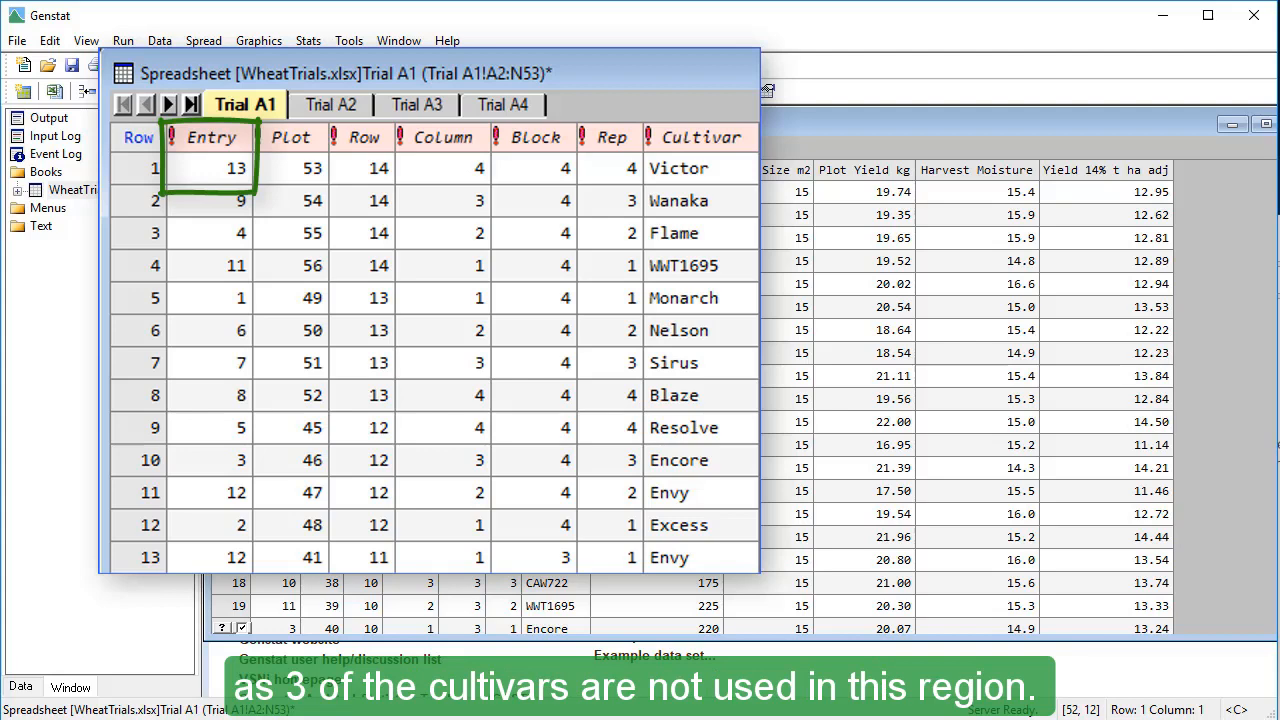
# - Look through the Trial A1, A2, A3 and A4 sheets, examining their entries, cultivars and row and column layouts
pyautogui.click(336, 103)
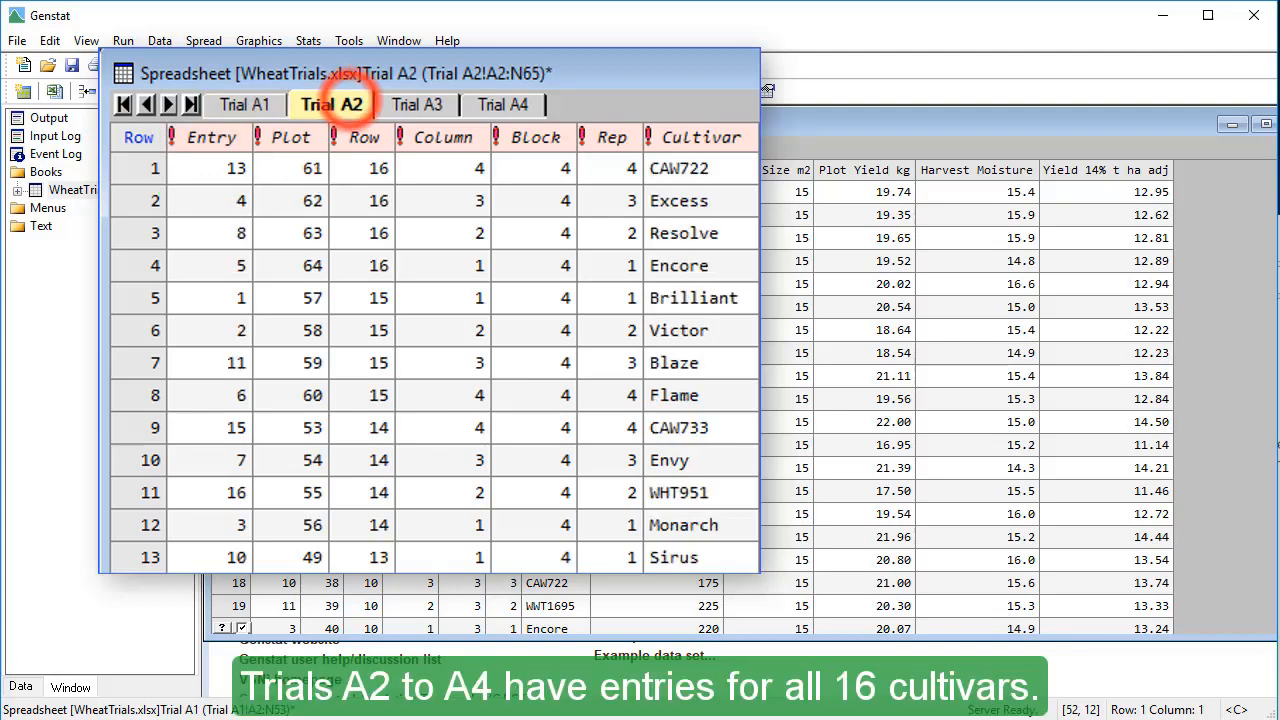
pyautogui.click(430, 102)
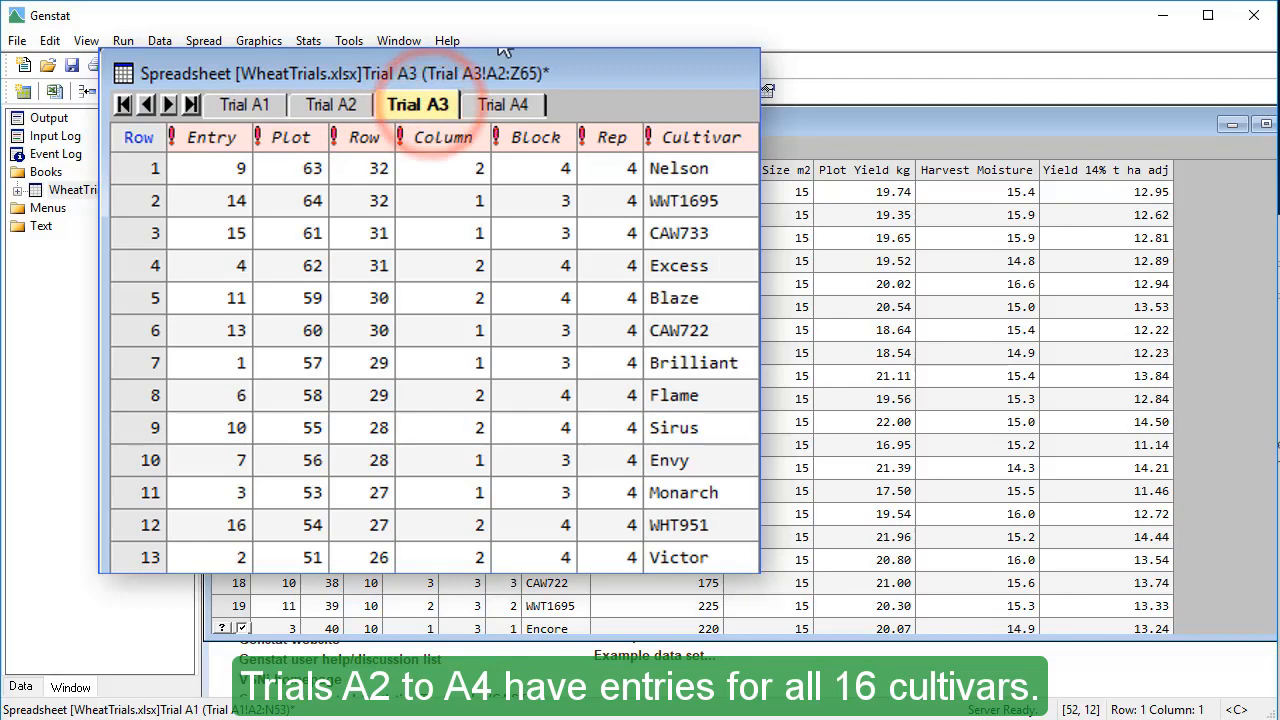
pyautogui.click(526, 103)
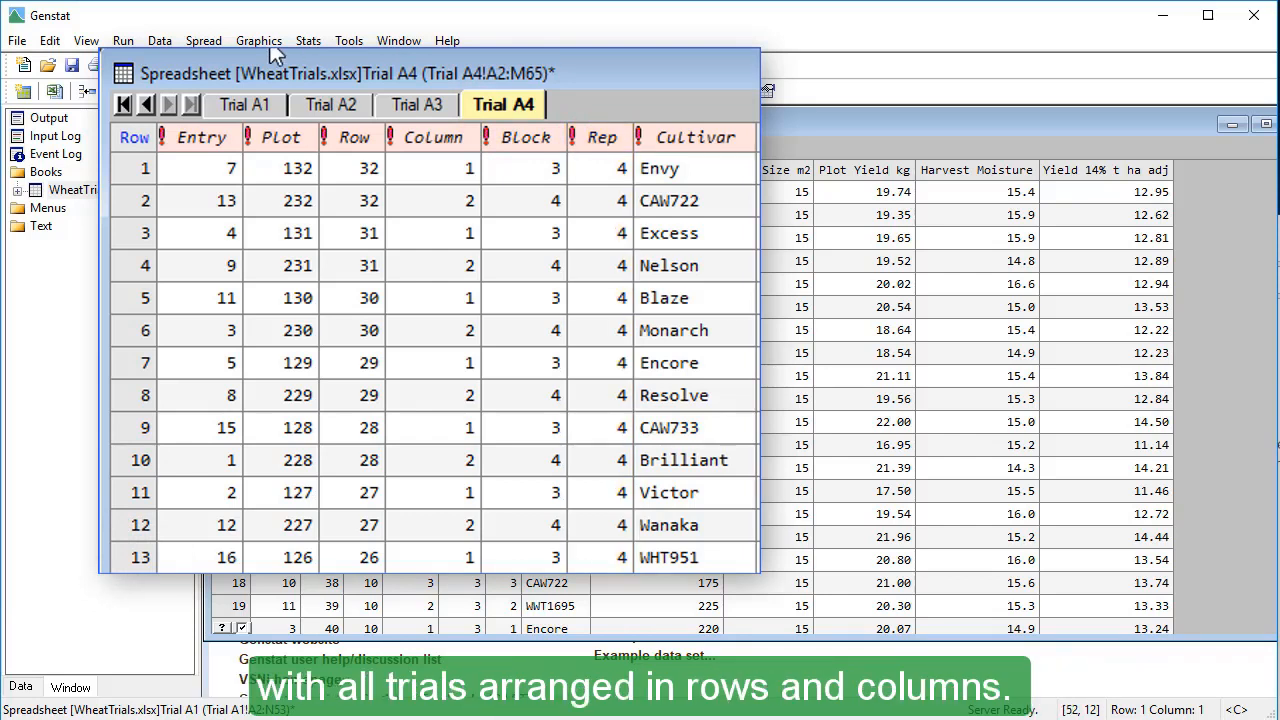
pyautogui.click(262, 114)
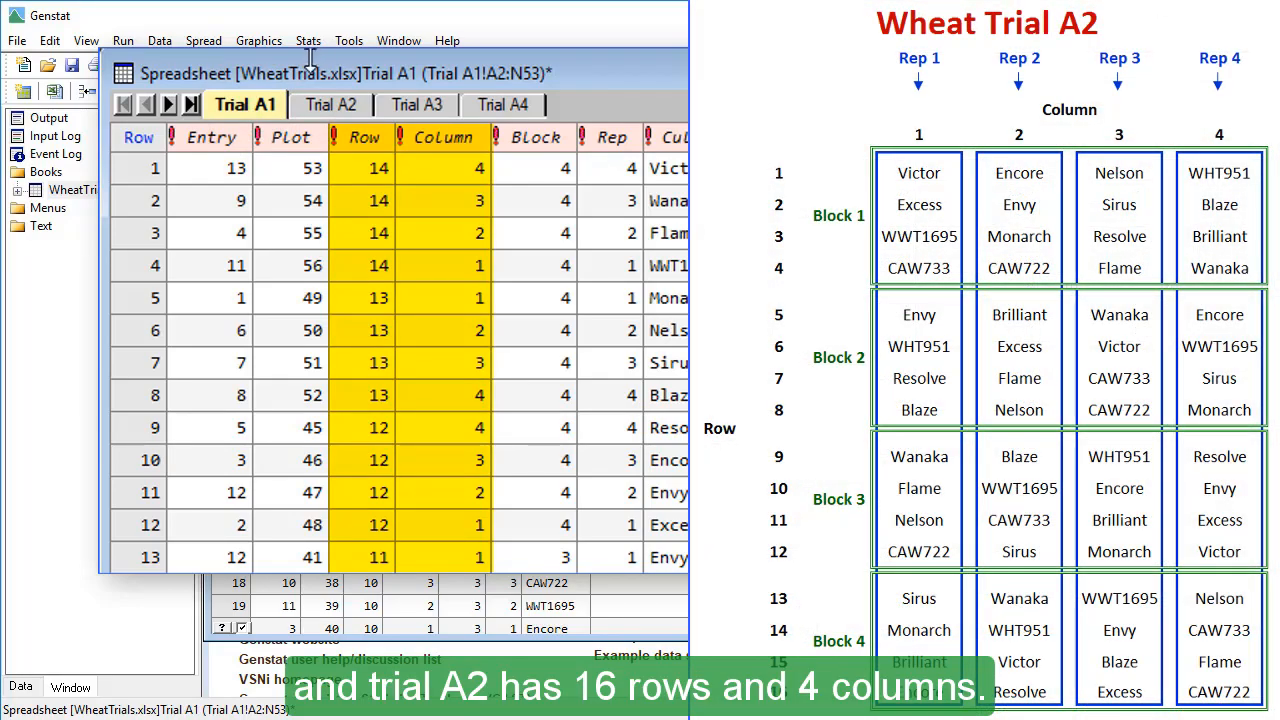
pyautogui.click(344, 103)
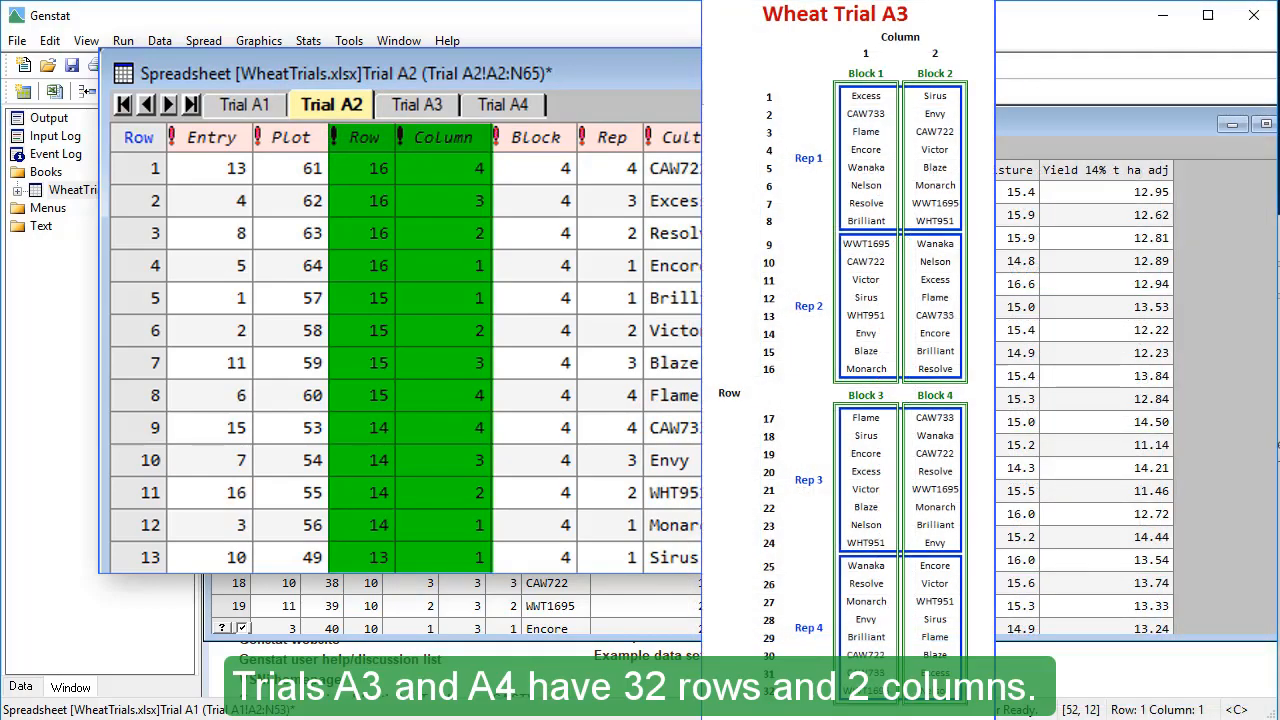
pyautogui.click(430, 104)
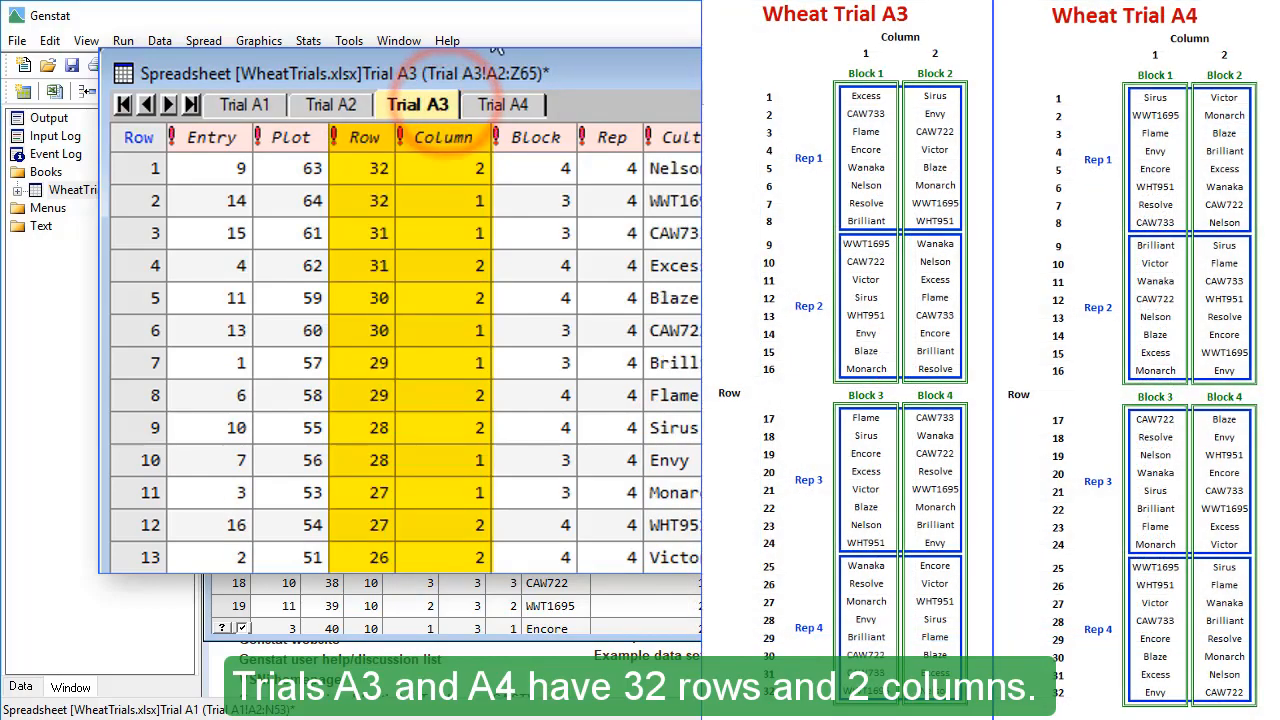
pyautogui.click(505, 104)
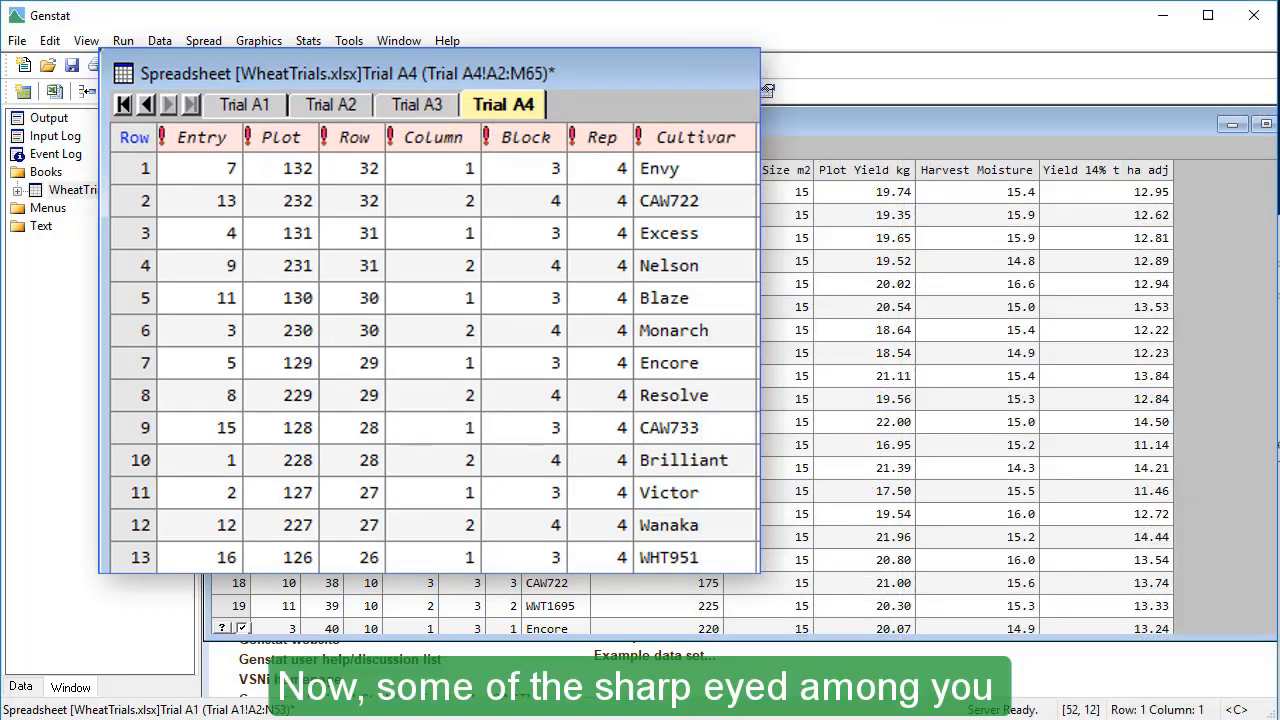
pyautogui.click(270, 108)
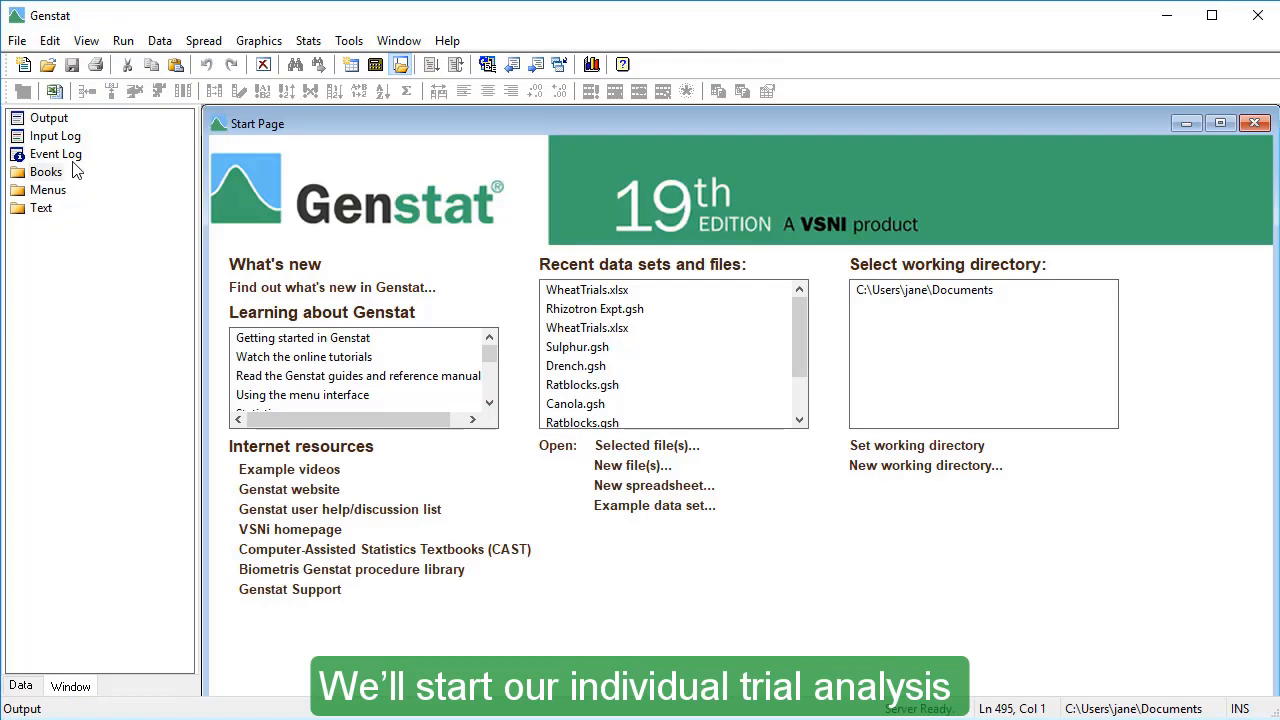
# - Find the example data set WheatTrials.xlsx and import its Trial A1 worksheet into a new book
pyautogui.click(18, 43)
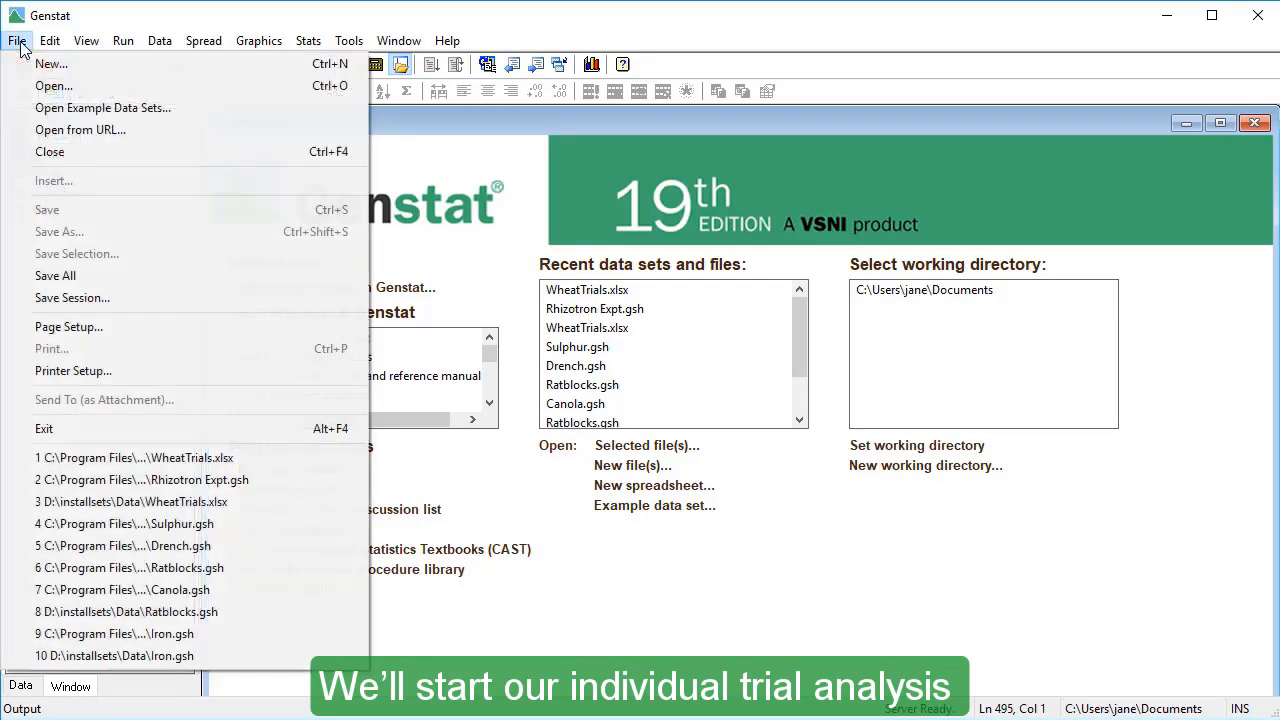
pyautogui.click(24, 110)
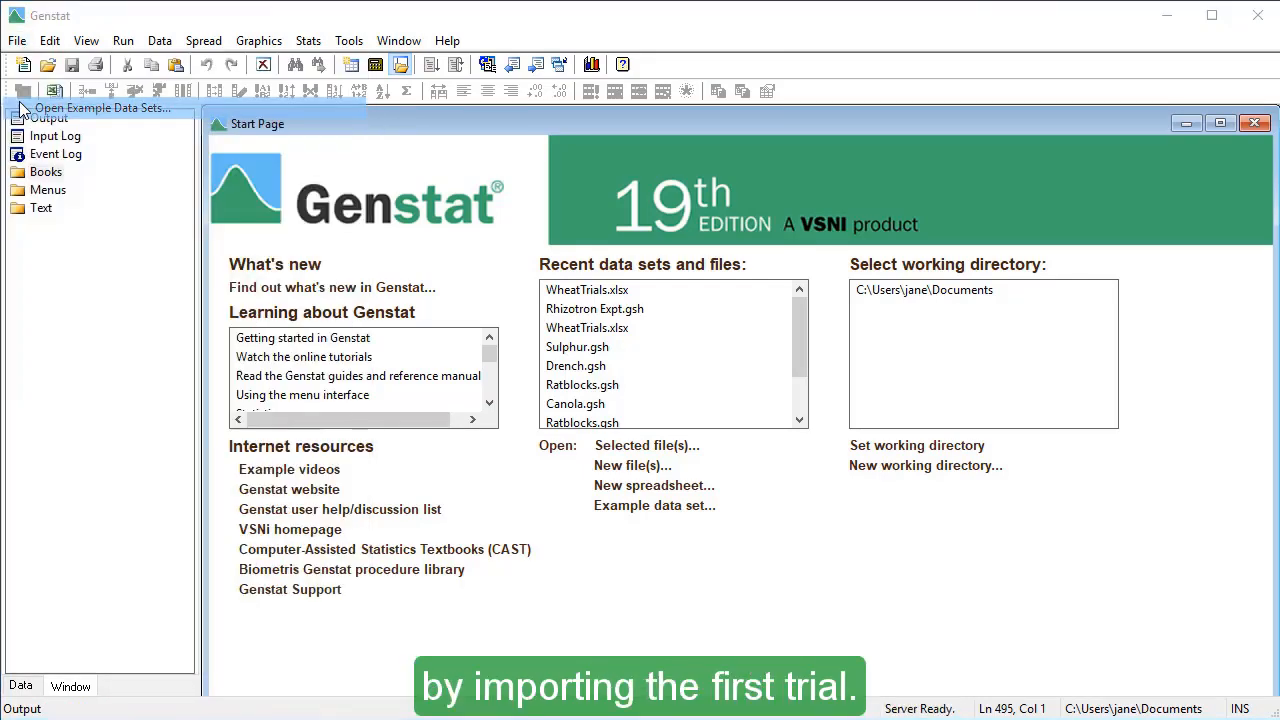
pyautogui.moveTo(878, 415); pyautogui.dragTo(858, 272)
pyautogui.doubleClick(830, 307)
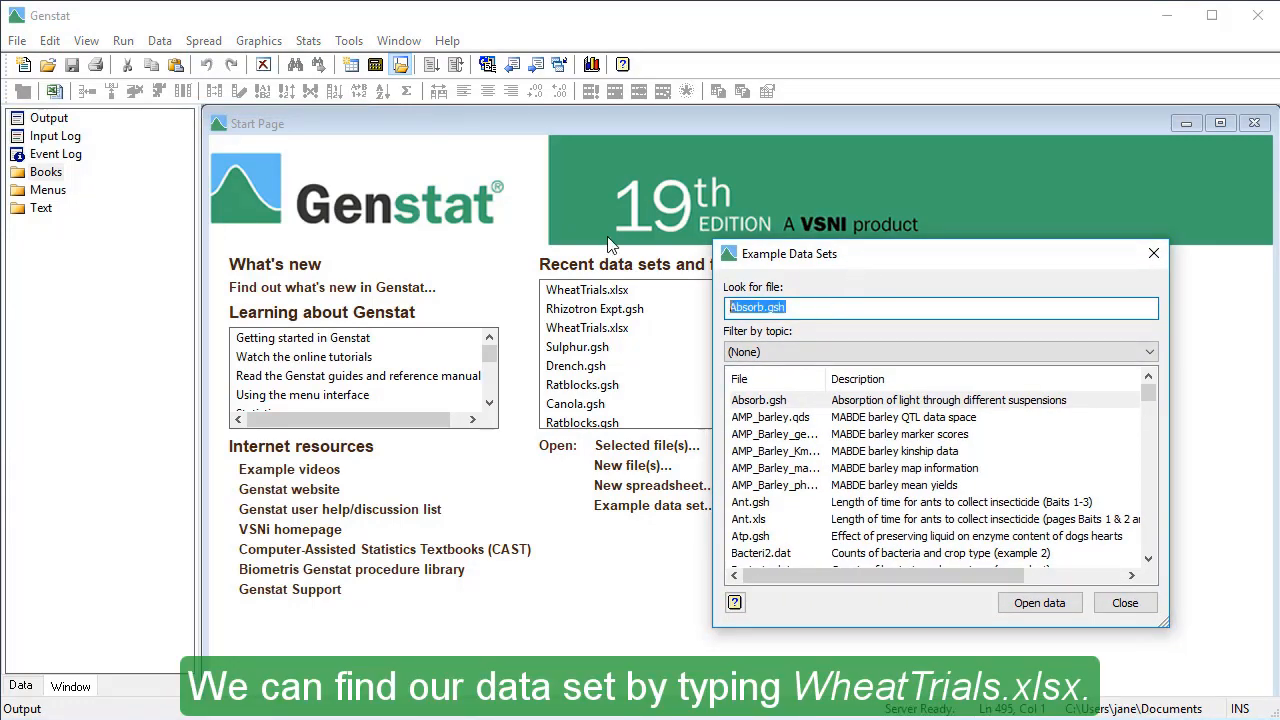
pyautogui.write('wheattri')
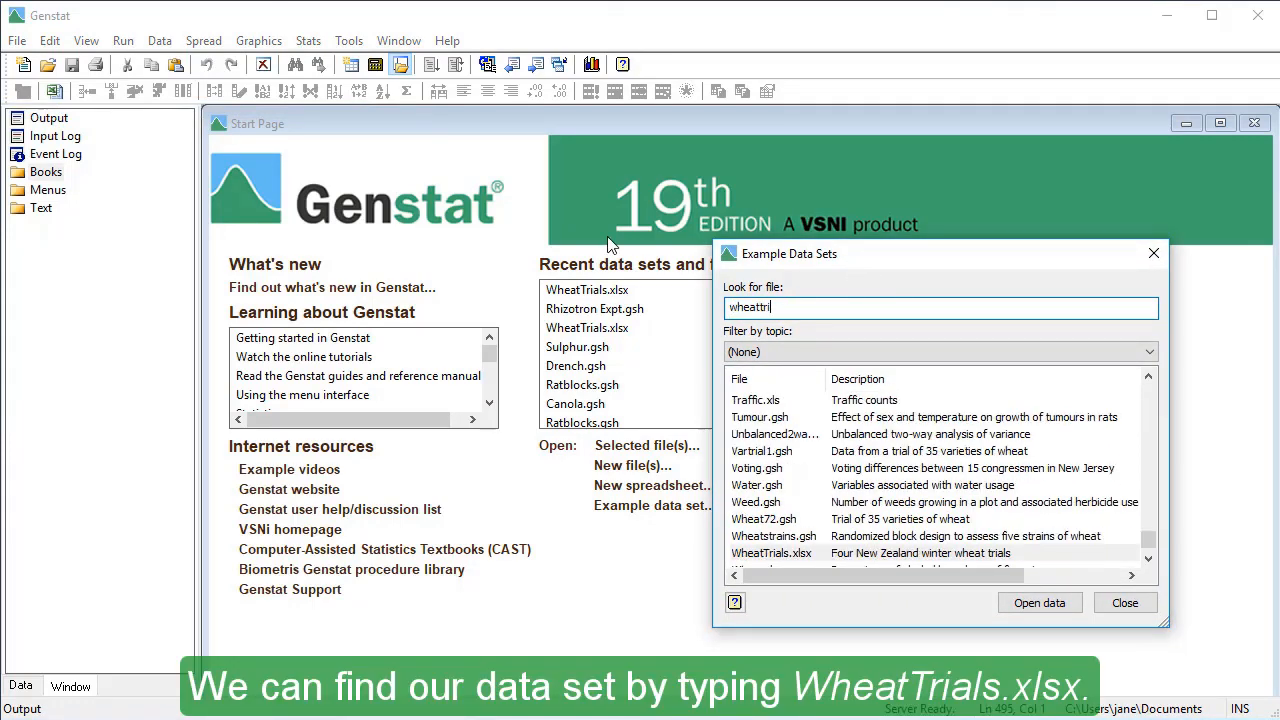
pyautogui.write('als.xlsx')
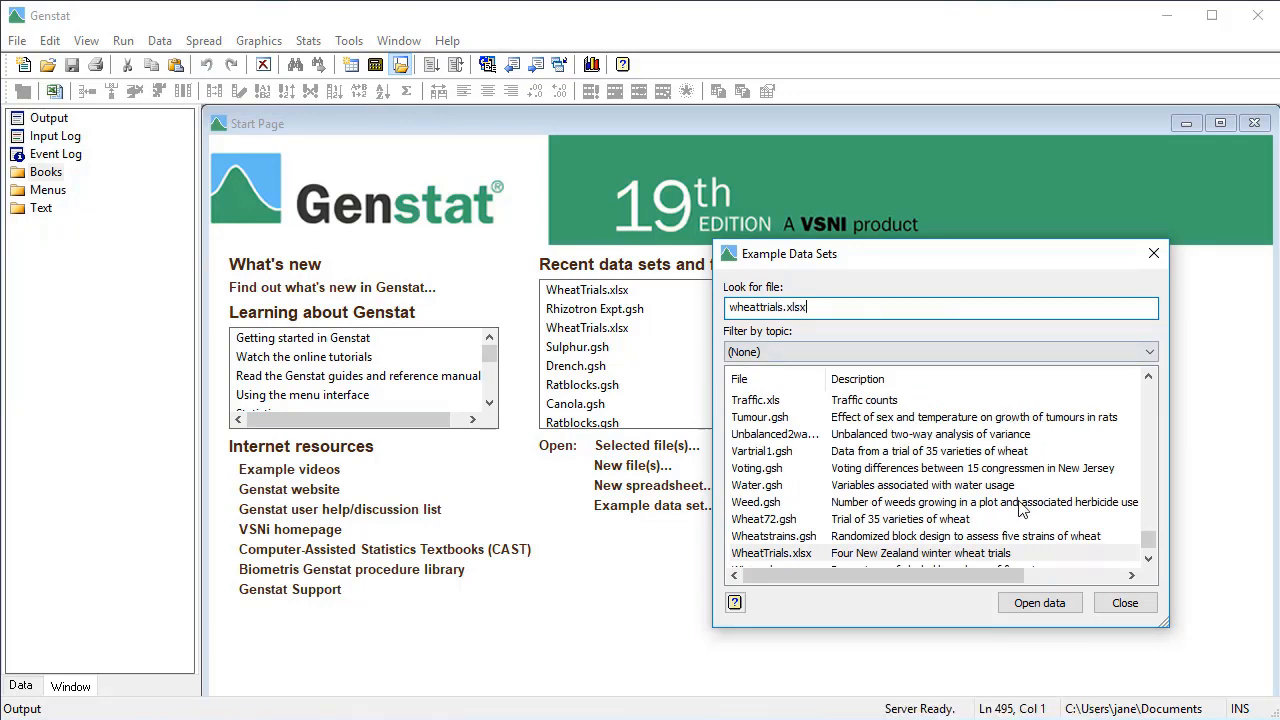
pyautogui.click(1012, 603)
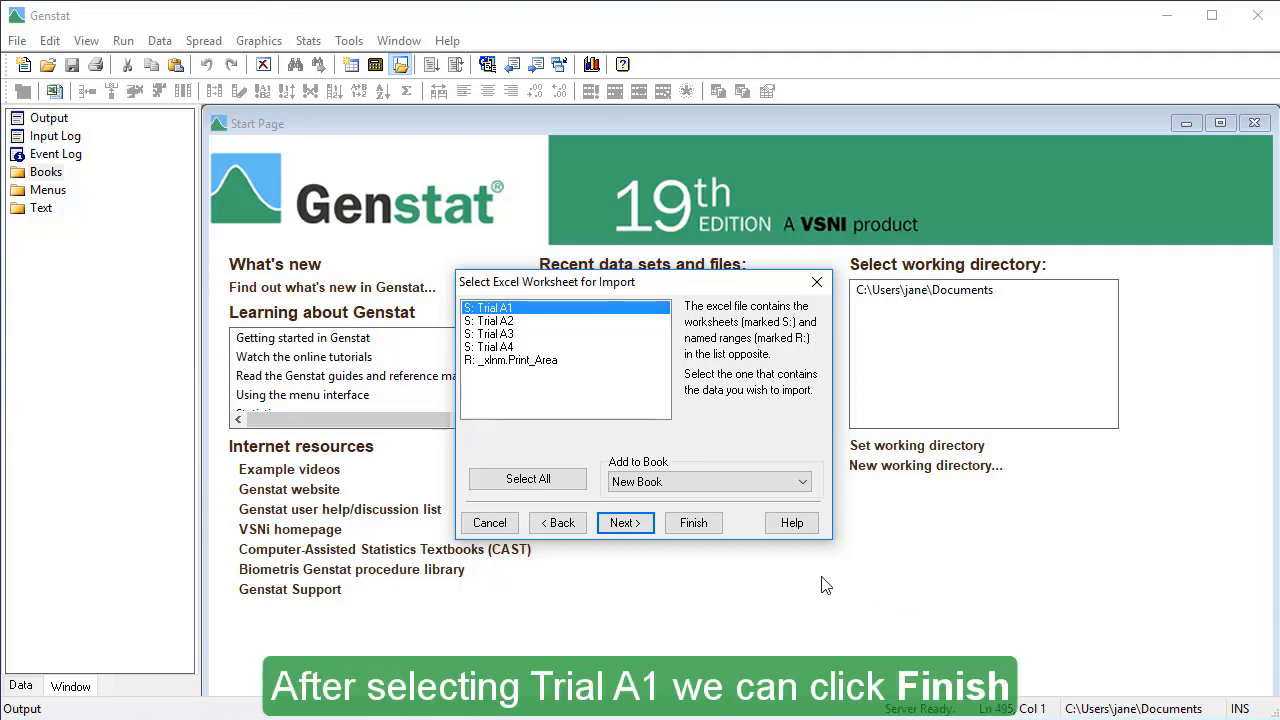
pyautogui.click(719, 527)
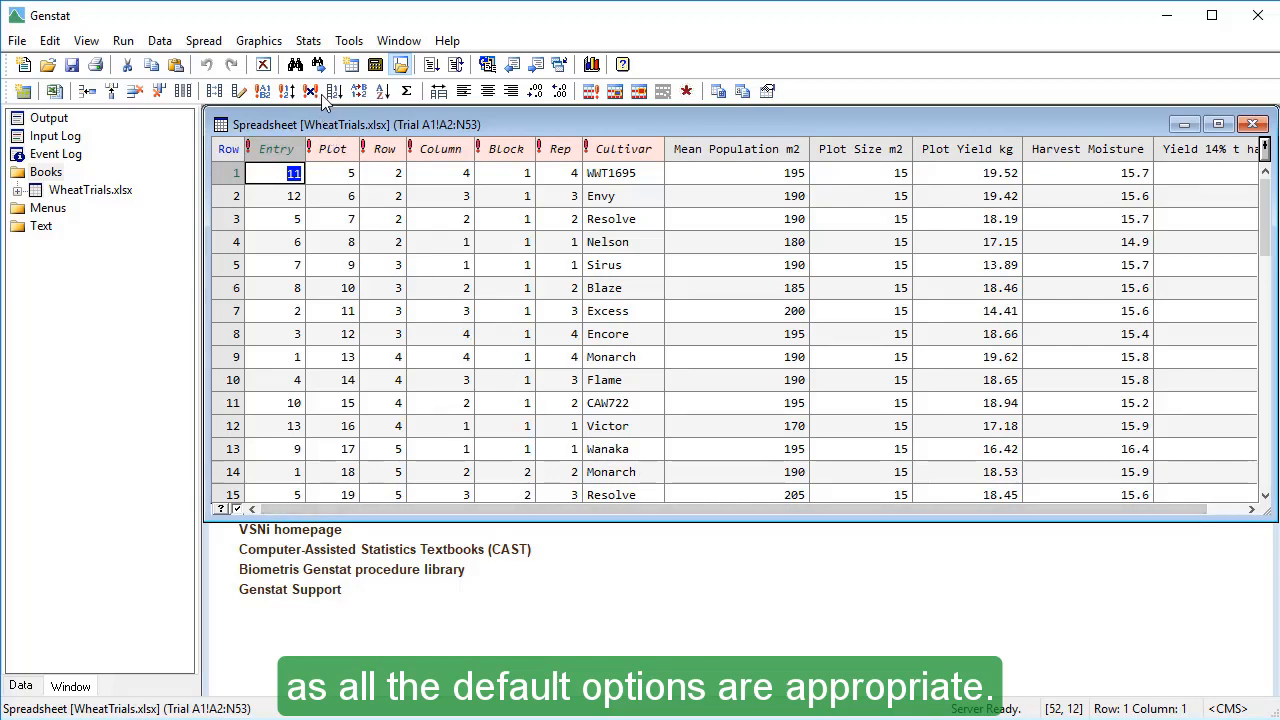
# - Start an Automatic Analysis of Row-Column Design with Y-variate Yield_14%_t_ha_adj, replicate factor Rep, row factor Row, column factor Column and plot factor Plot
pyautogui.click(309, 41)
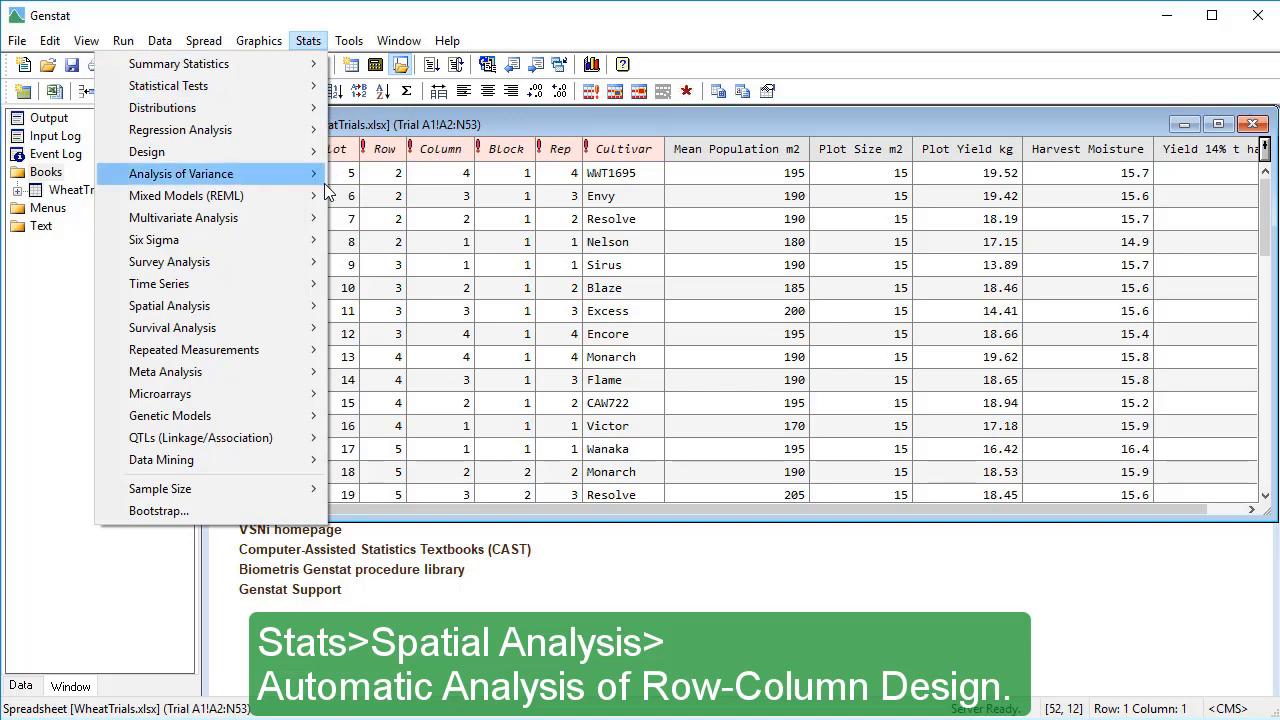
pyautogui.moveTo(309, 310)
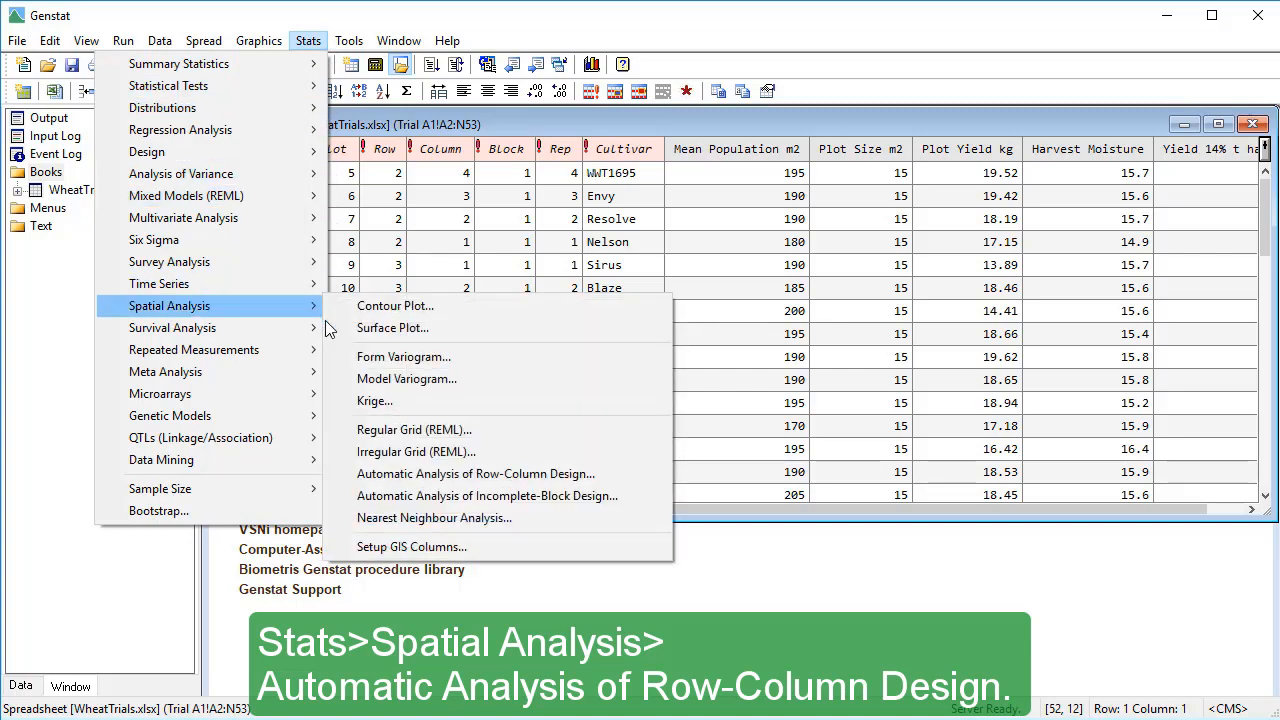
pyautogui.click(349, 474)
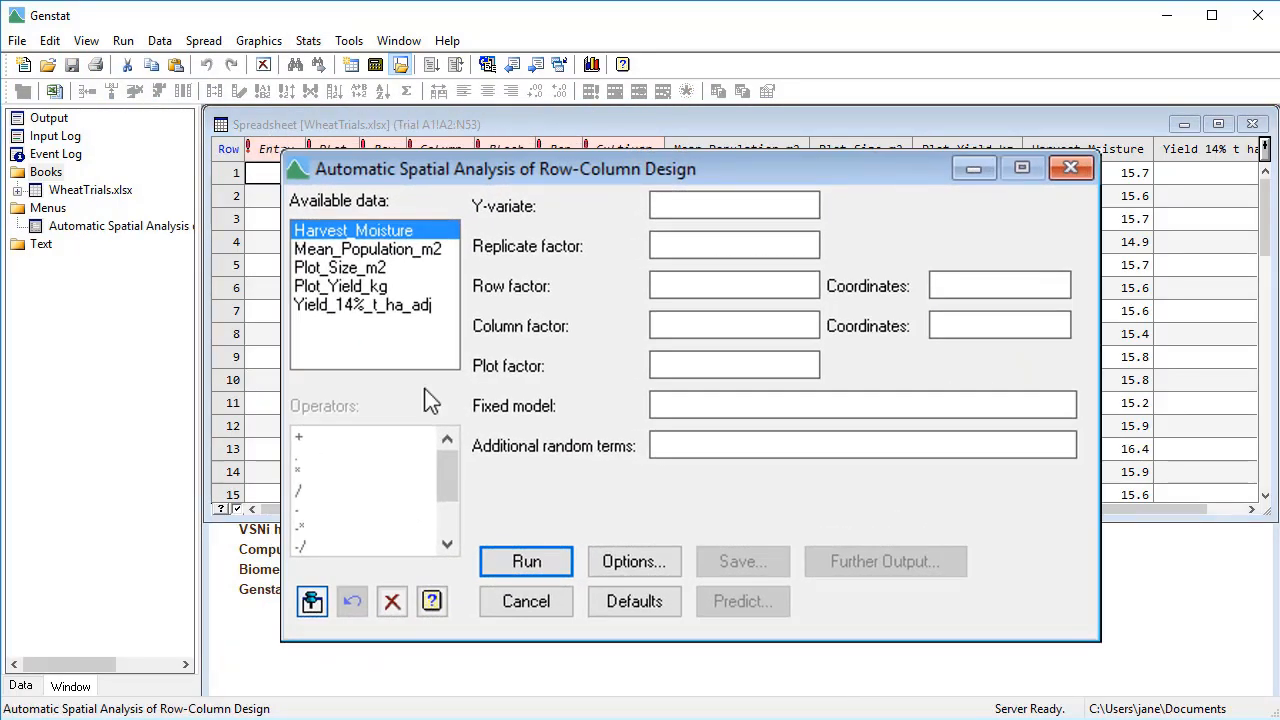
pyautogui.doubleClick(427, 310)
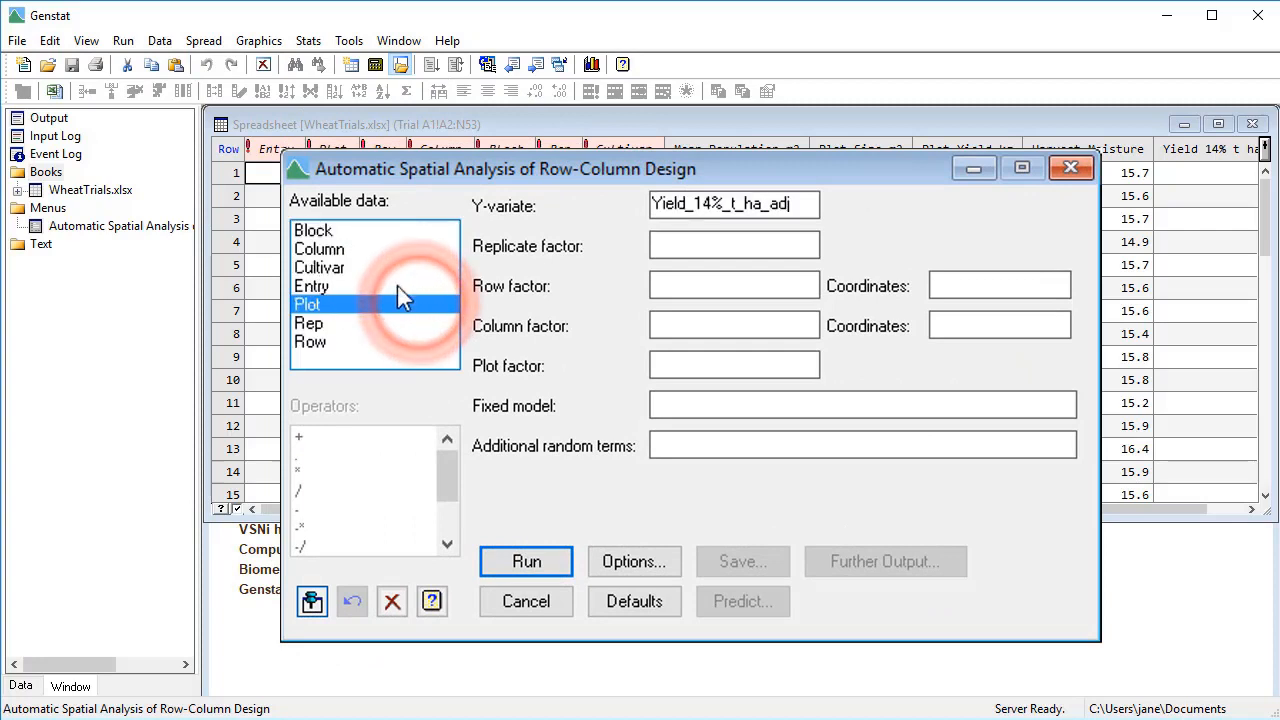
pyautogui.doubleClick(320, 323)
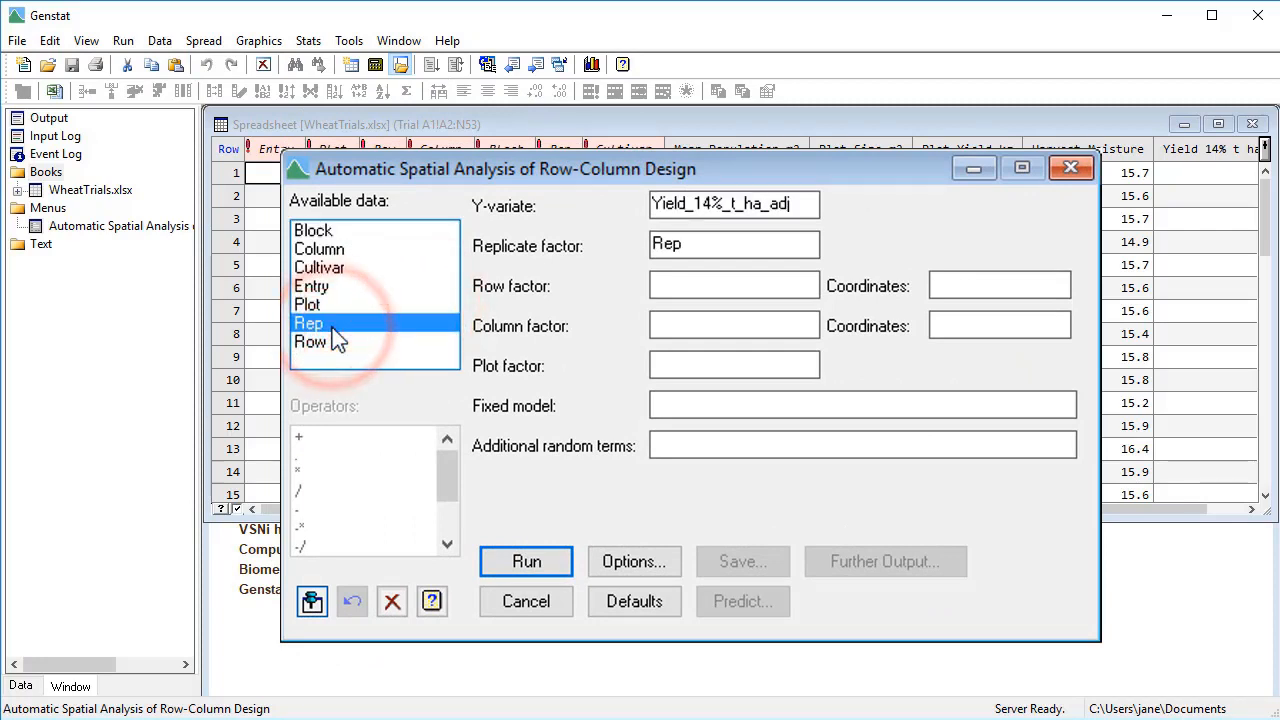
pyautogui.doubleClick(316, 341)
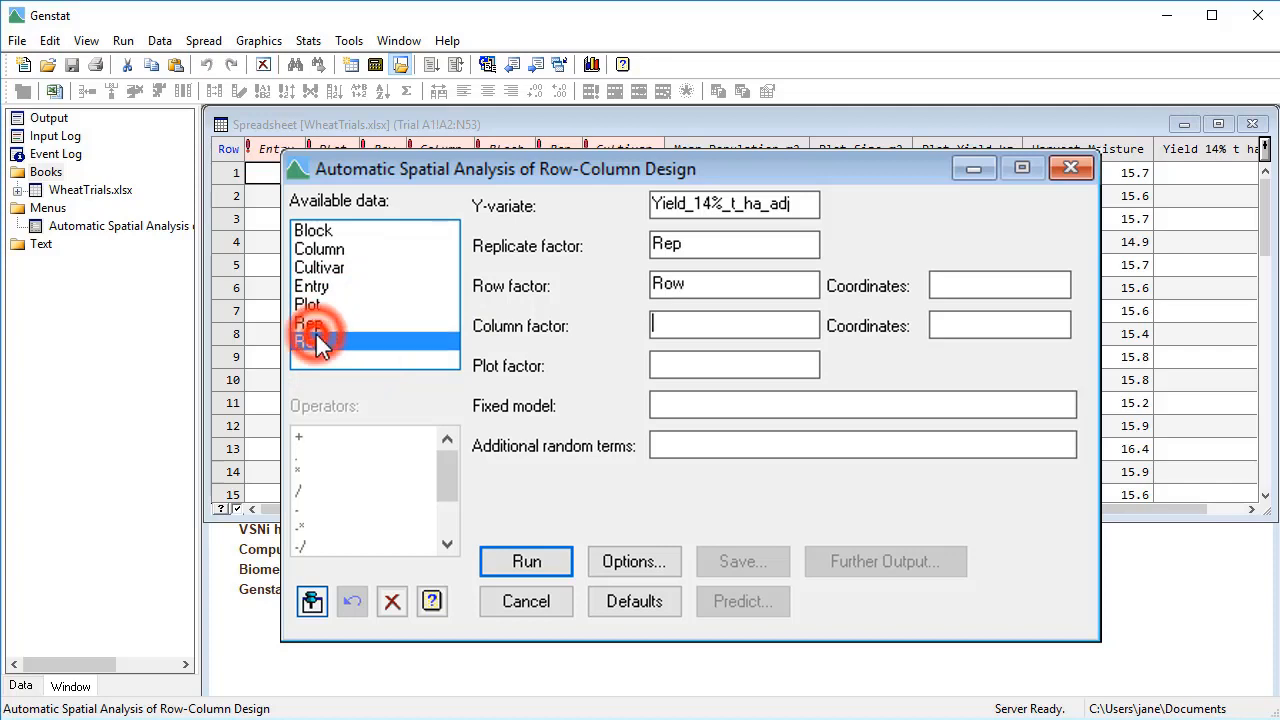
pyautogui.doubleClick(310, 248)
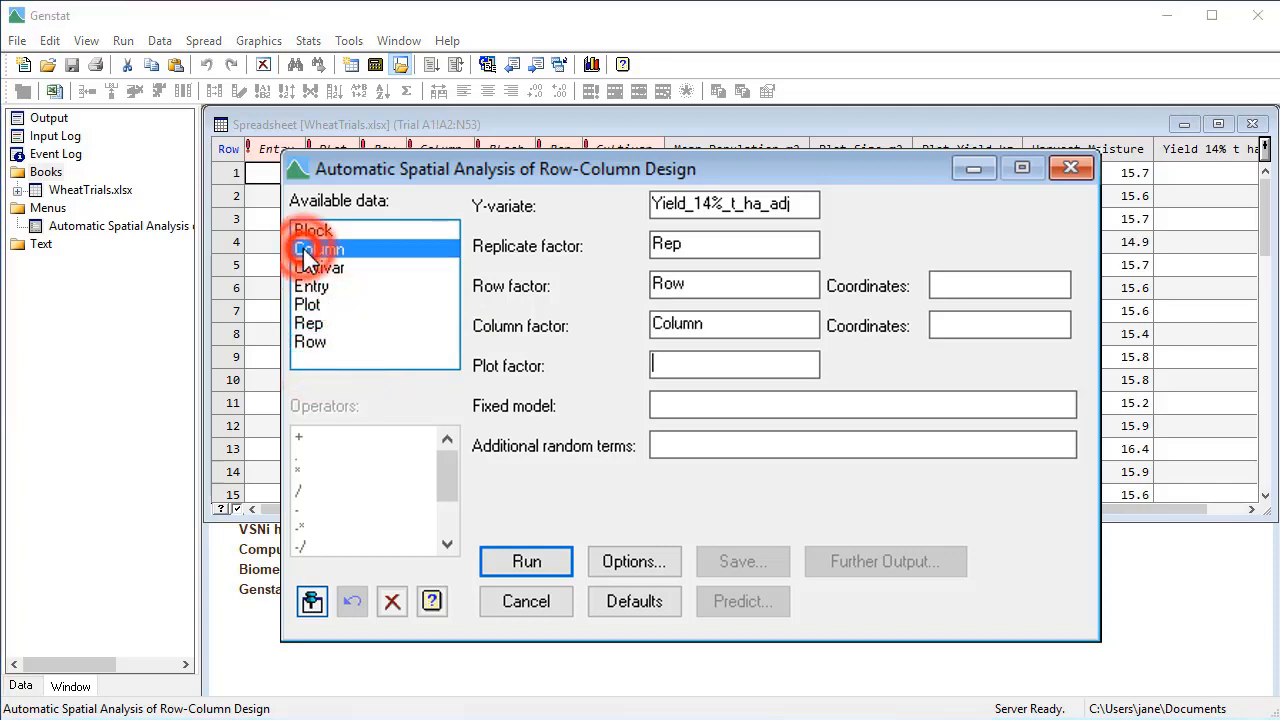
pyautogui.doubleClick(307, 304)
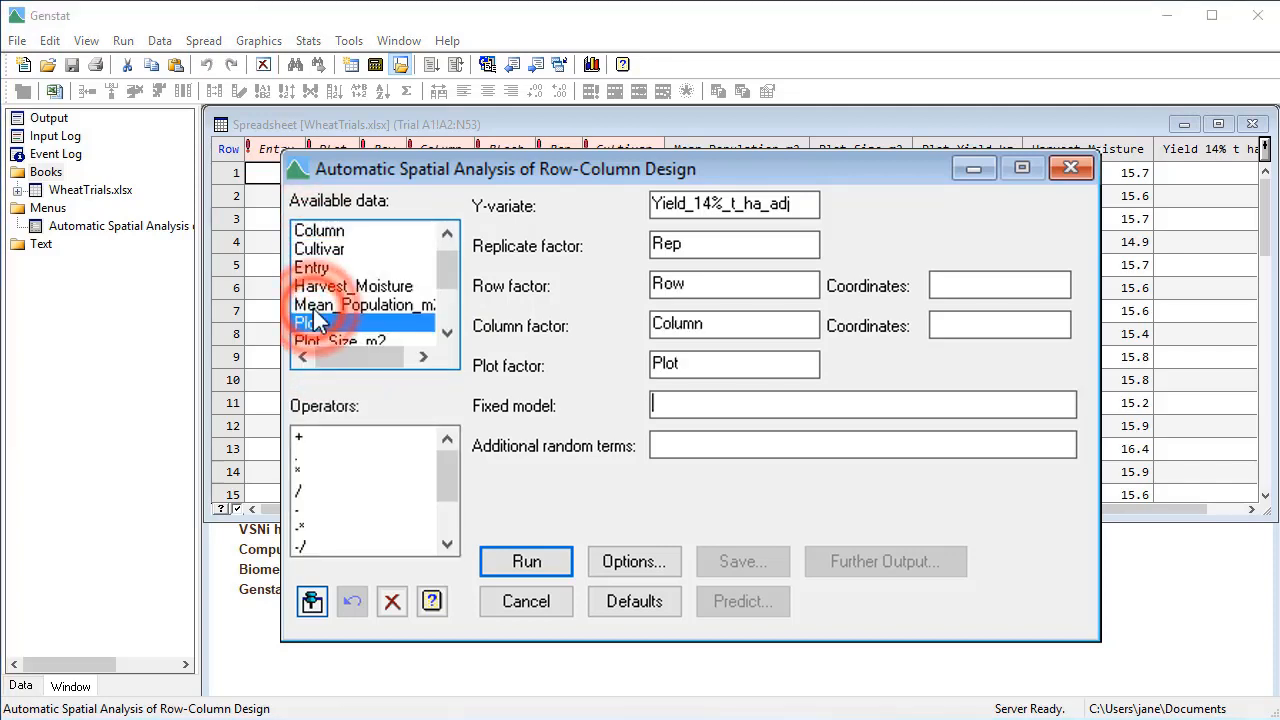
# - Set the fixed model to Cultivar and add Block as an additional random term
pyautogui.doubleClick(316, 250)
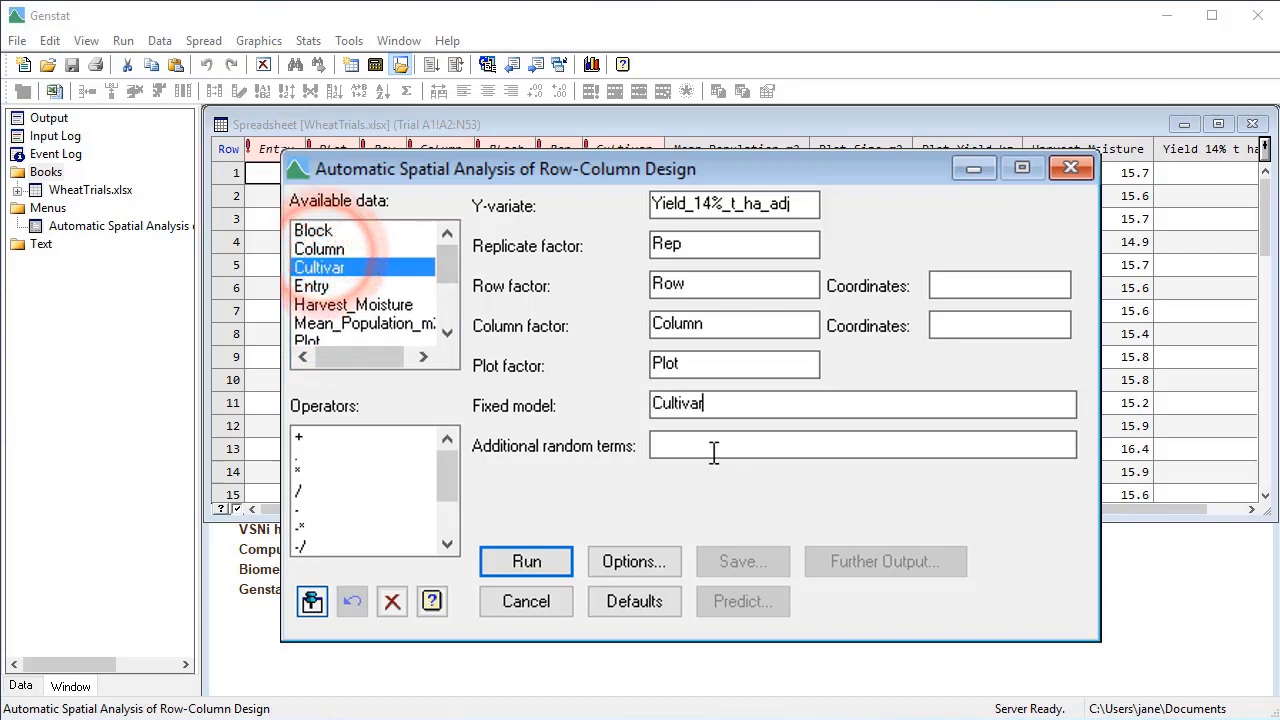
pyautogui.click(712, 452)
pyautogui.doubleClick(326, 228)
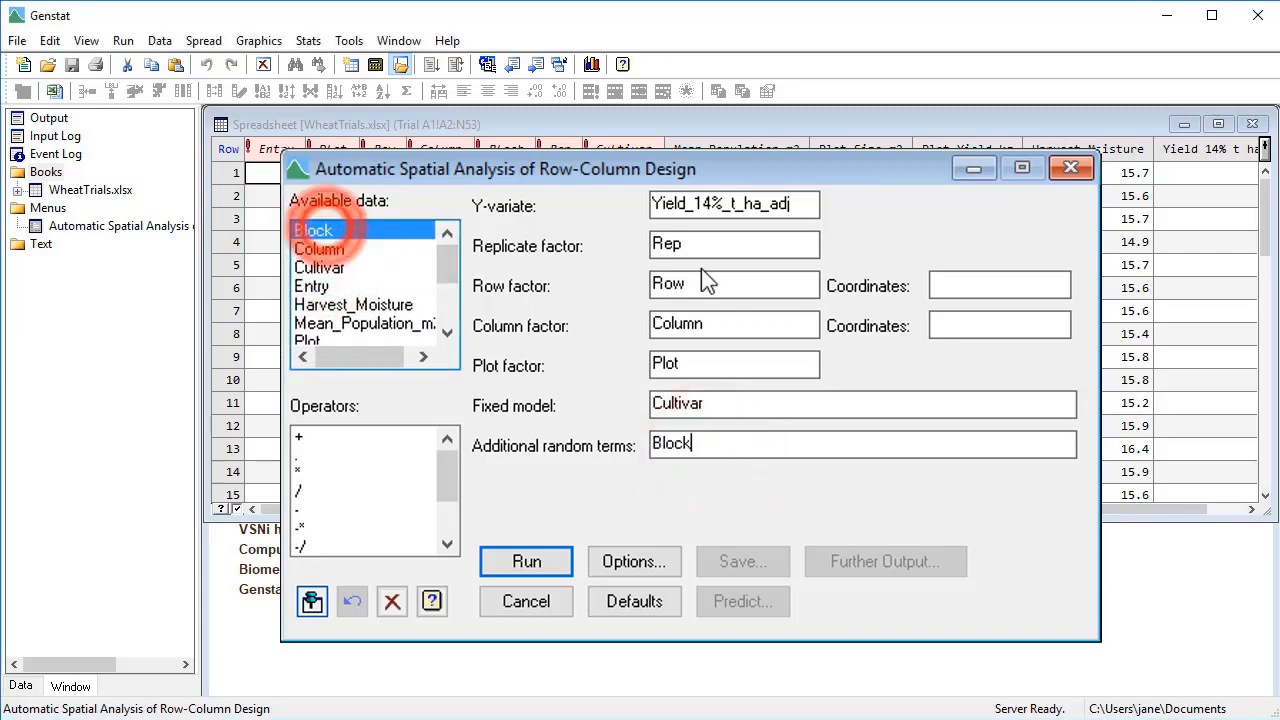
# - Set the row factor's coordinates to Row and the column factor's coordinates to Column
pyautogui.click(960, 287)
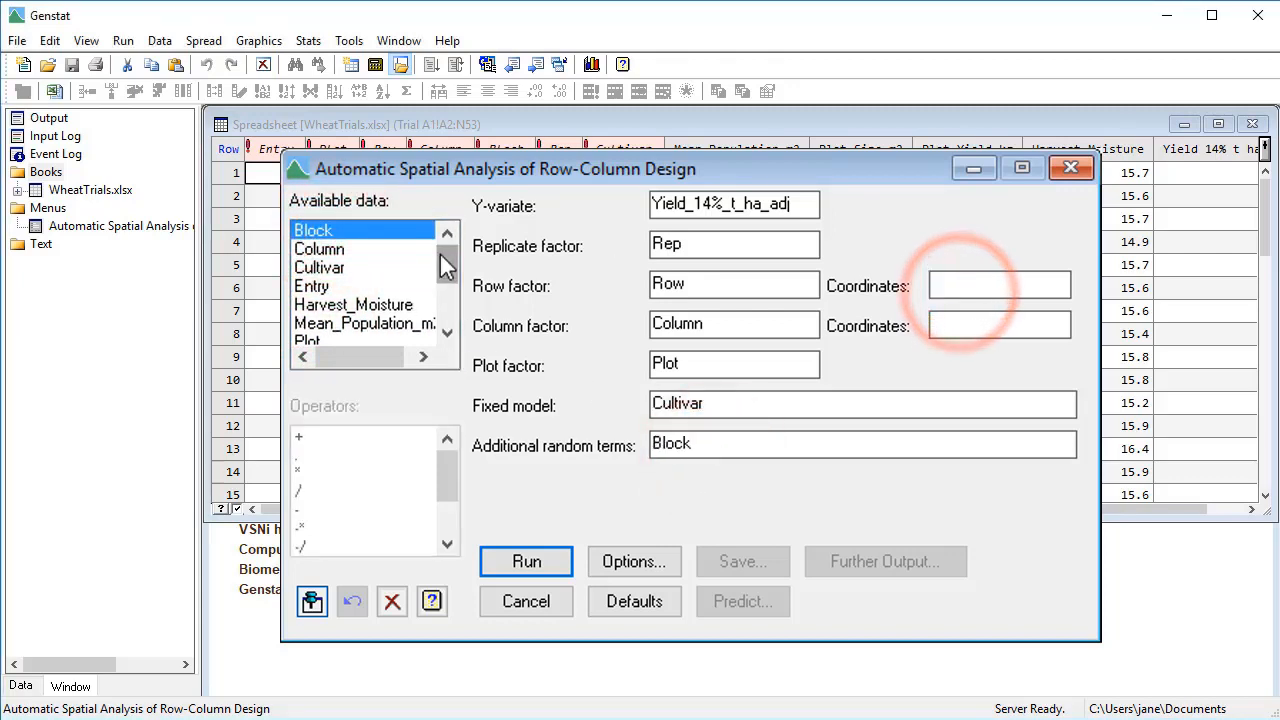
pyautogui.moveTo(450, 268); pyautogui.dragTo(449, 300)
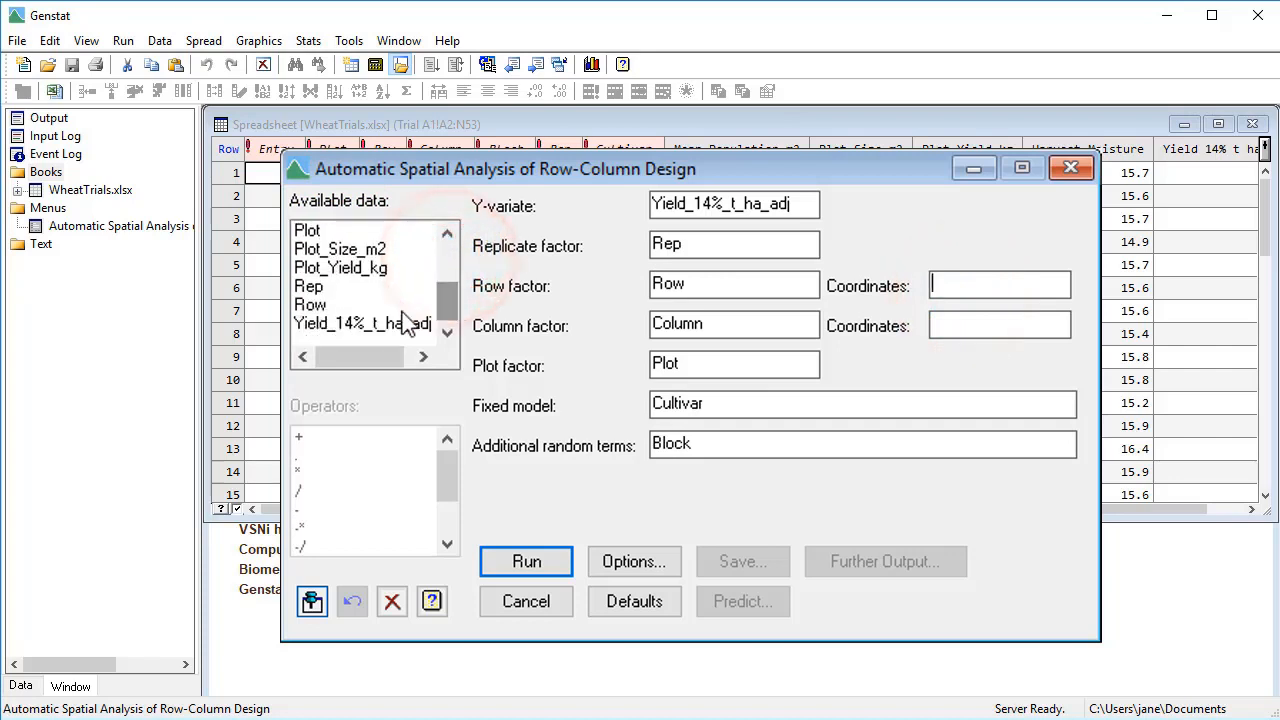
pyautogui.click(309, 307)
pyautogui.doubleClick(309, 314)
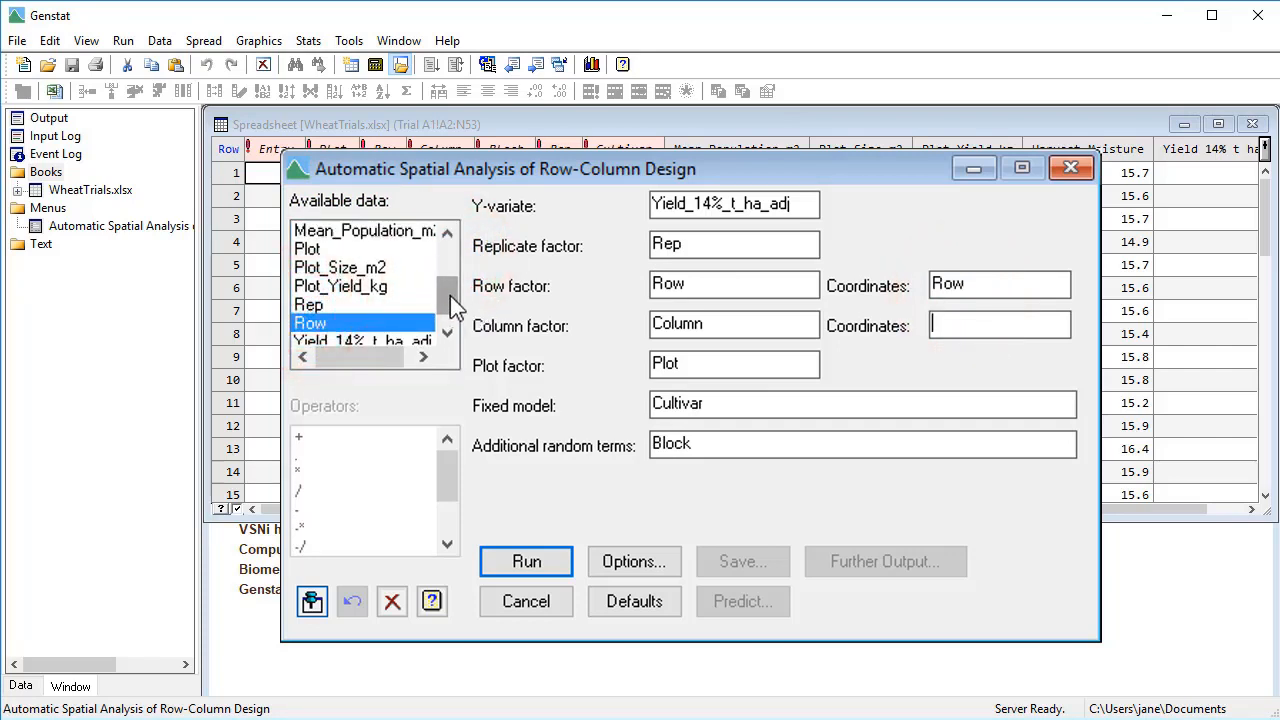
pyautogui.moveTo(450, 295); pyautogui.dragTo(425, 243)
pyautogui.doubleClick(335, 250)
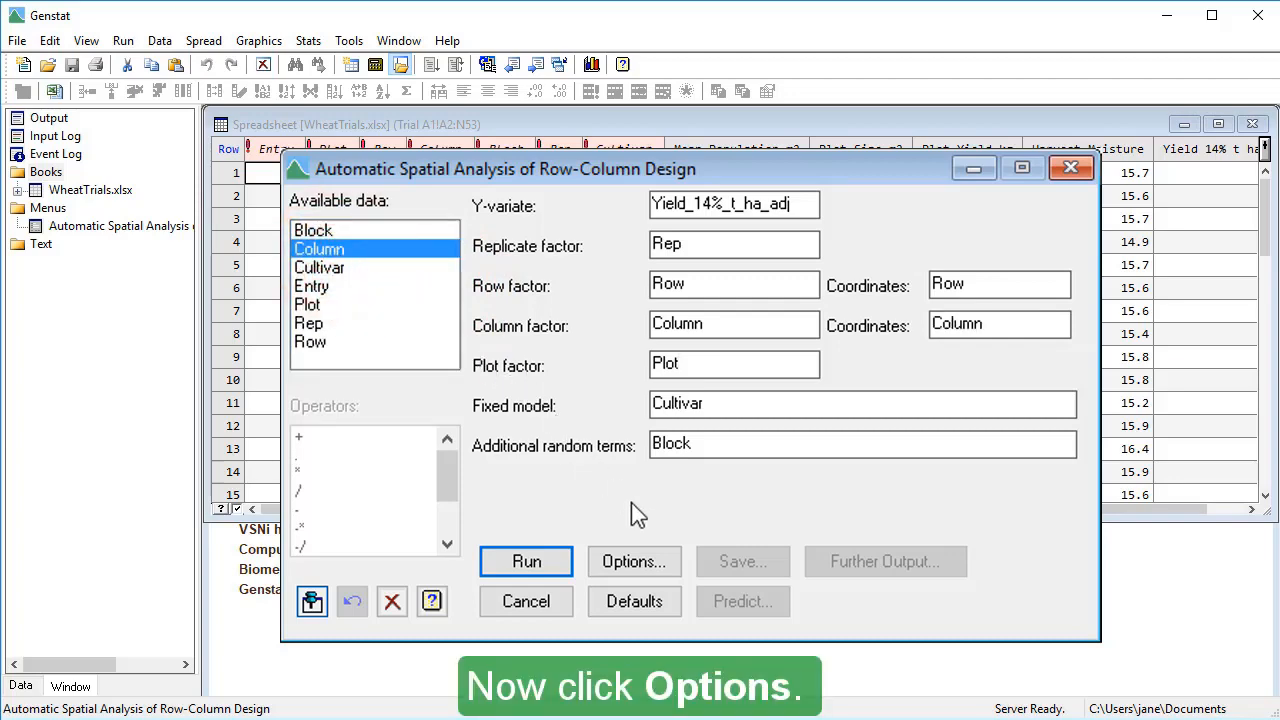
# - In the analysis options, enable Residual checks and set the model selection strategy to Best possible random model
pyautogui.click(676, 566)
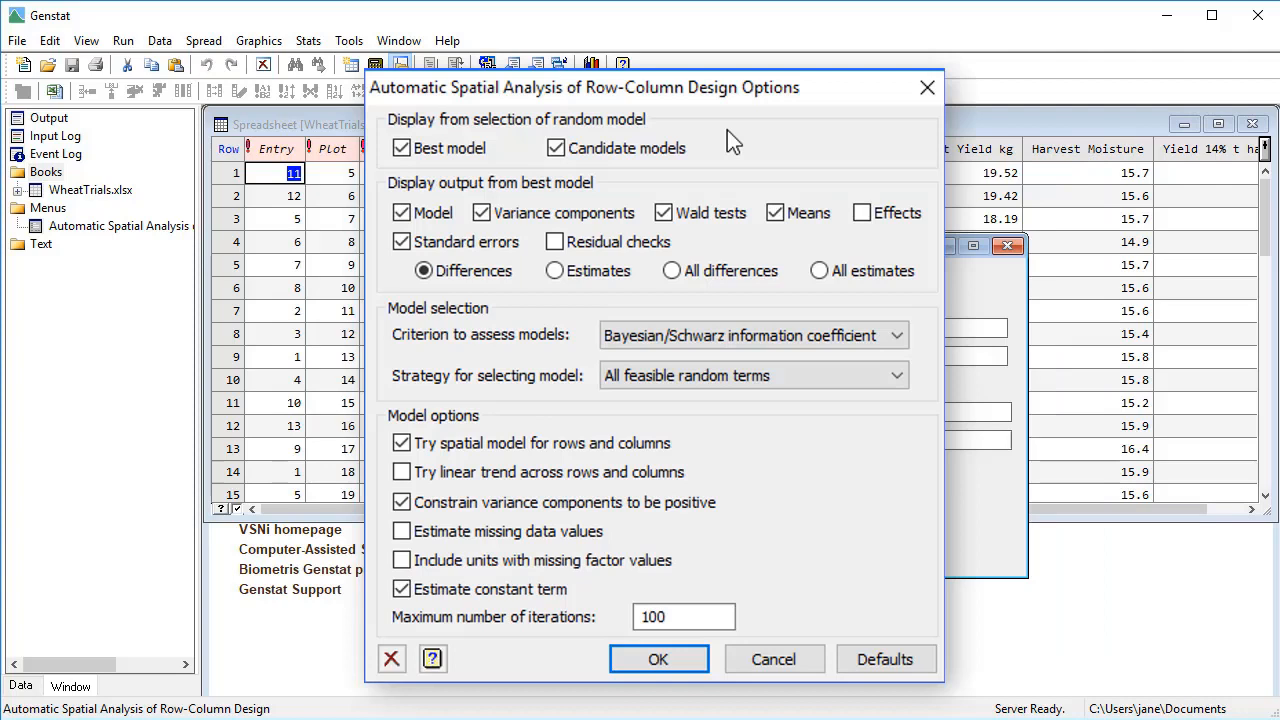
pyautogui.click(555, 243)
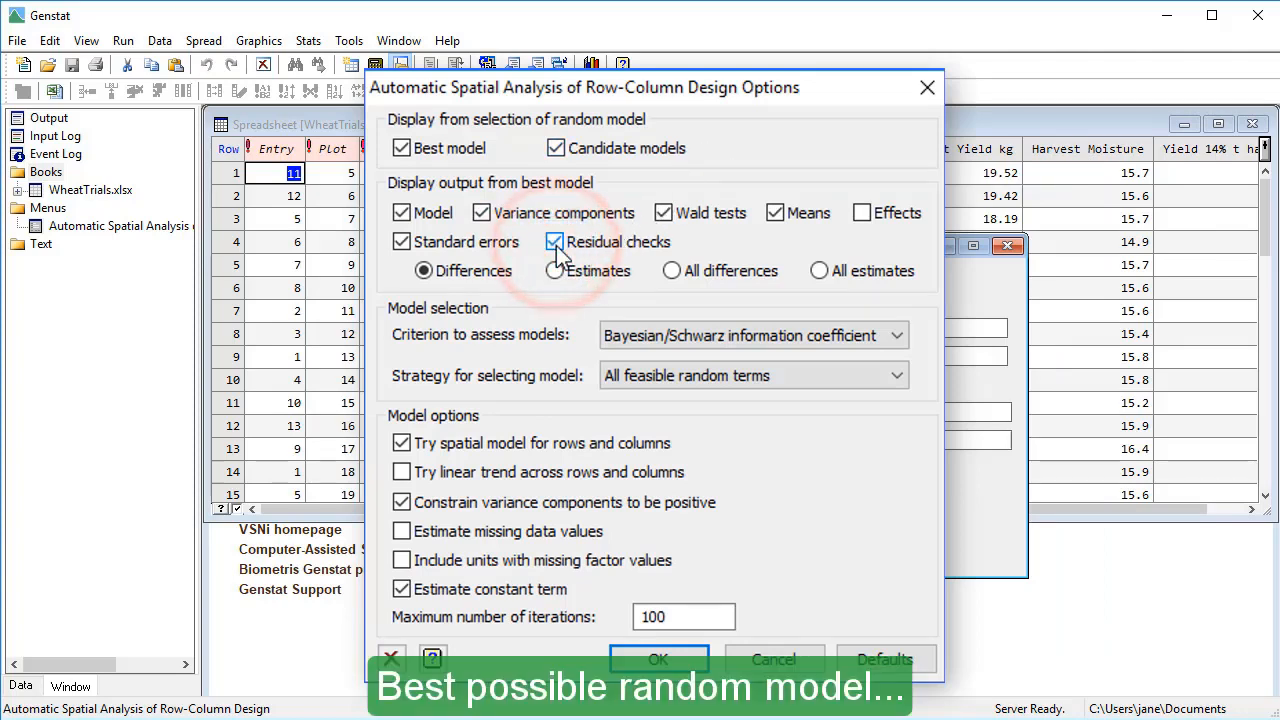
pyautogui.click(717, 380)
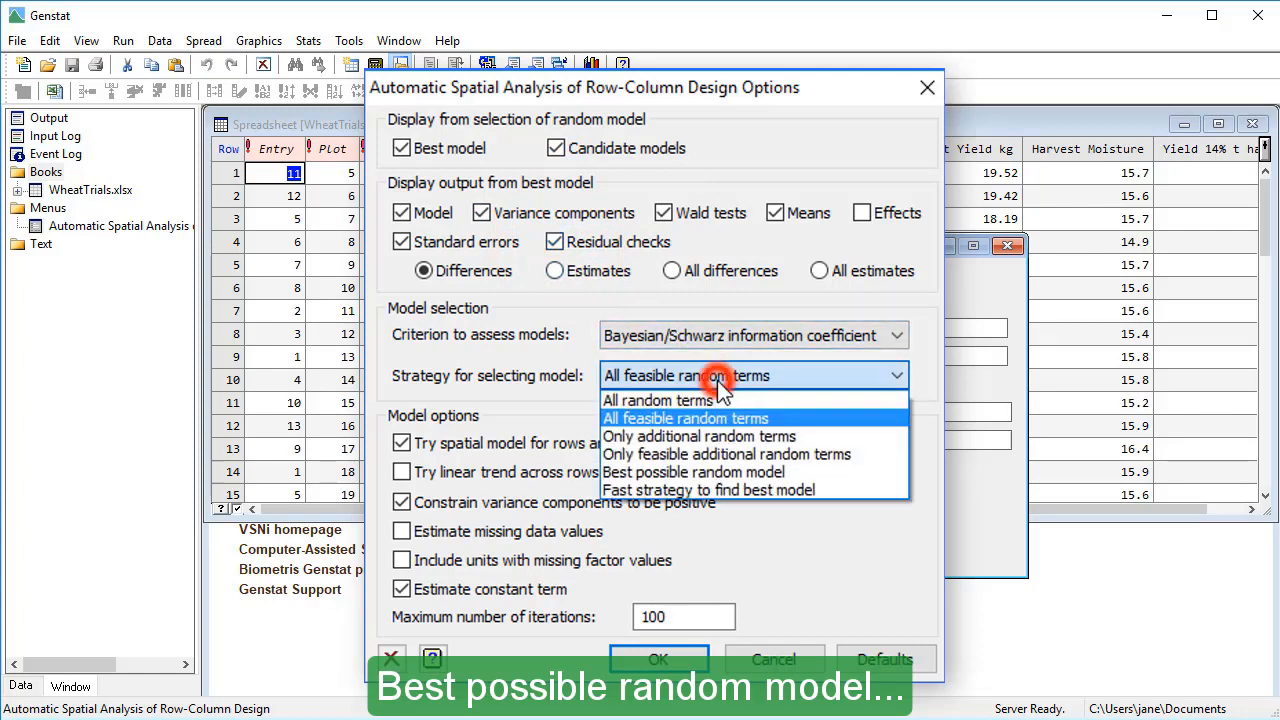
pyautogui.click(790, 472)
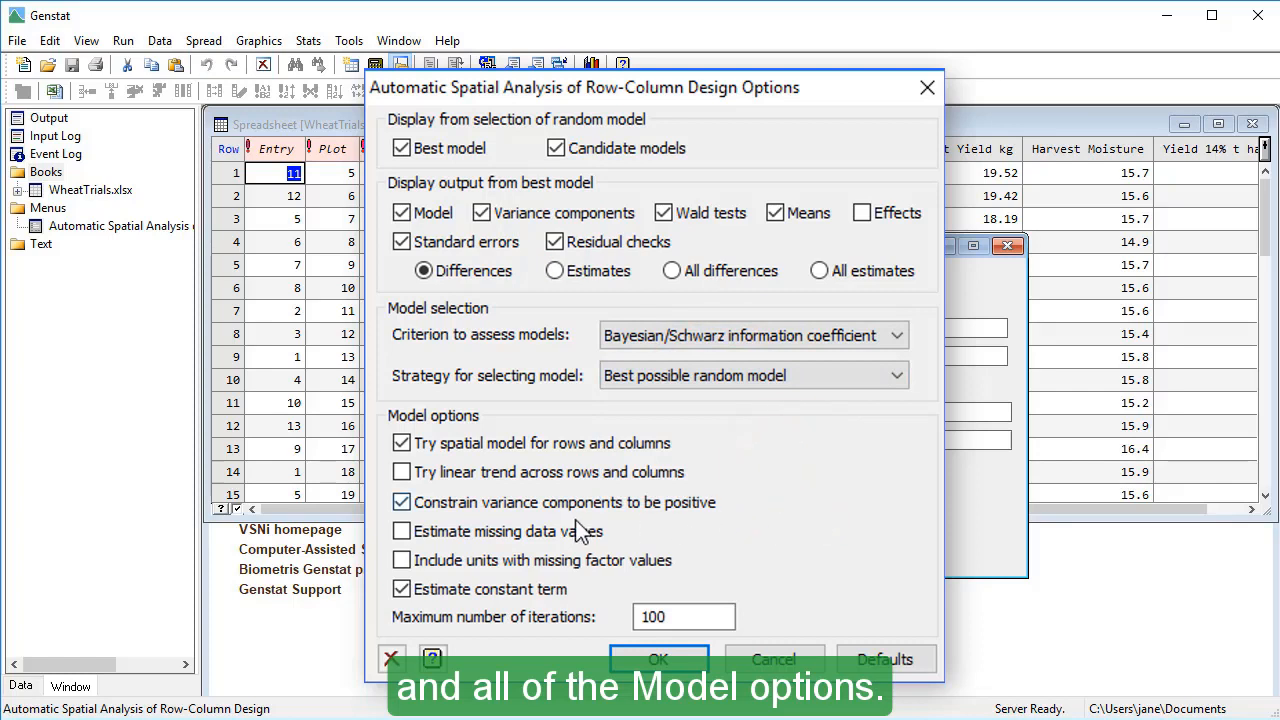
# - Enable the model options for trying a linear trend across rows and columns, estimating missing data values and including units with missing factor values
pyautogui.click(402, 473)
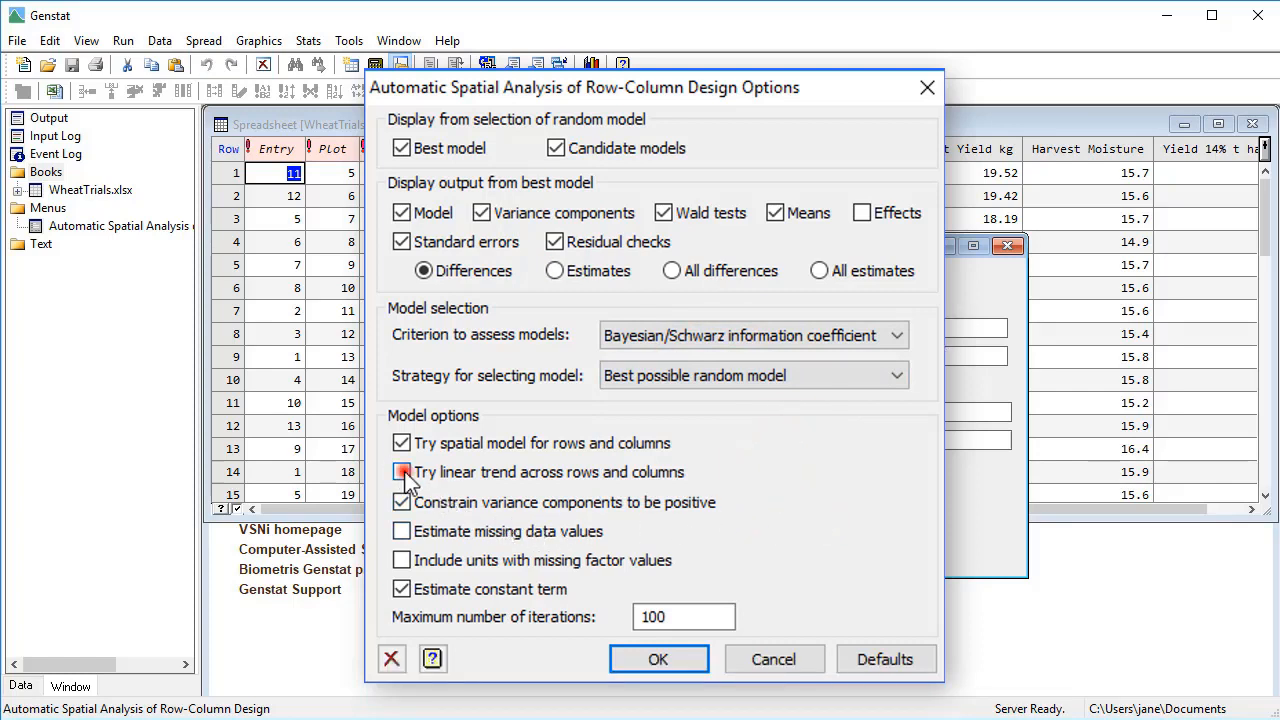
pyautogui.click(401, 531)
pyautogui.click(401, 560)
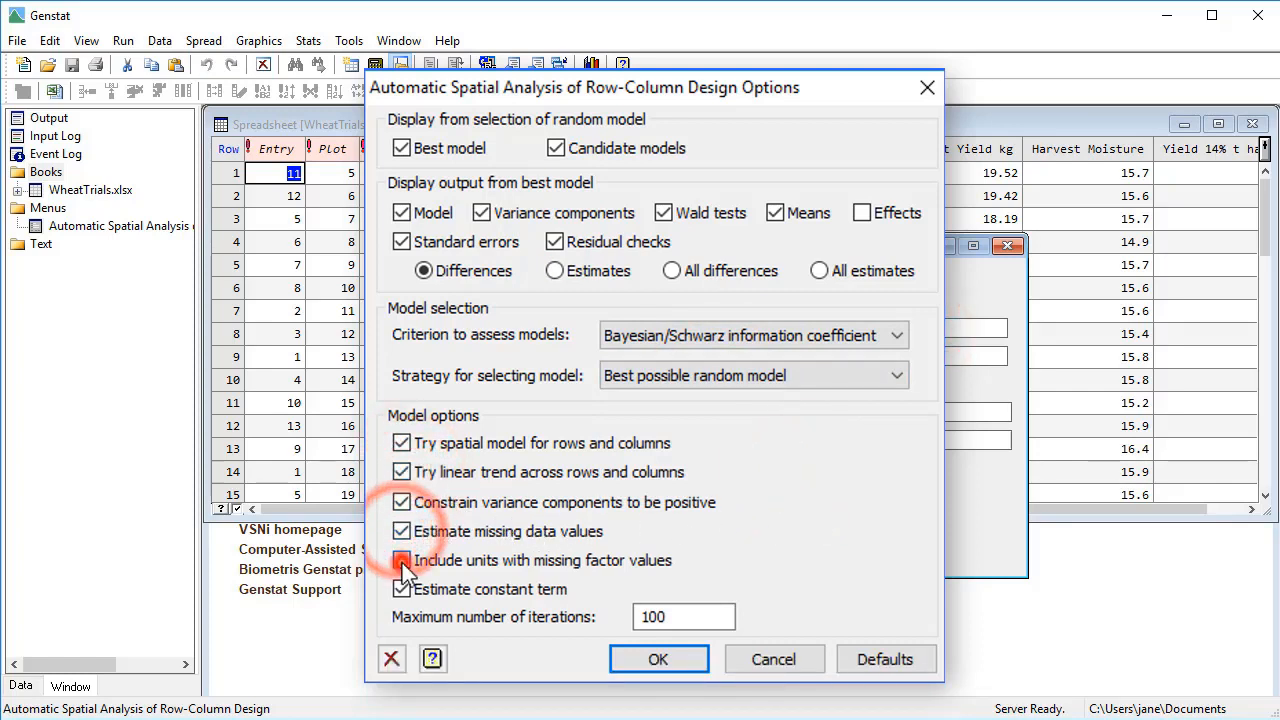
# - Run the row-column spatial analysis with the chosen options and review the random model summary, variance components and fixed effect tests
pyautogui.click(623, 657)
pyautogui.click(652, 521)
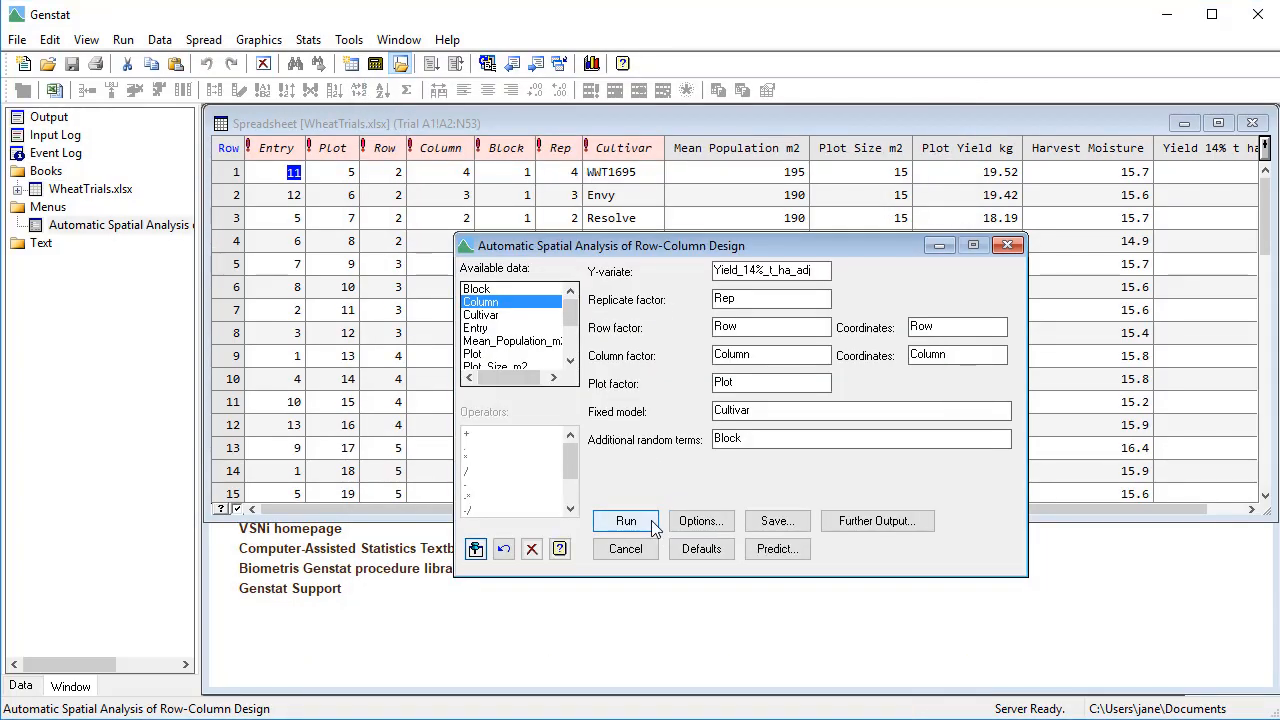
pyautogui.click(651, 521)
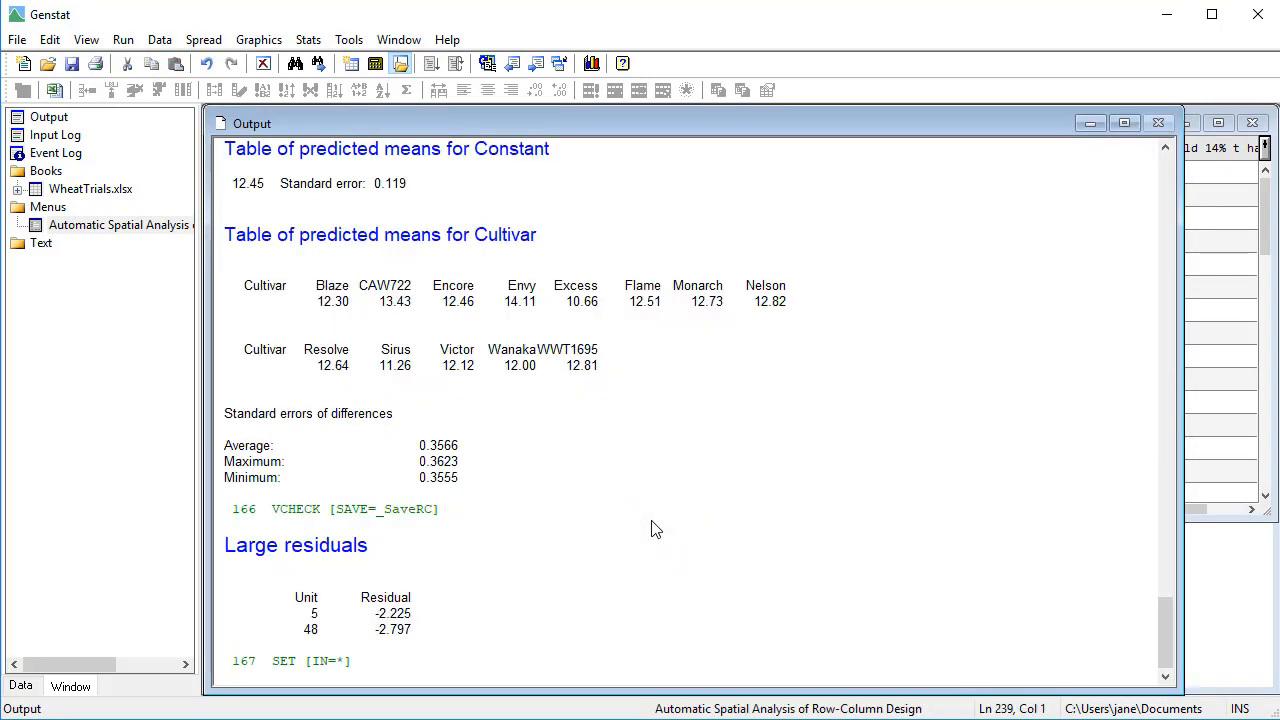
pyautogui.moveTo(1167, 638); pyautogui.dragTo(1207, 537)
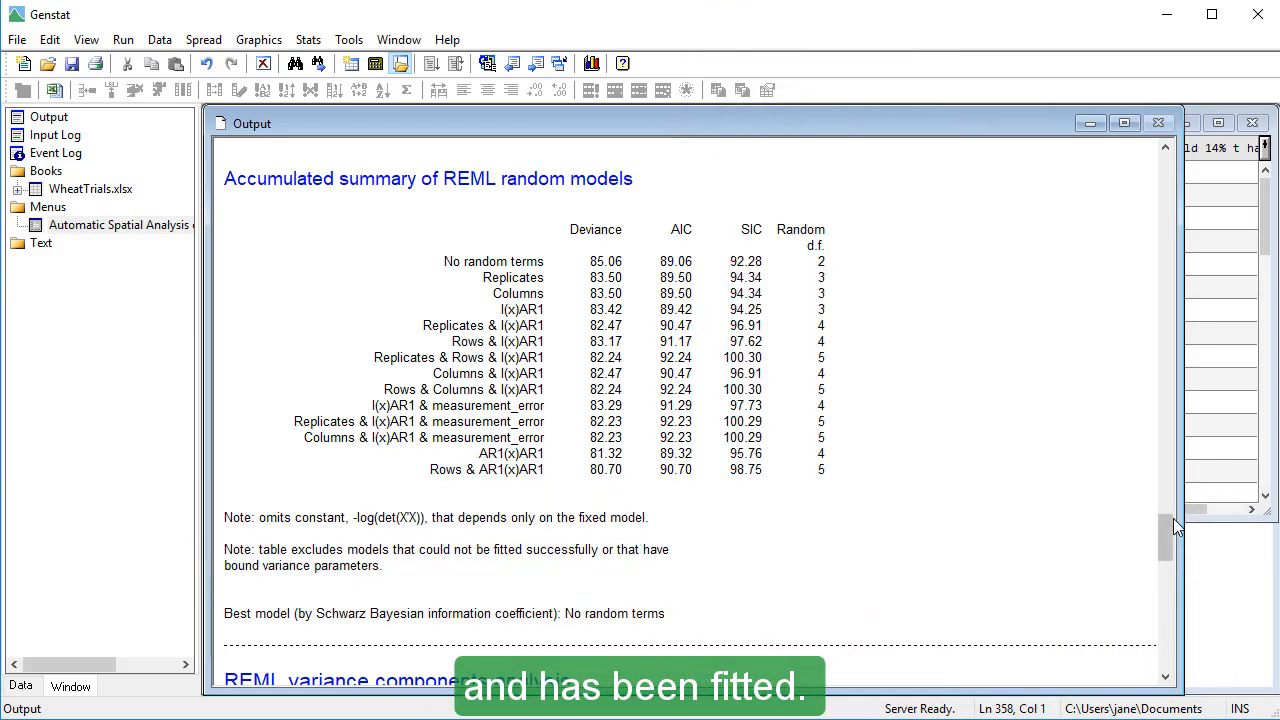
pyautogui.moveTo(1169, 525); pyautogui.dragTo(1193, 578)
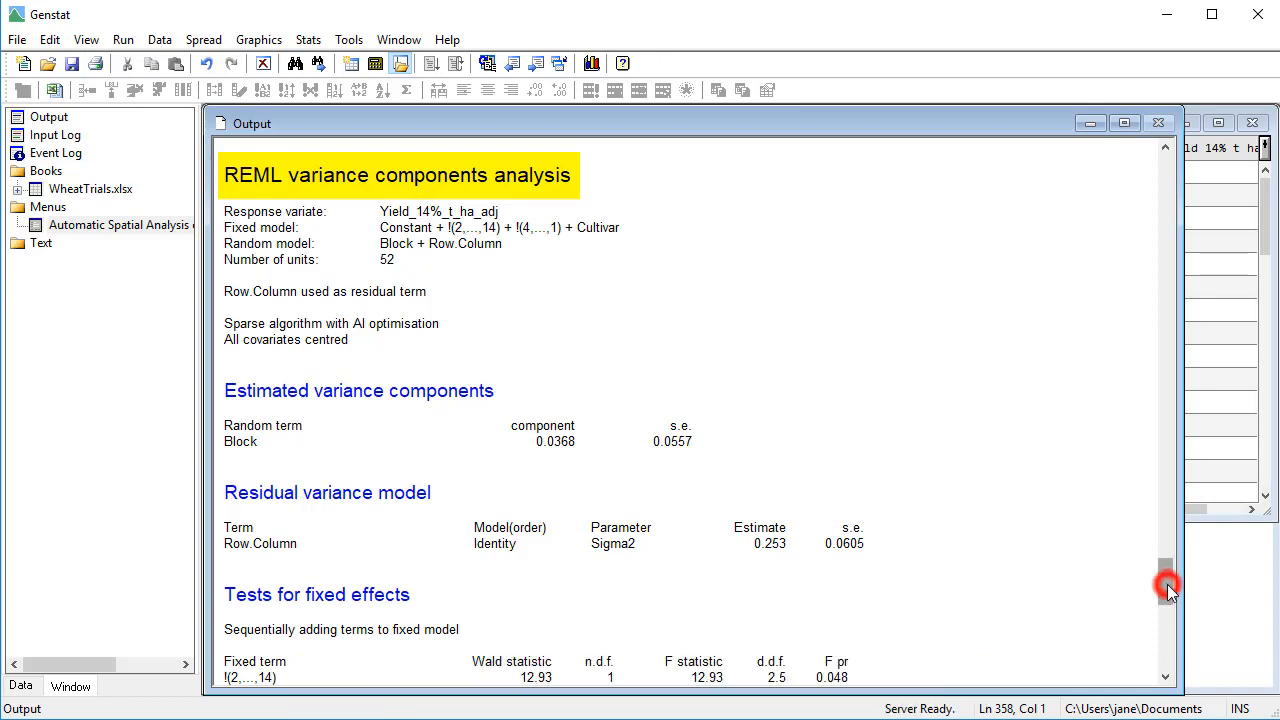
pyautogui.moveTo(1167, 584); pyautogui.dragTo(1170, 601)
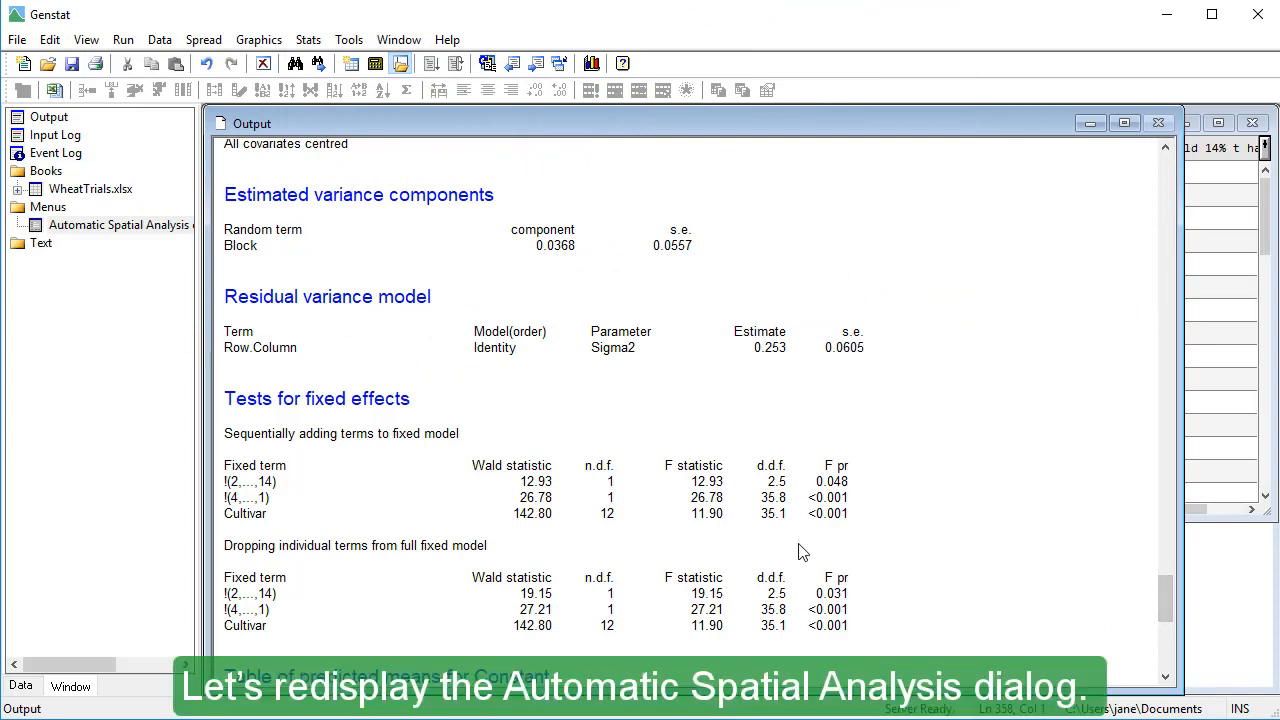
# - Reopen the row-column analysis and produce its residual plots, adding a shade plot of the residuals in field layout
pyautogui.doubleClick(145, 227)
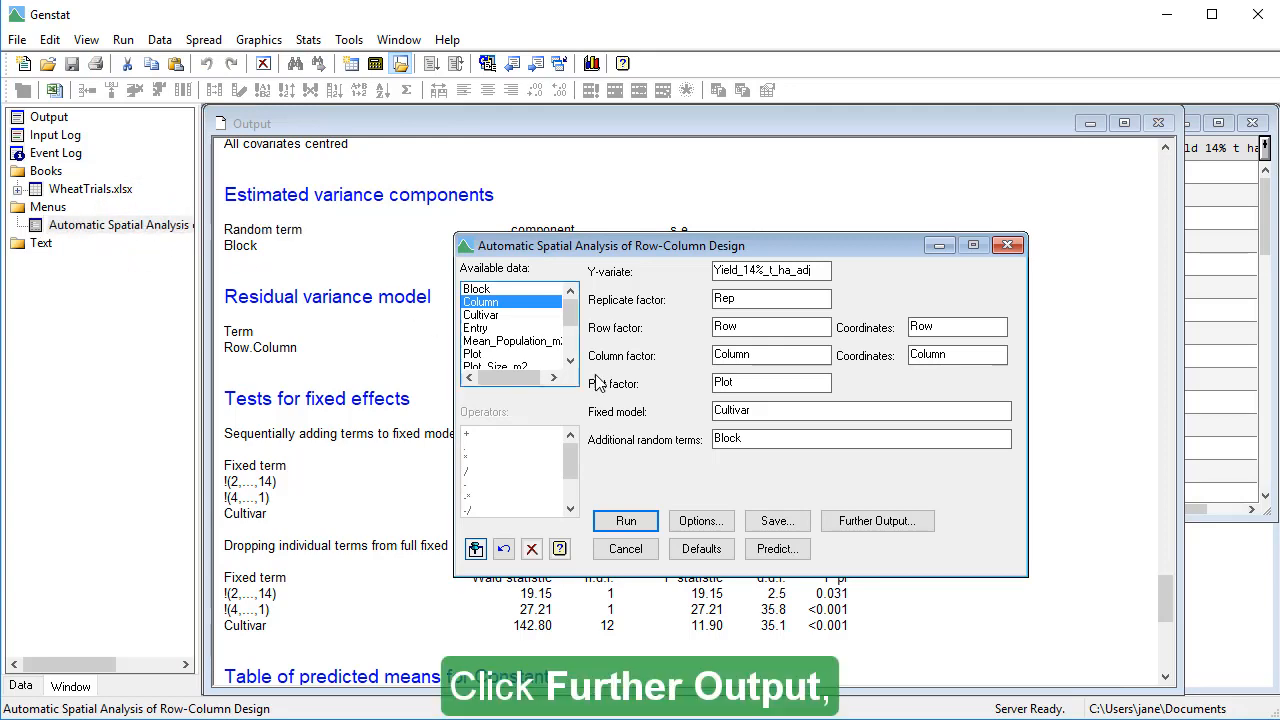
pyautogui.click(828, 522)
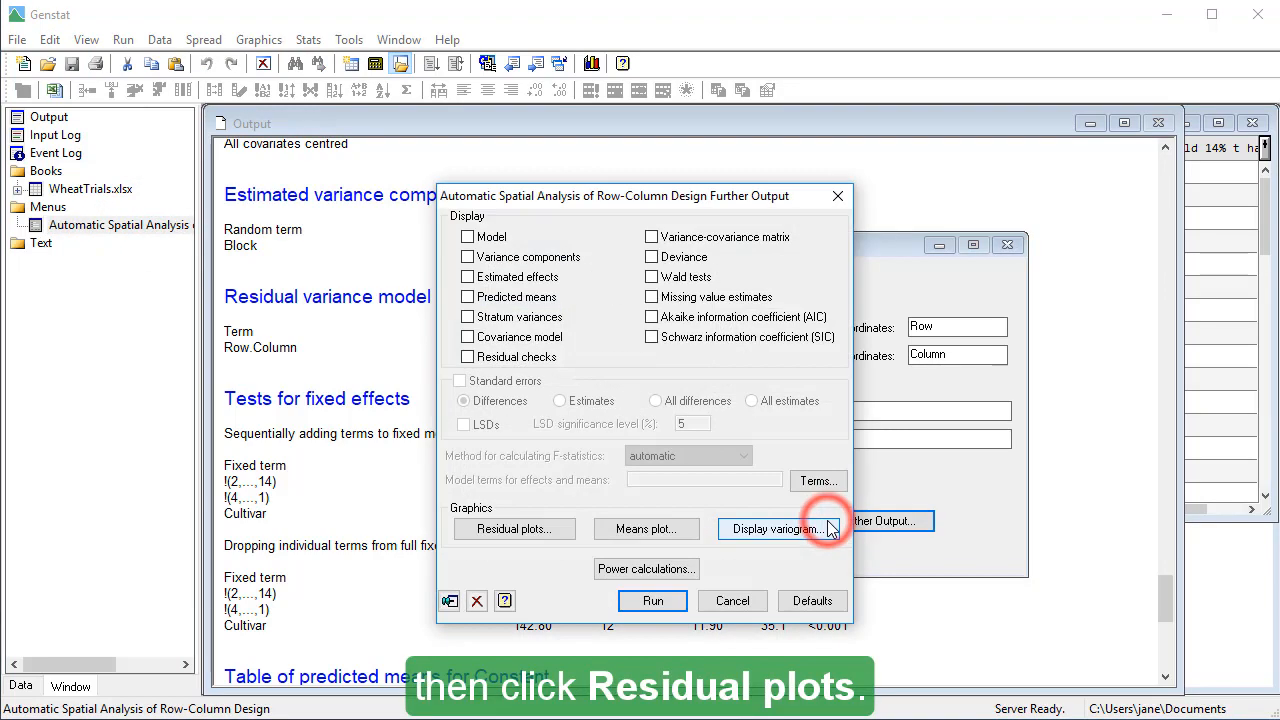
pyautogui.click(553, 538)
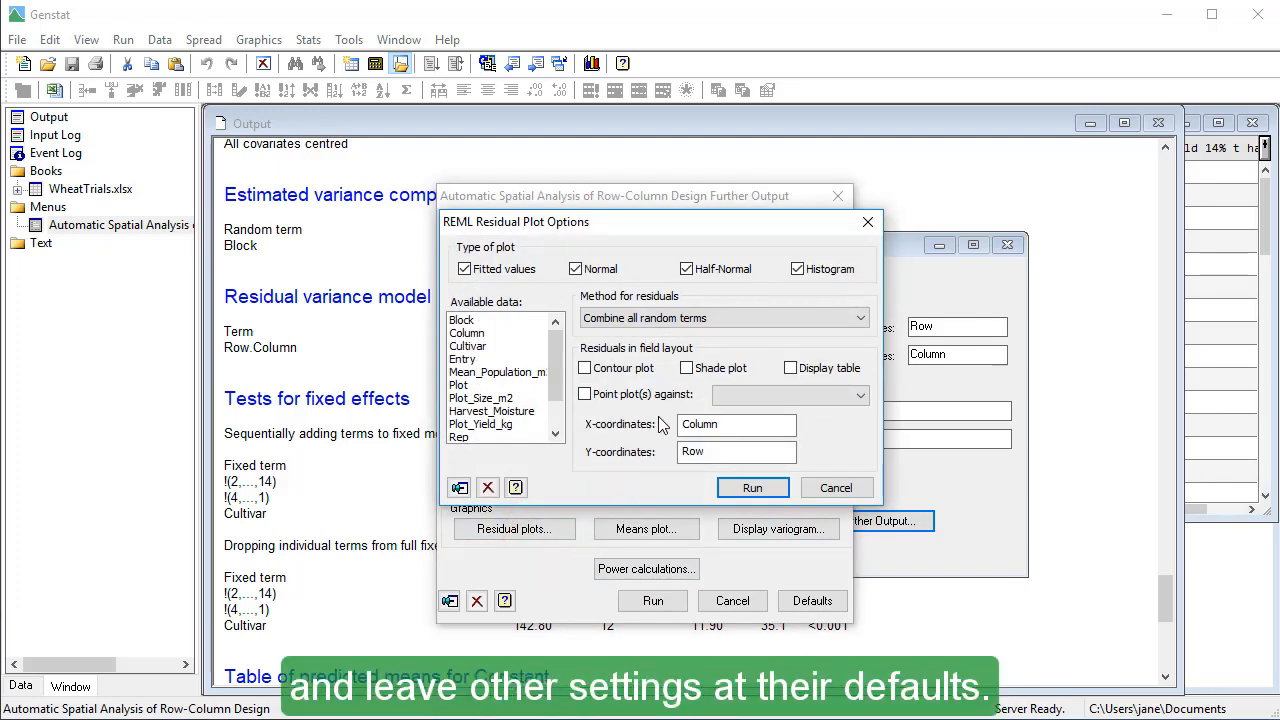
pyautogui.click(687, 369)
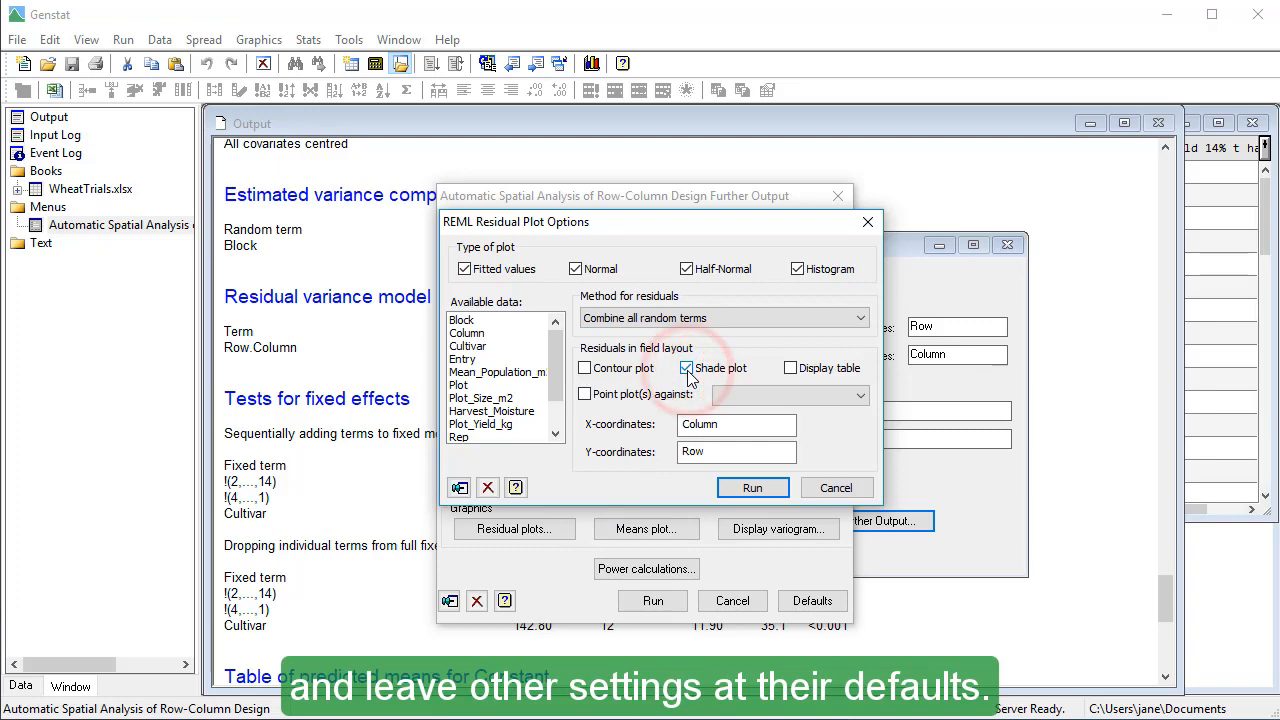
pyautogui.click(743, 489)
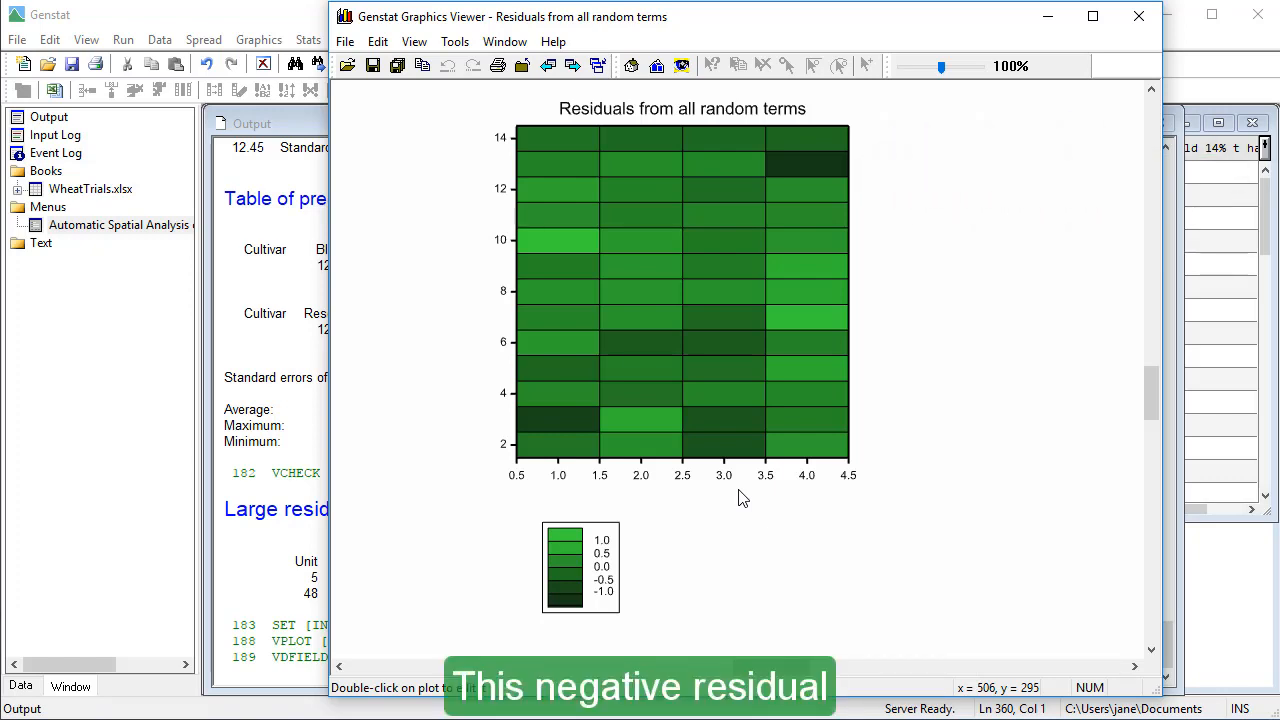
pyautogui.click(250, 572)
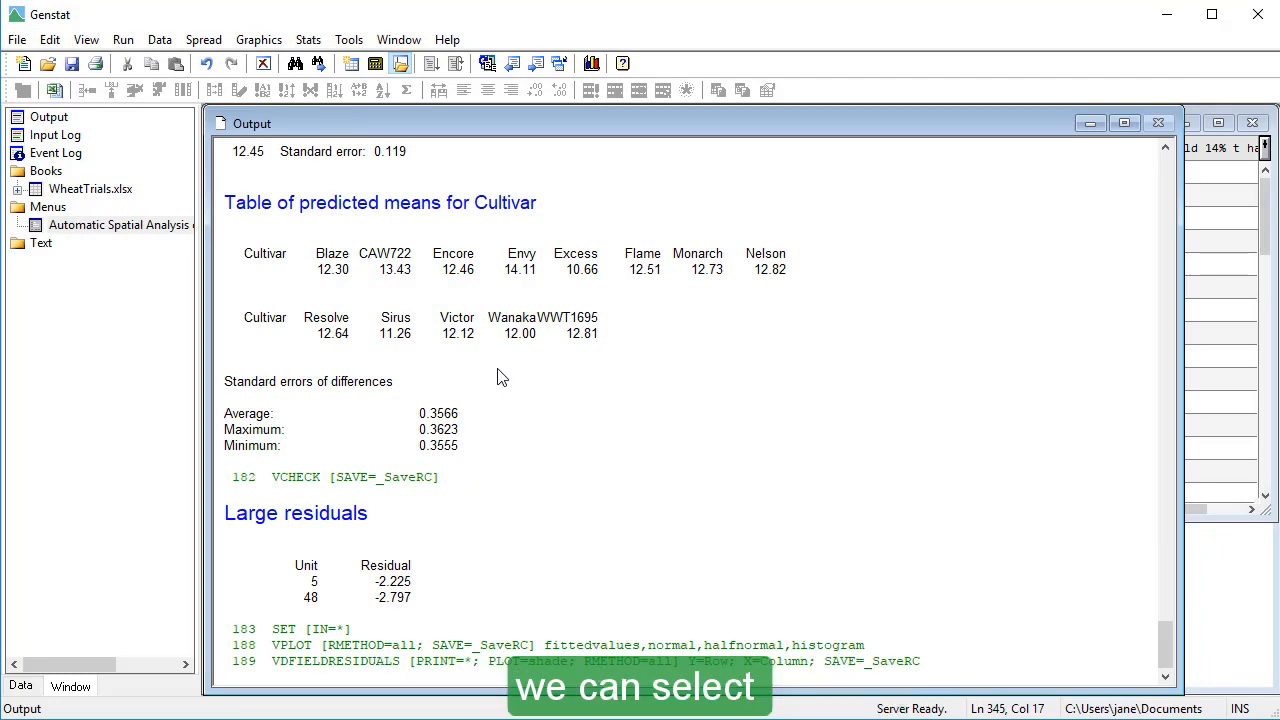
# - Set up an automatic incomplete-block analysis with y-variate Yield_14%_t_ha_adj, replicate factor Rep, block factor Block, plot factor Plot and fixed model Cultivar
pyautogui.click(308, 39)
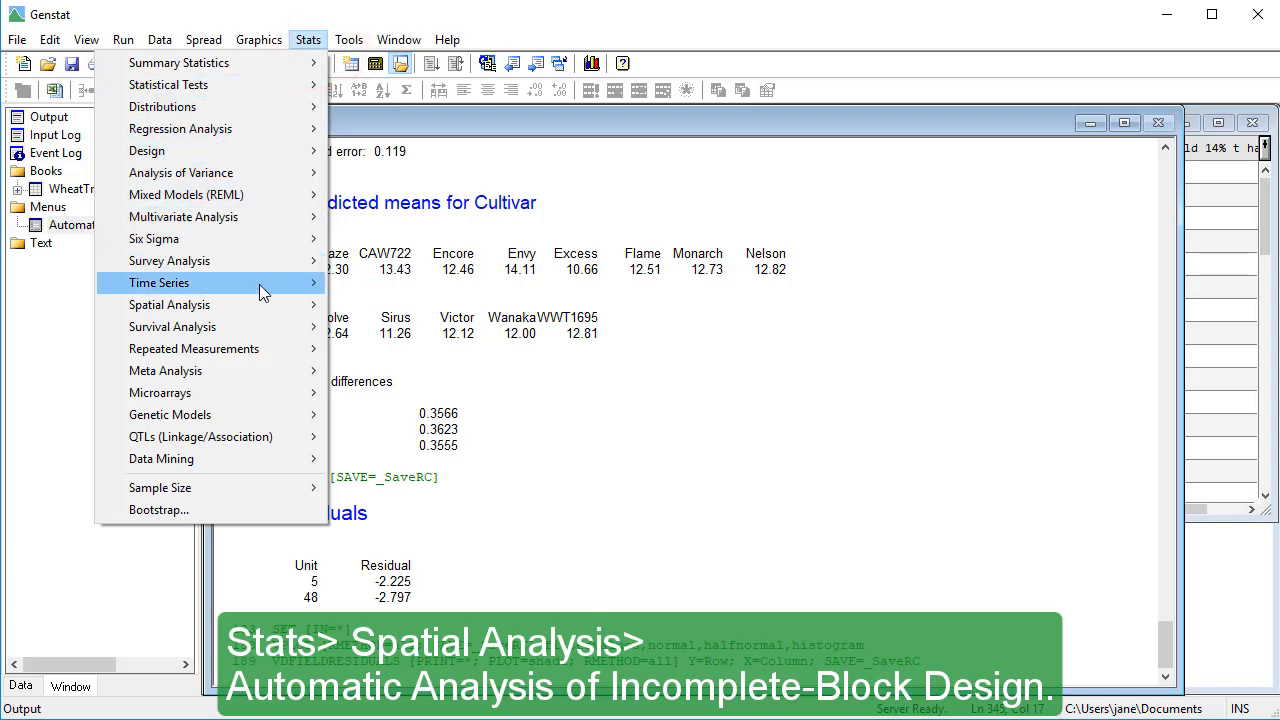
pyautogui.moveTo(266, 308)
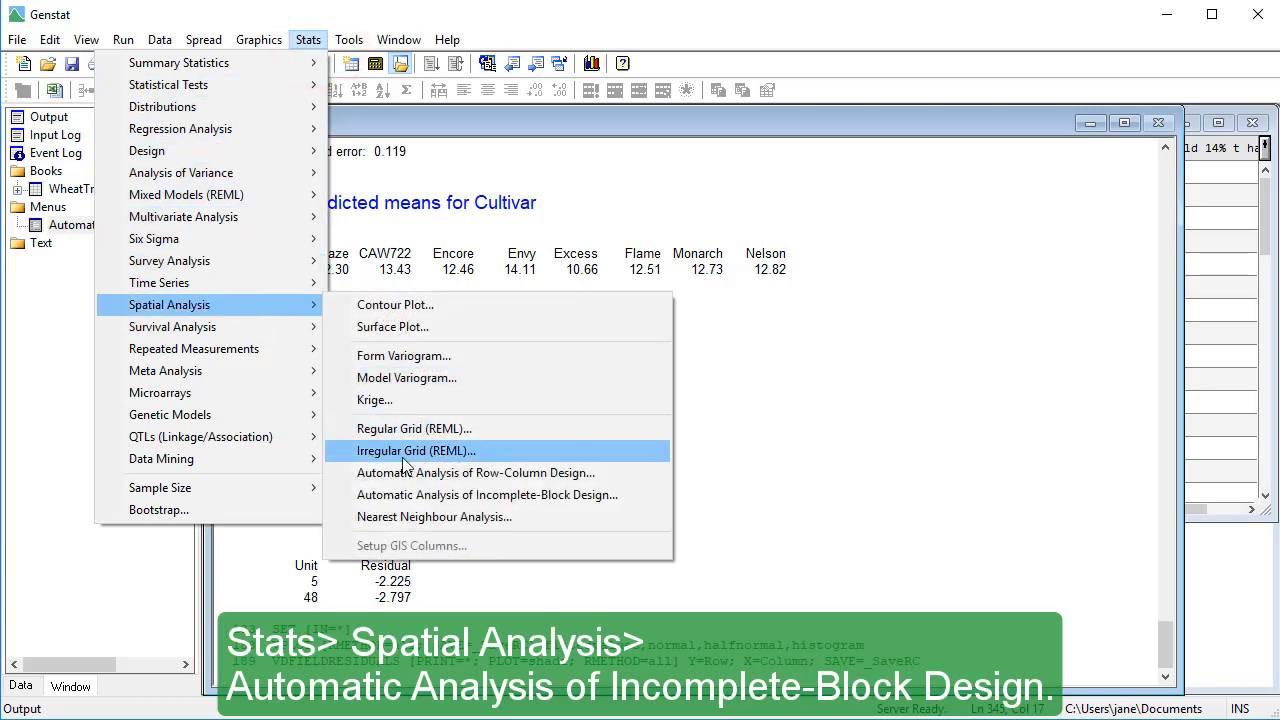
pyautogui.click(438, 496)
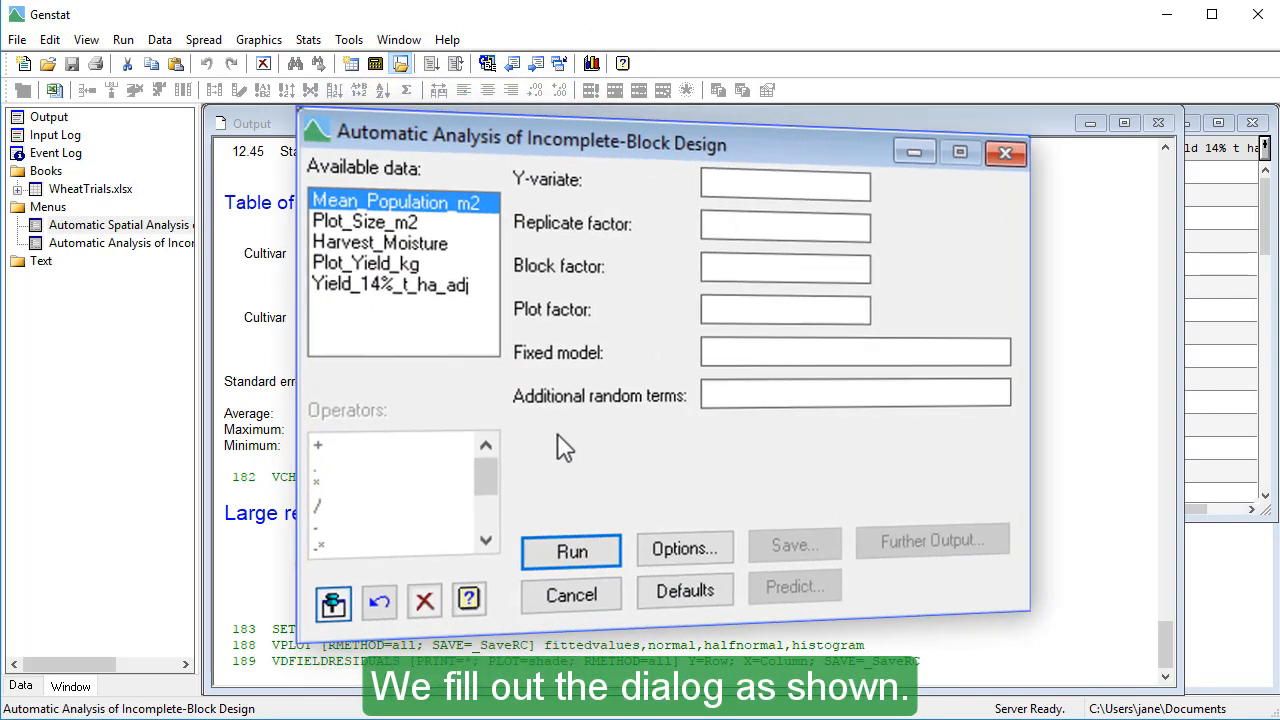
pyautogui.doubleClick(398, 290)
pyautogui.doubleClick(345, 312)
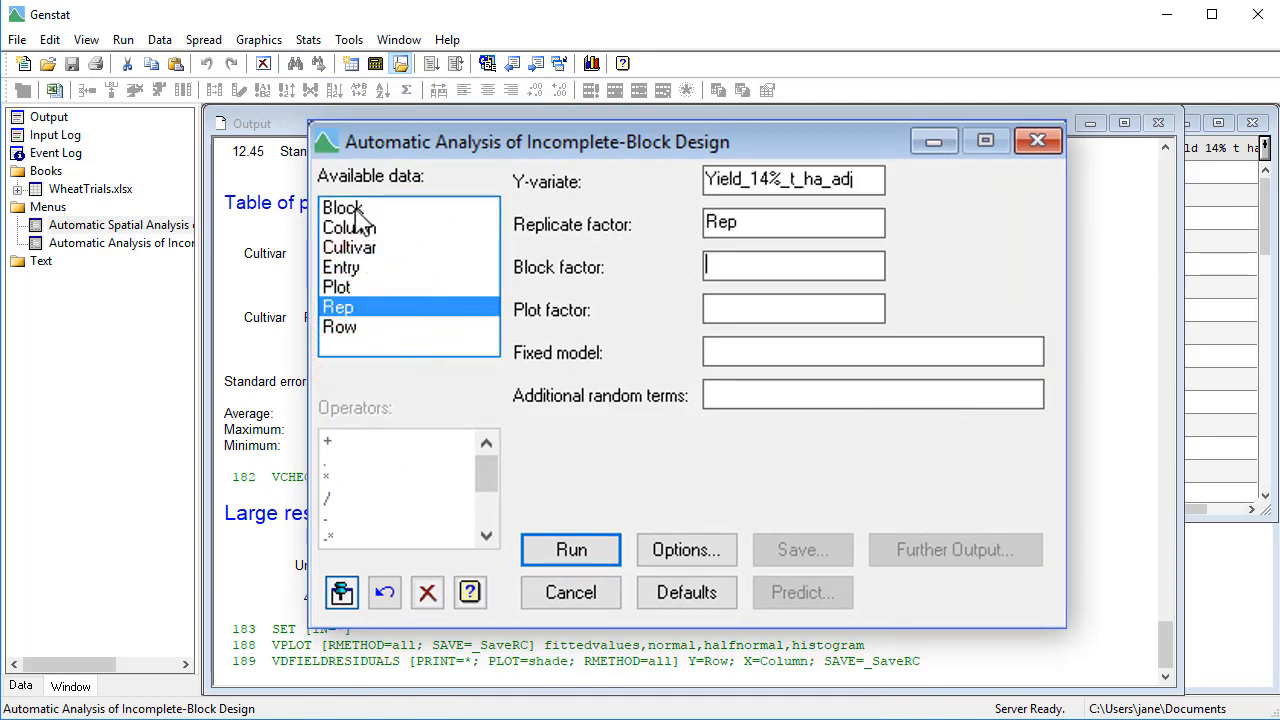
pyautogui.doubleClick(343, 208)
pyautogui.doubleClick(337, 288)
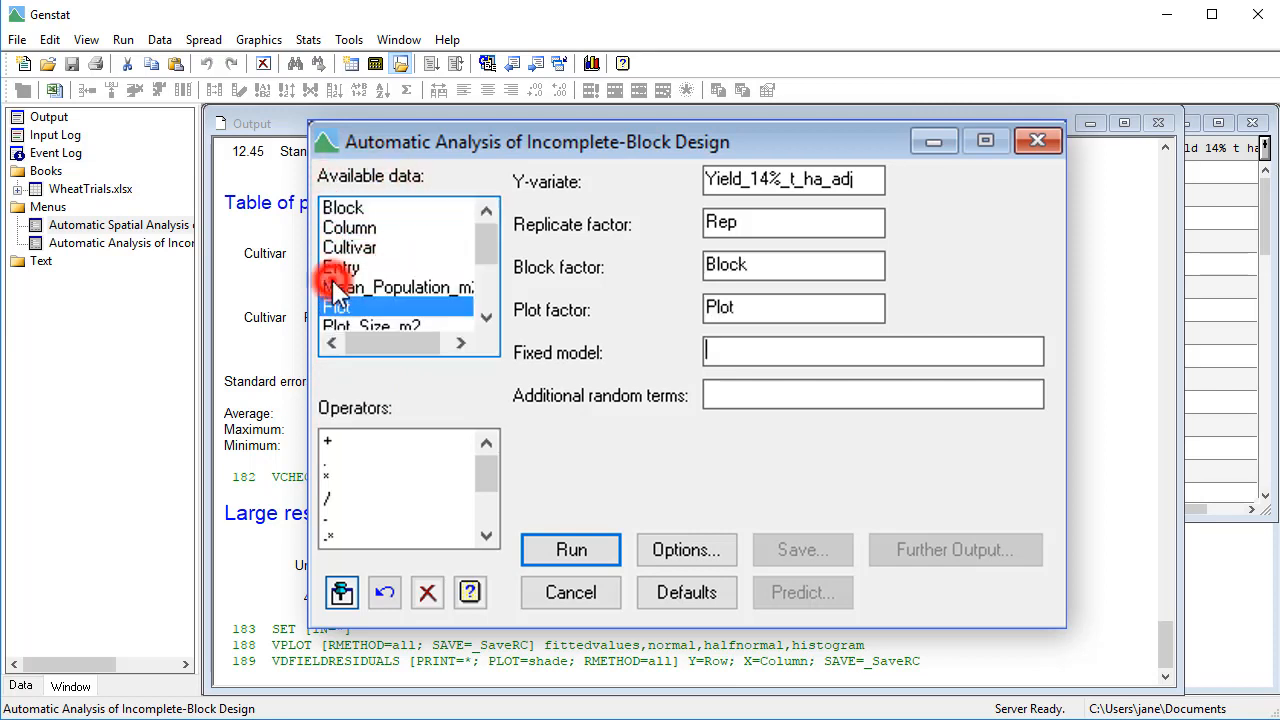
pyautogui.doubleClick(352, 249)
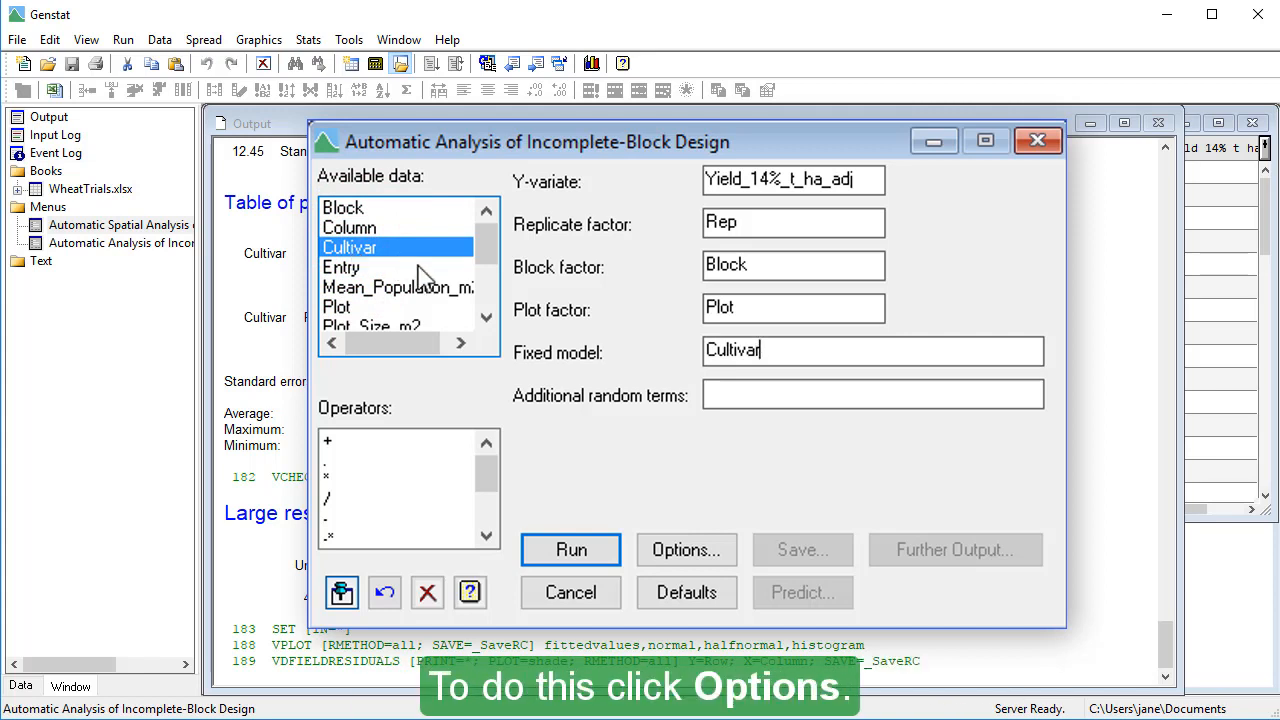
# - In the incomplete-block options, enable Residual checks, missing data estimation and units with missing factor values, using the Best possible random model strategy
pyautogui.click(732, 551)
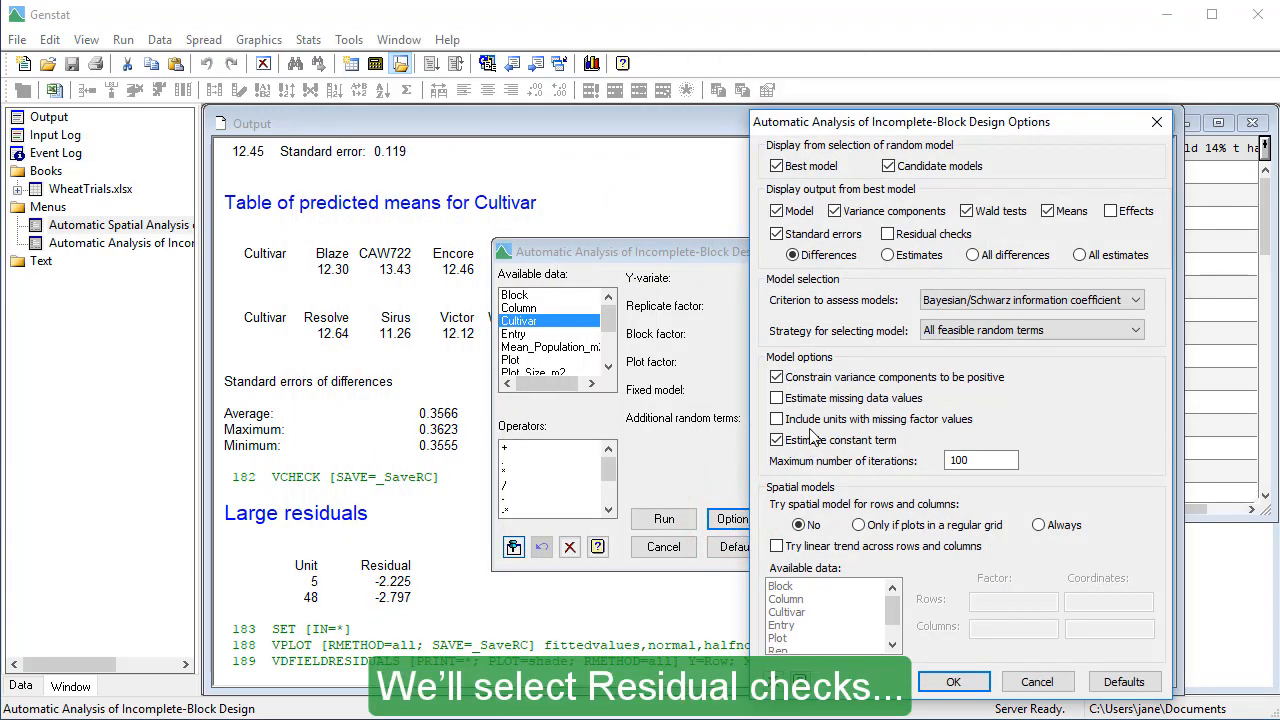
pyautogui.click(887, 234)
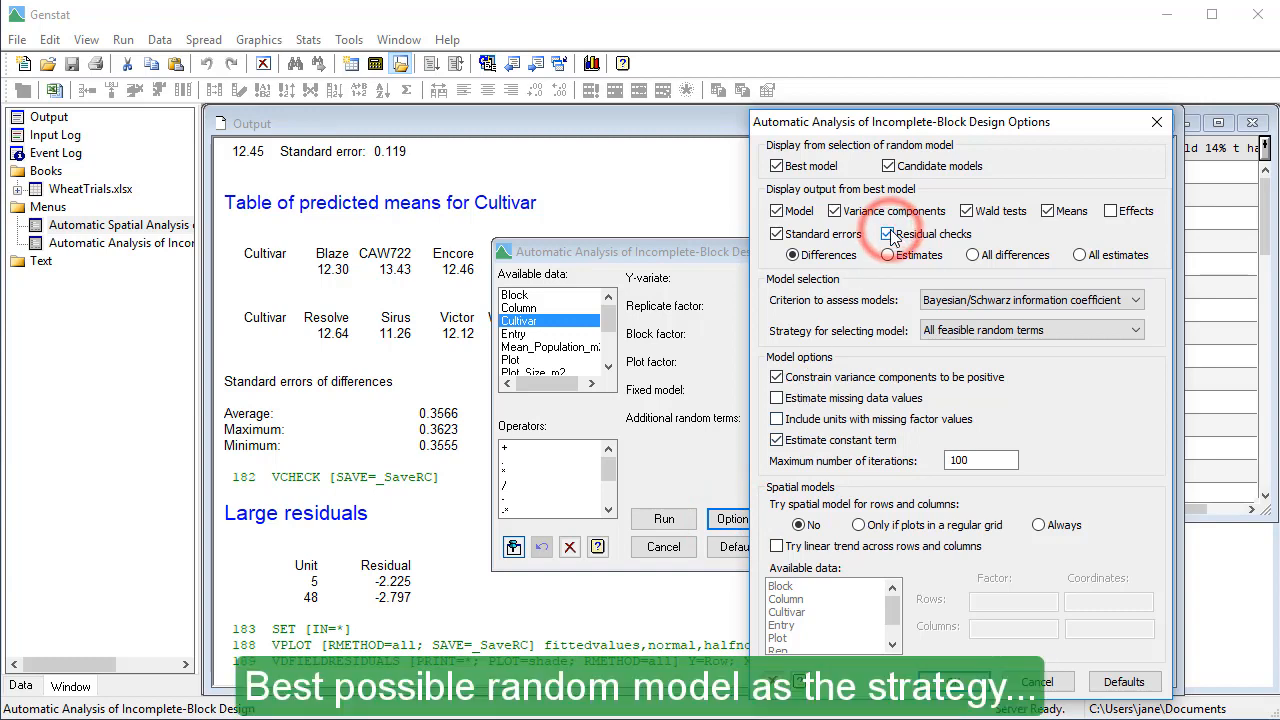
pyautogui.click(1008, 333)
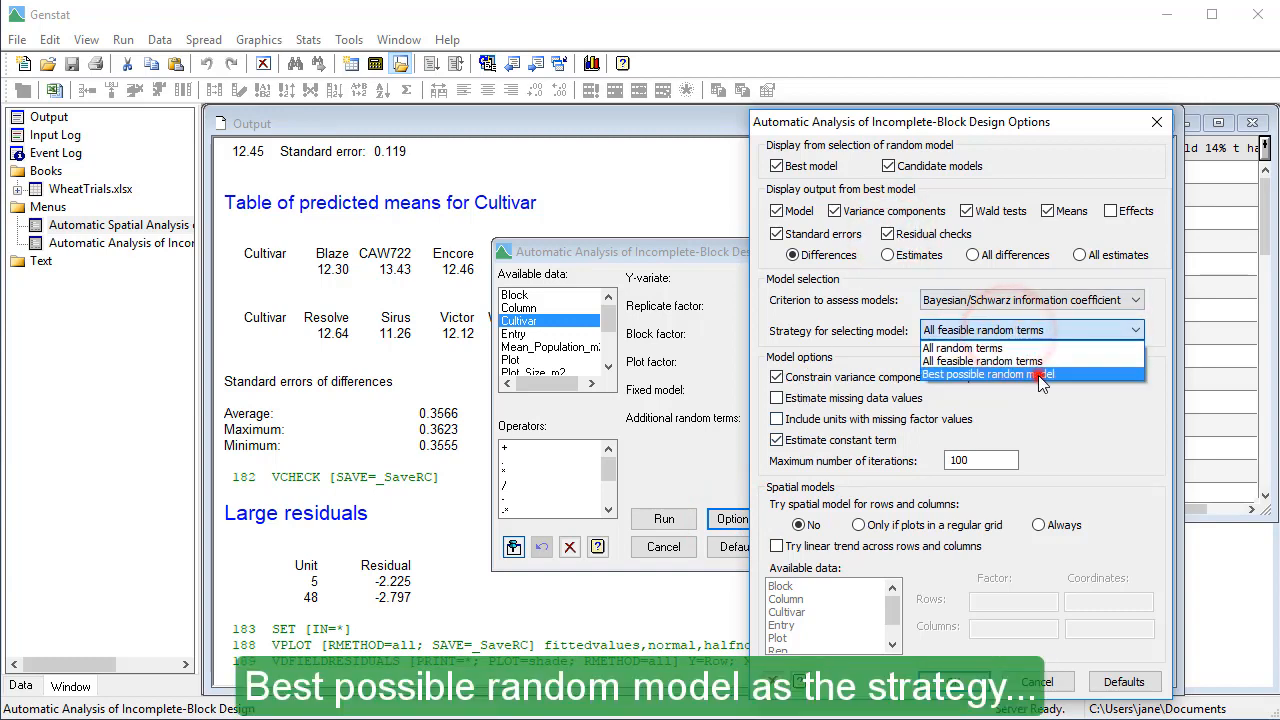
pyautogui.click(1034, 376)
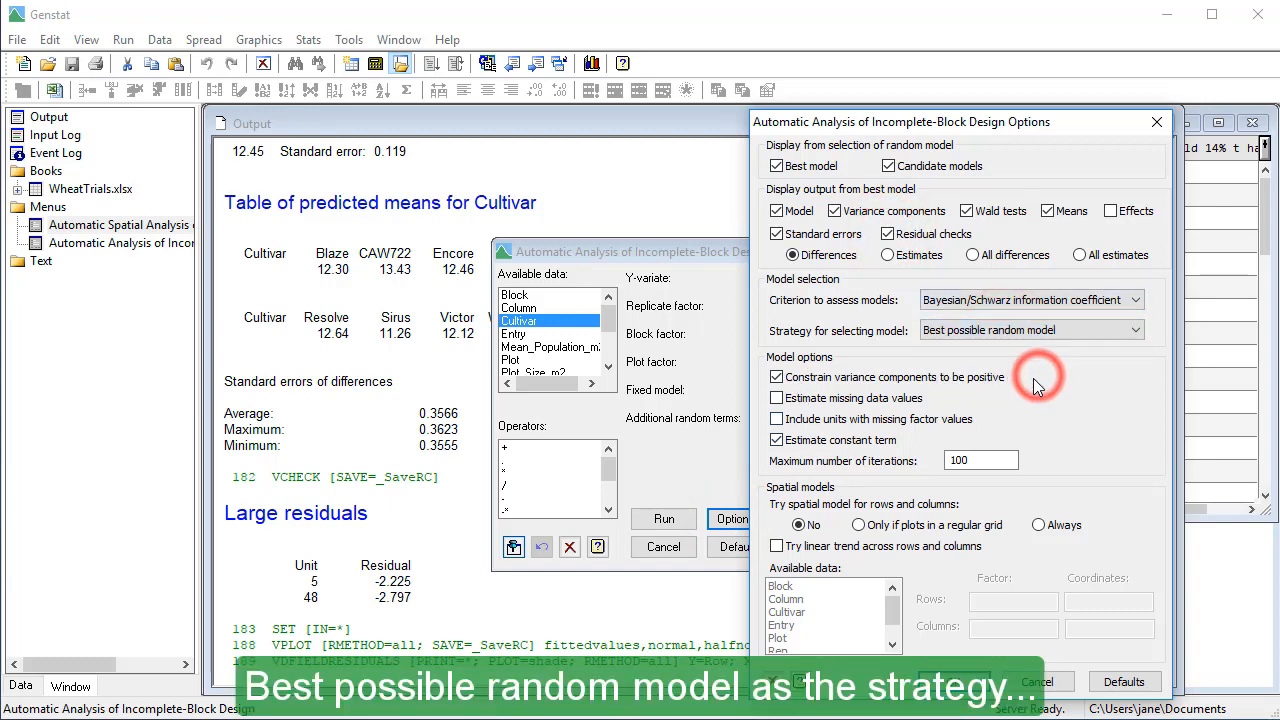
pyautogui.click(778, 399)
pyautogui.click(779, 420)
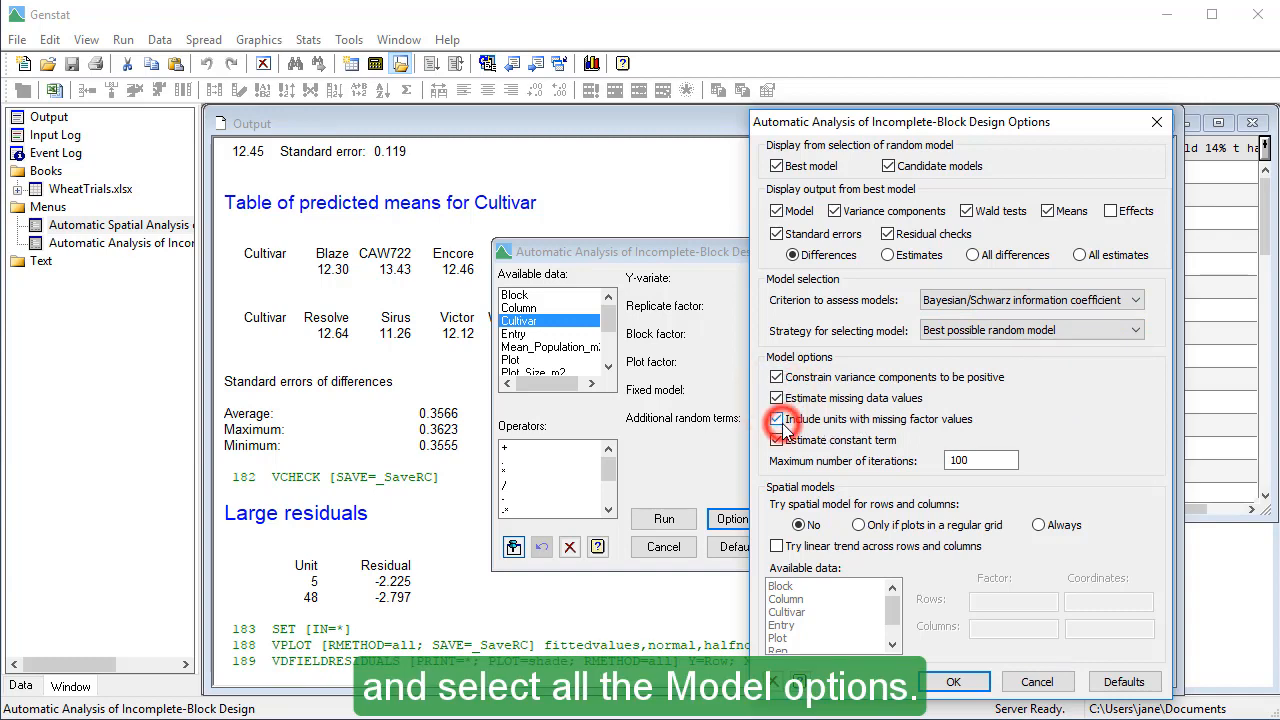
# - Always try the spatial model, include linear trends, and set Row and Column as both factors and coordinates for rows and columns
pyautogui.click(1039, 526)
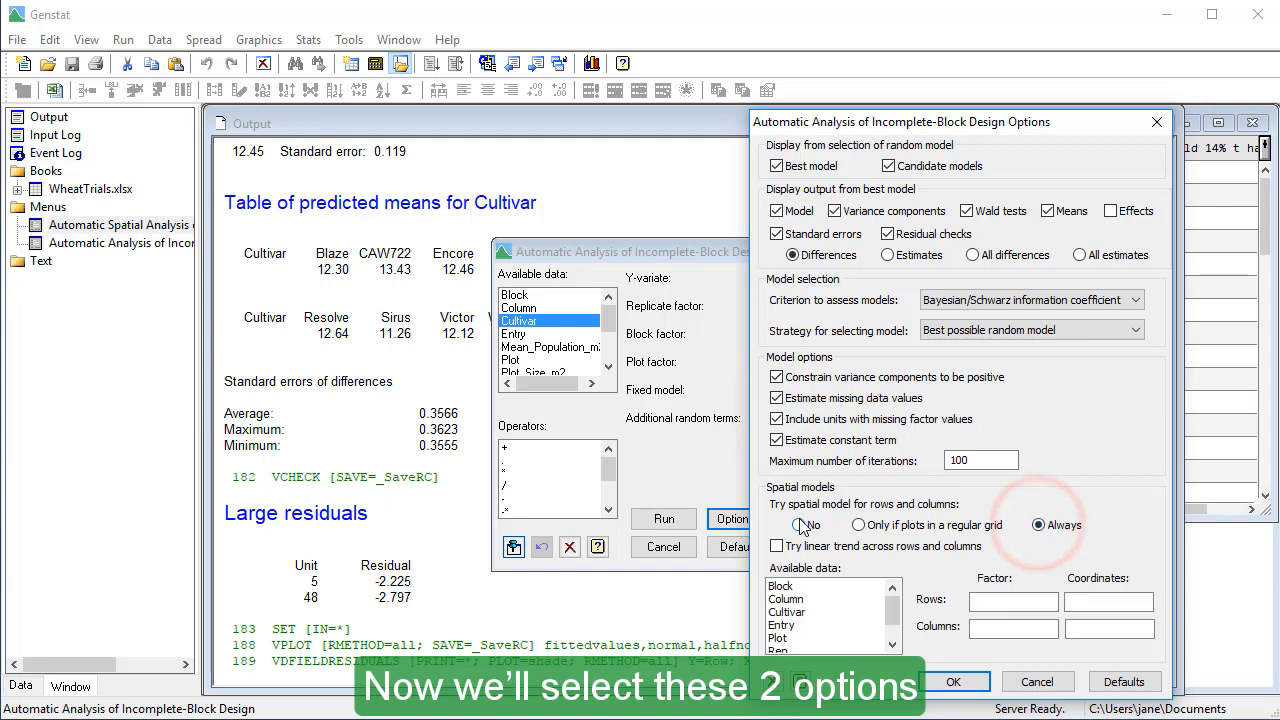
pyautogui.click(777, 546)
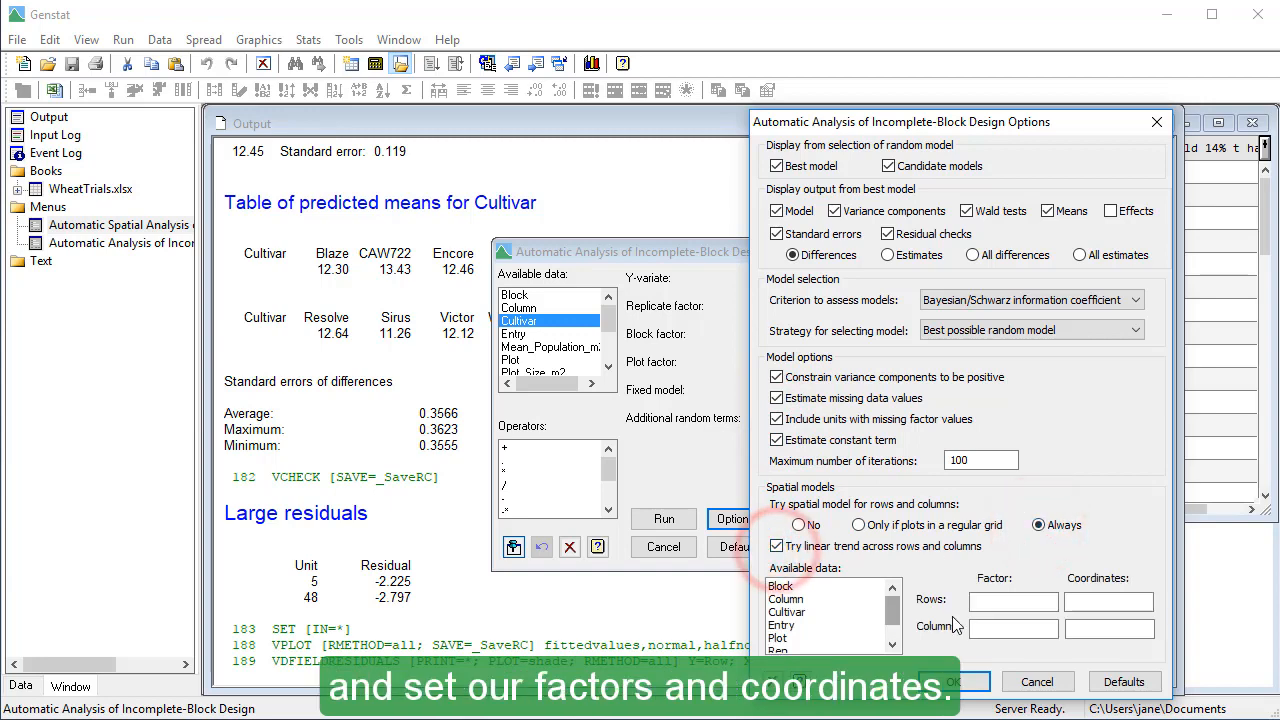
pyautogui.click(983, 601)
pyautogui.moveTo(894, 615); pyautogui.dragTo(894, 633)
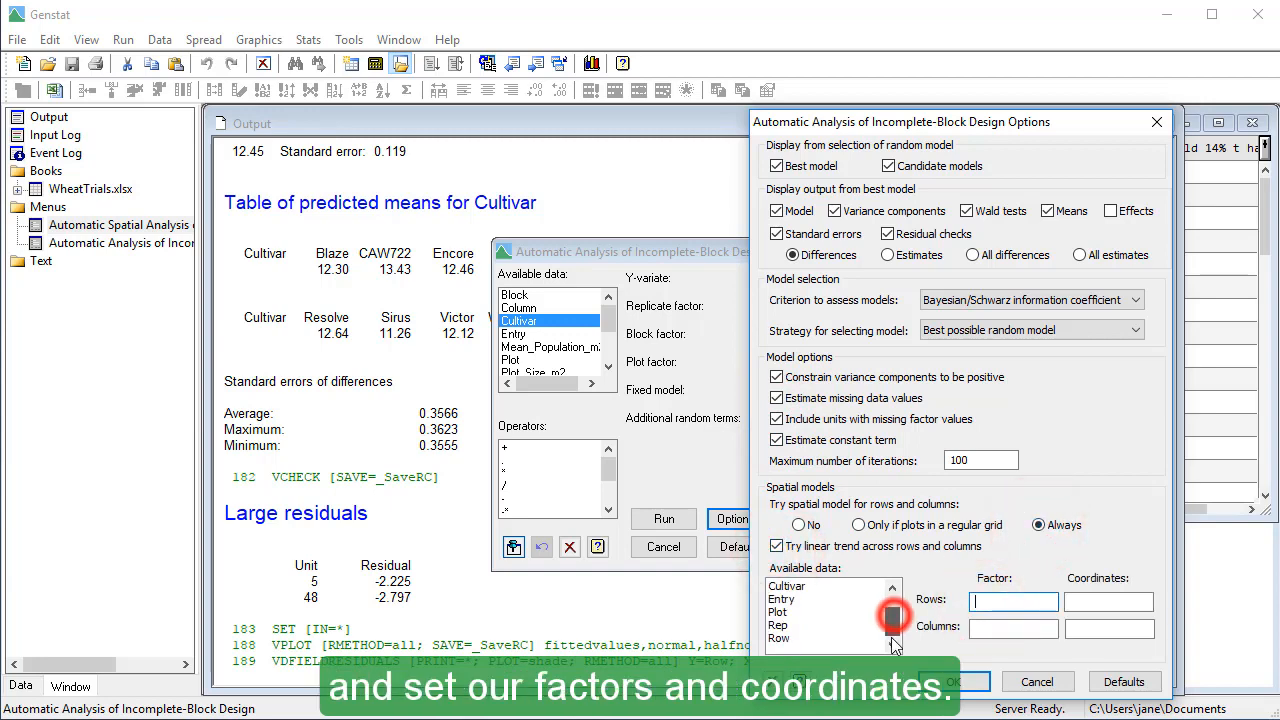
pyautogui.doubleClick(795, 641)
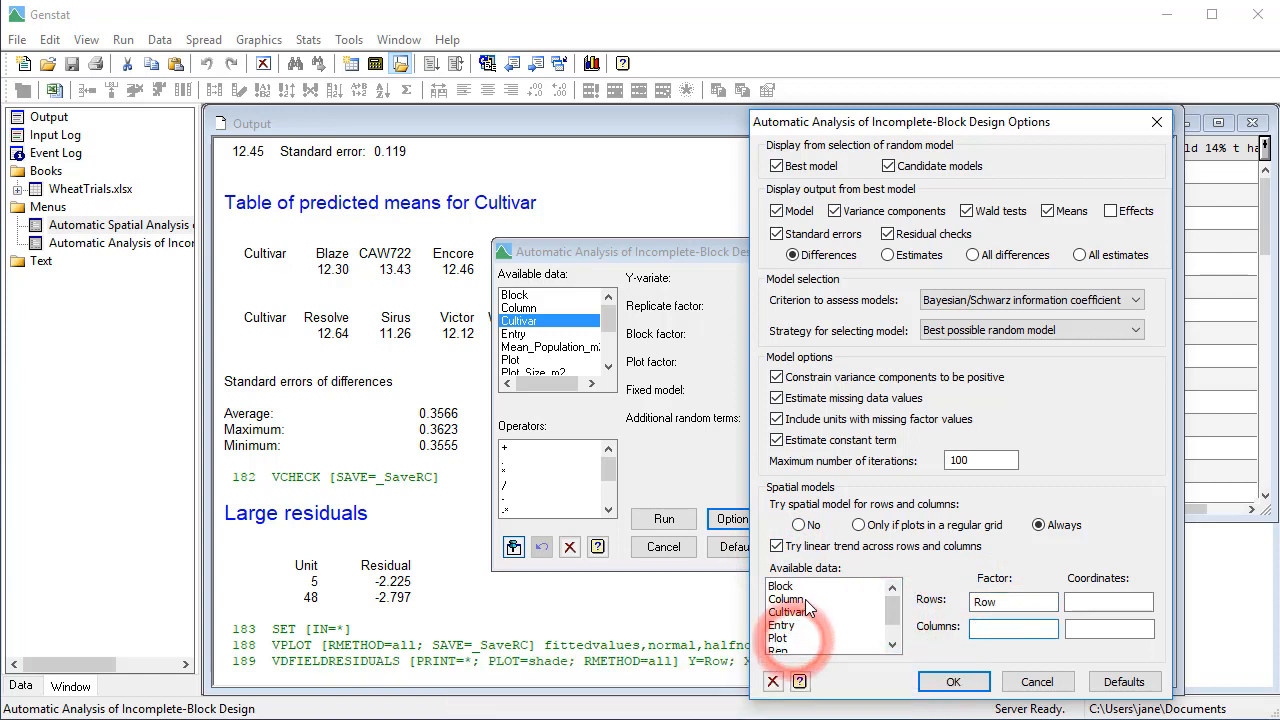
pyautogui.doubleClick(806, 600)
pyautogui.scroll(-3, 860, 630)
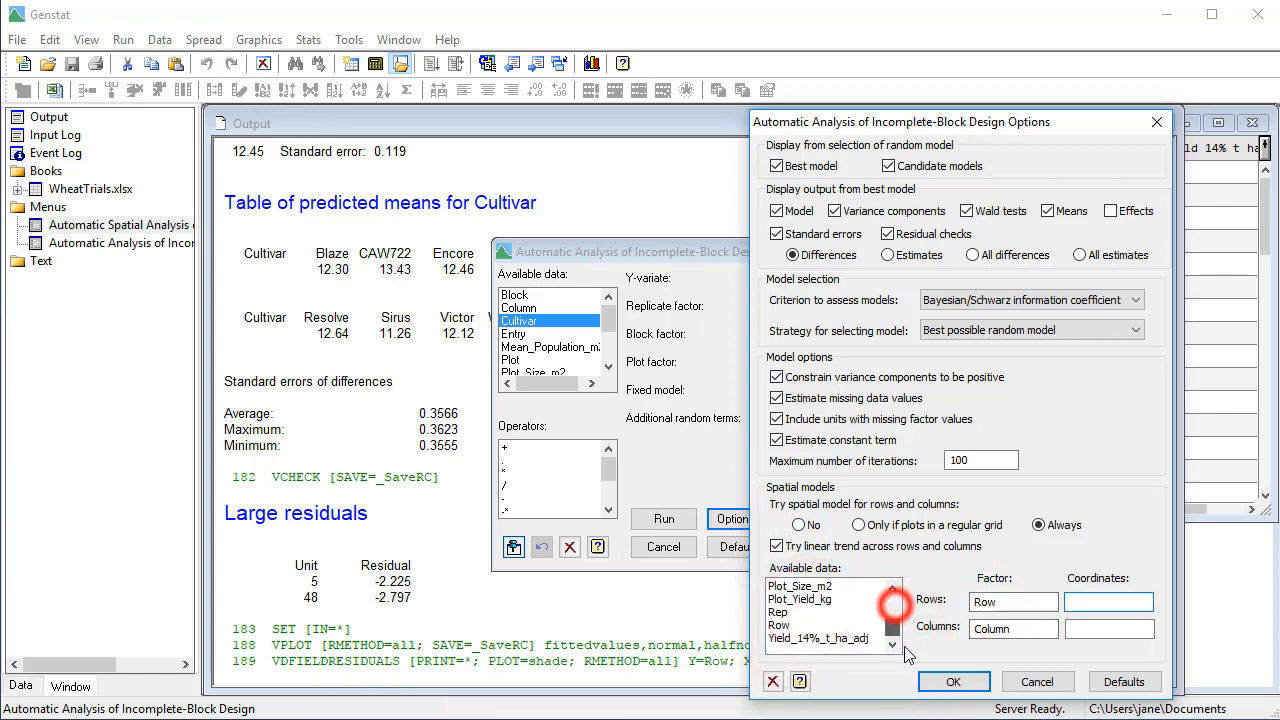
pyautogui.doubleClick(782, 637)
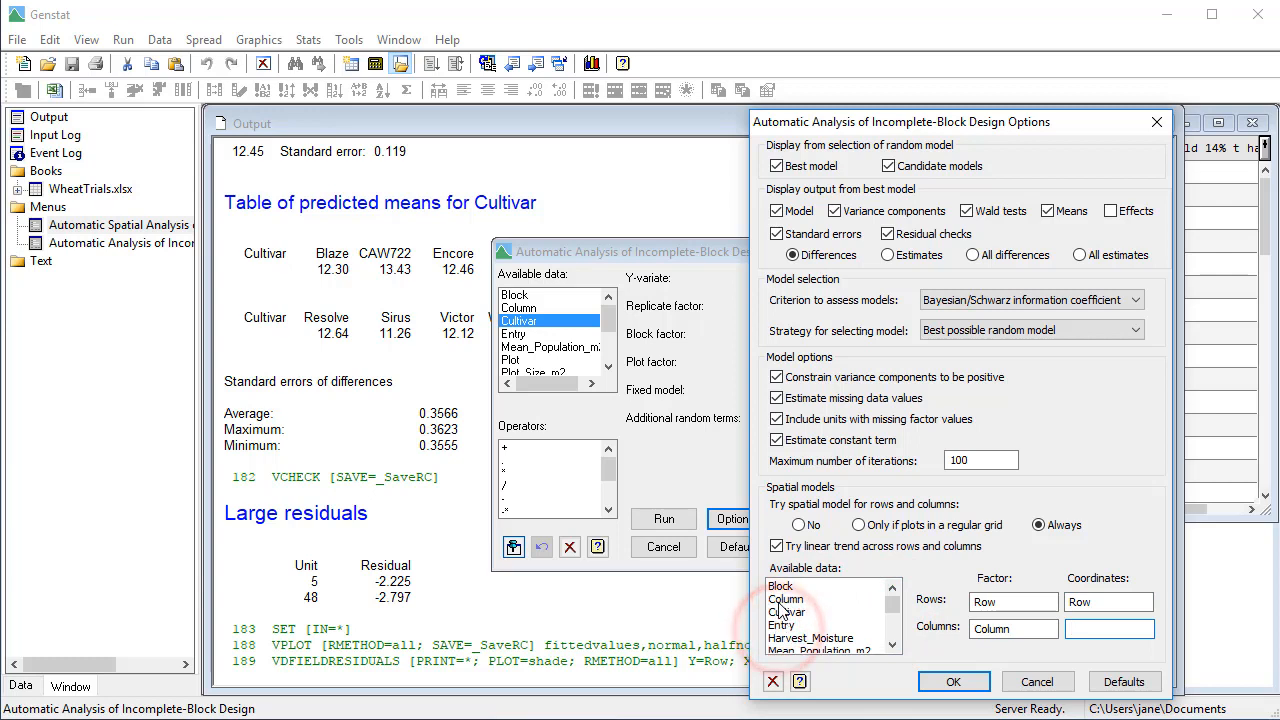
pyautogui.doubleClick(785, 600)
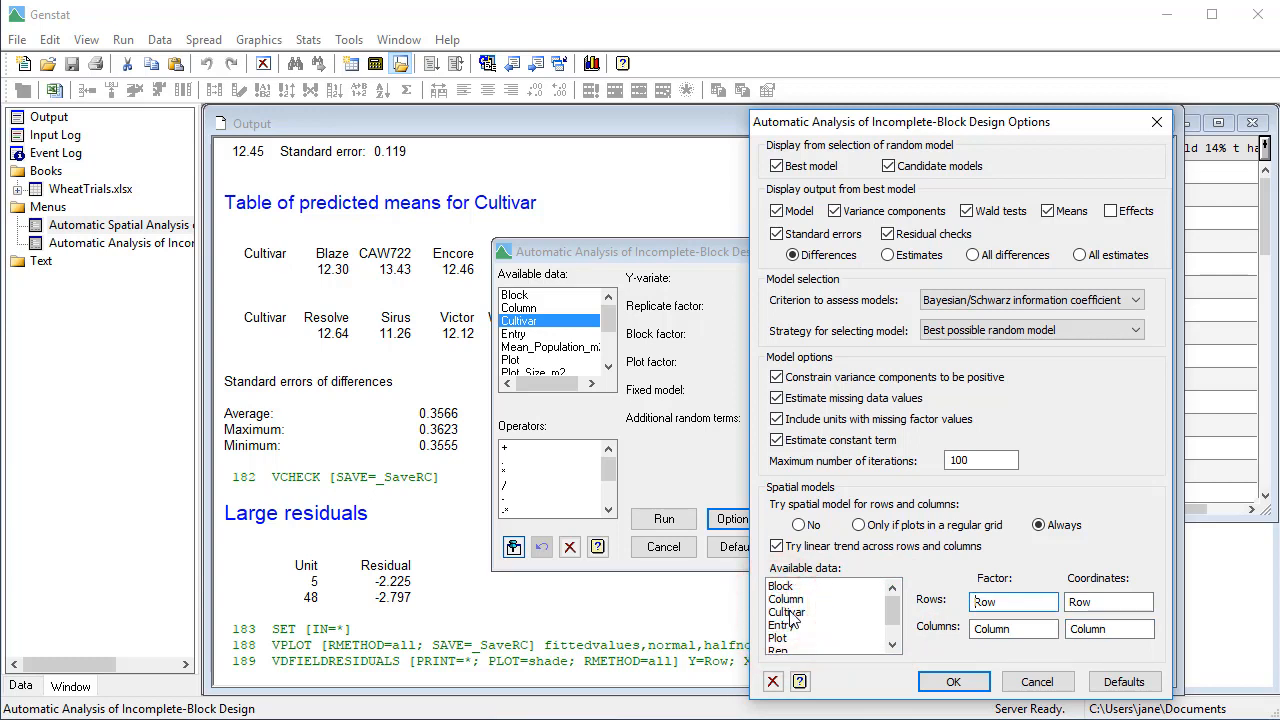
# - Run the incomplete-block analysis with these options and review the accumulated summary of REML random models
pyautogui.click(925, 678)
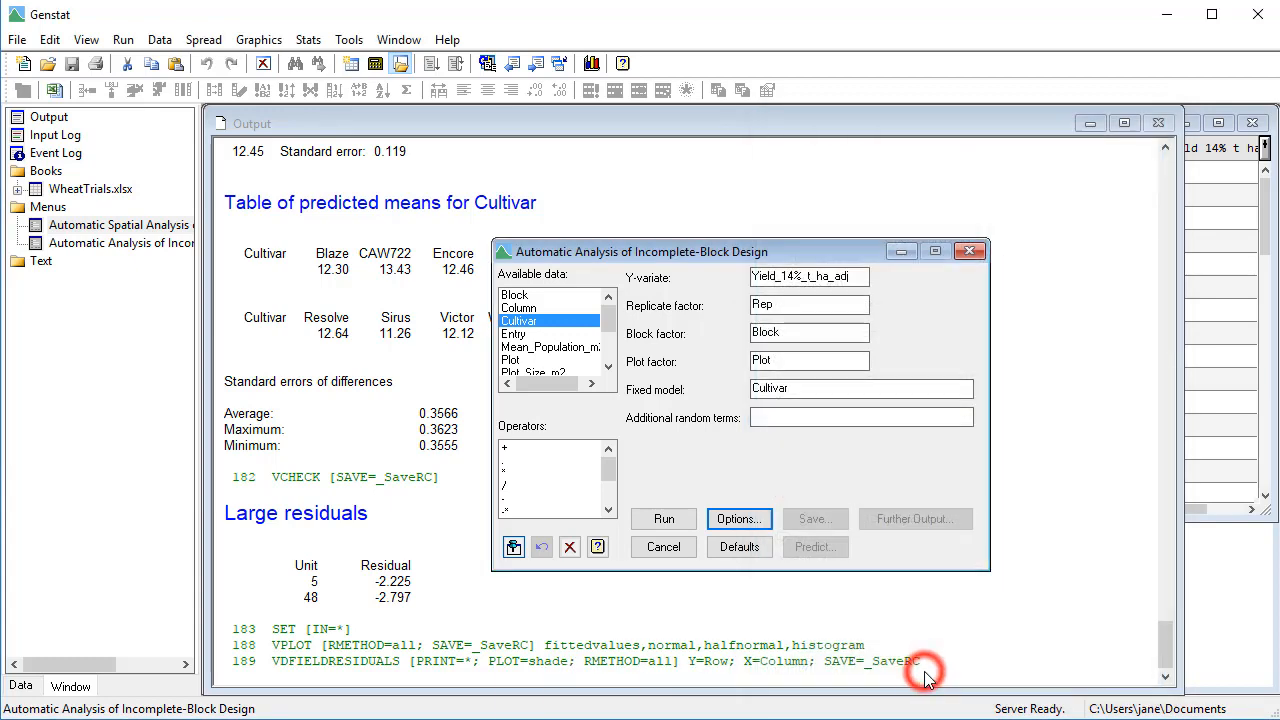
pyautogui.click(665, 518)
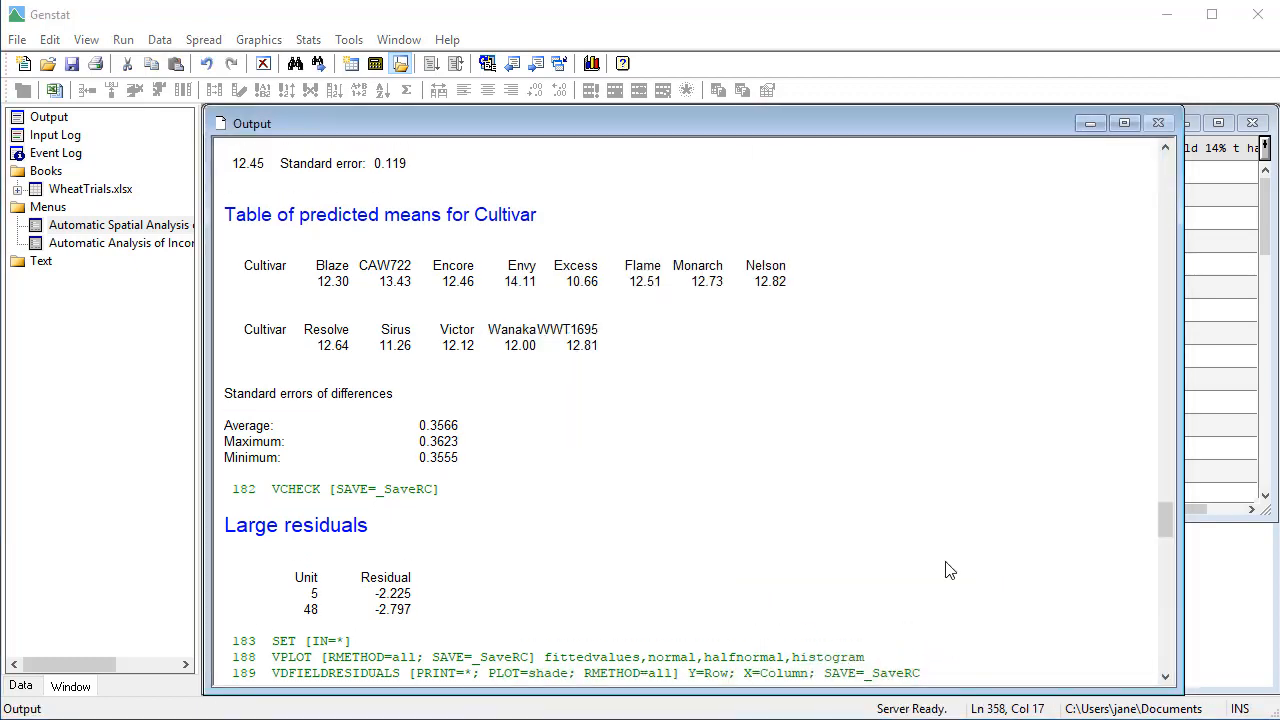
pyautogui.moveTo(1162, 520); pyautogui.dragTo(1171, 567)
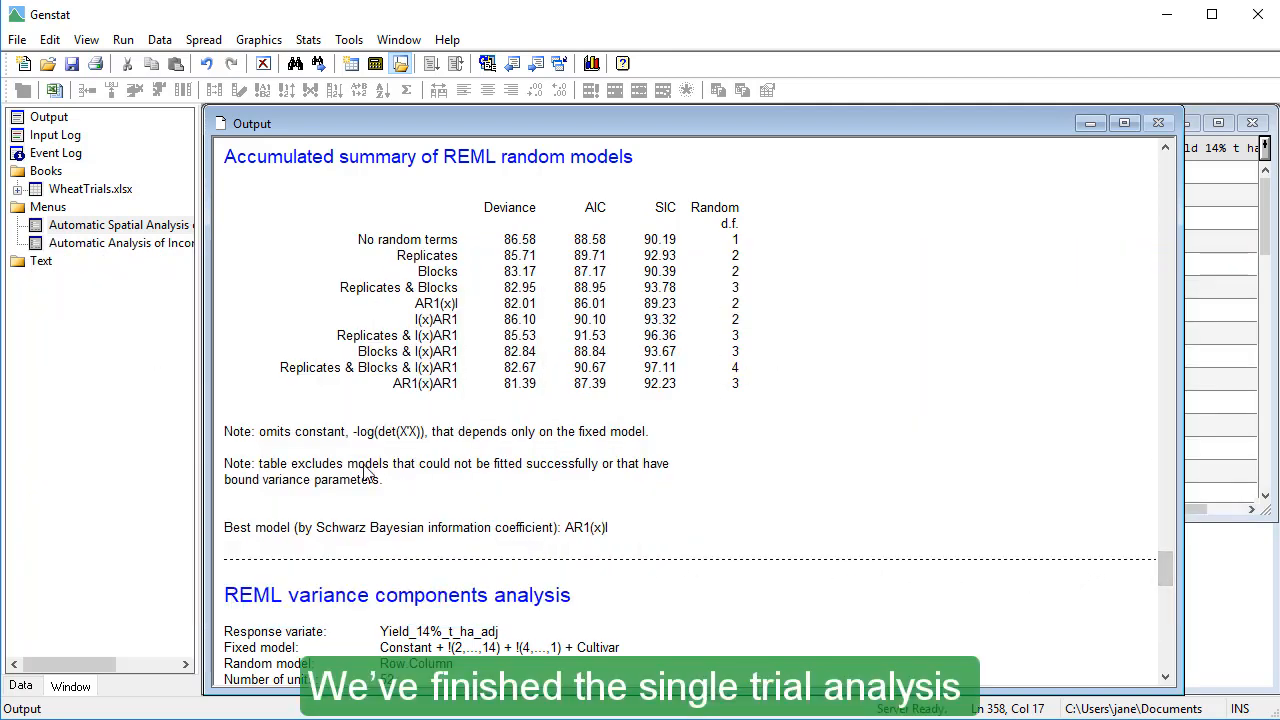
# - Close all open analysis dialogs and the spreadsheet, and delete all current data from the central data pool
pyautogui.rightClick(146, 243)
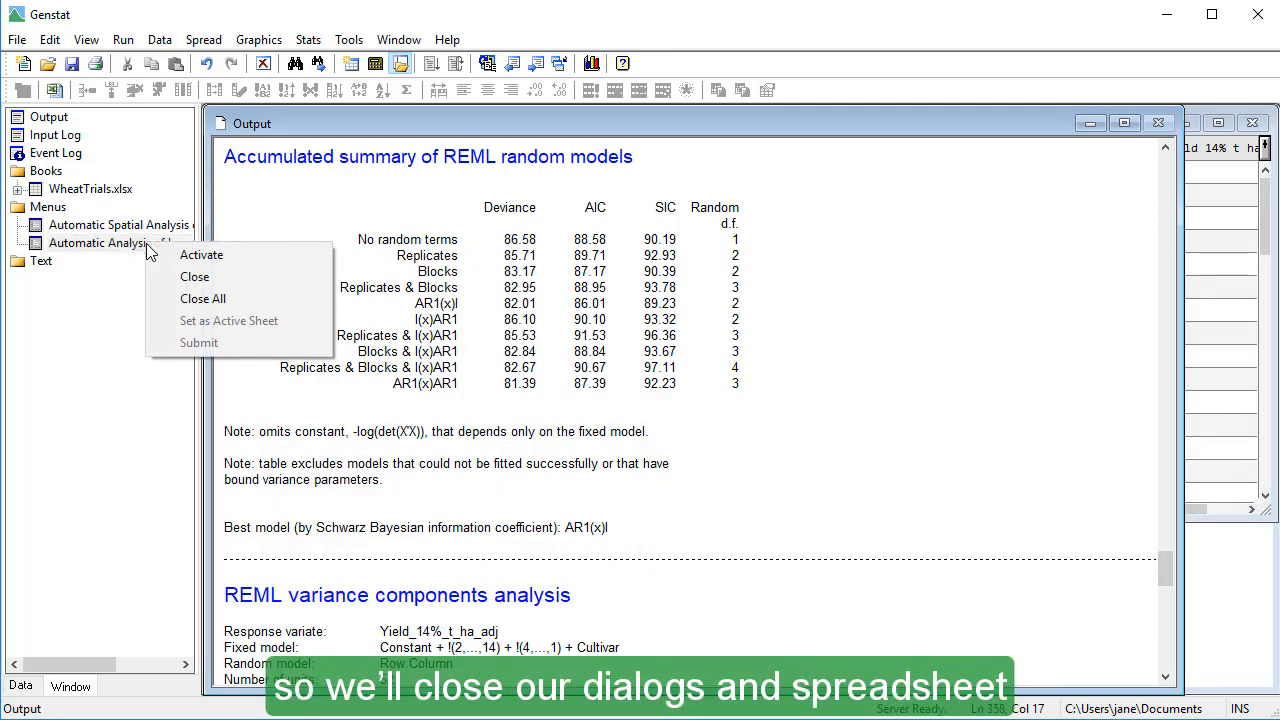
pyautogui.click(186, 300)
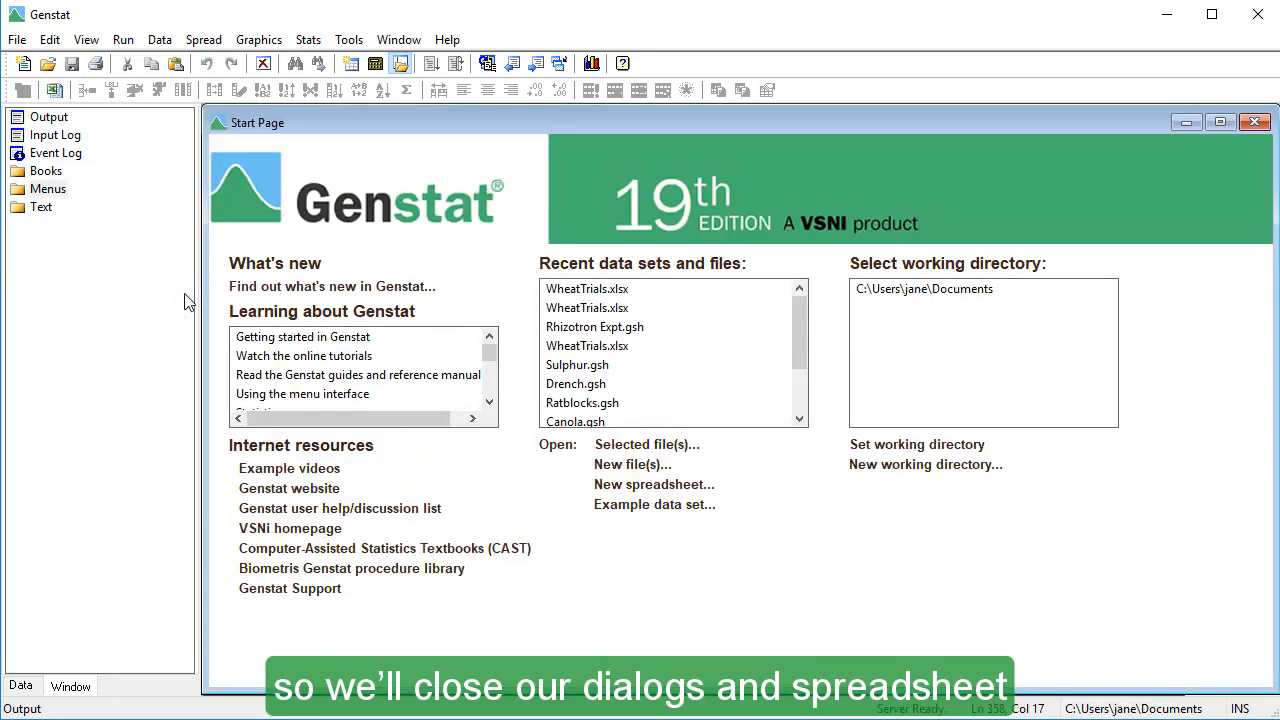
pyautogui.click(160, 40)
pyautogui.click(155, 106)
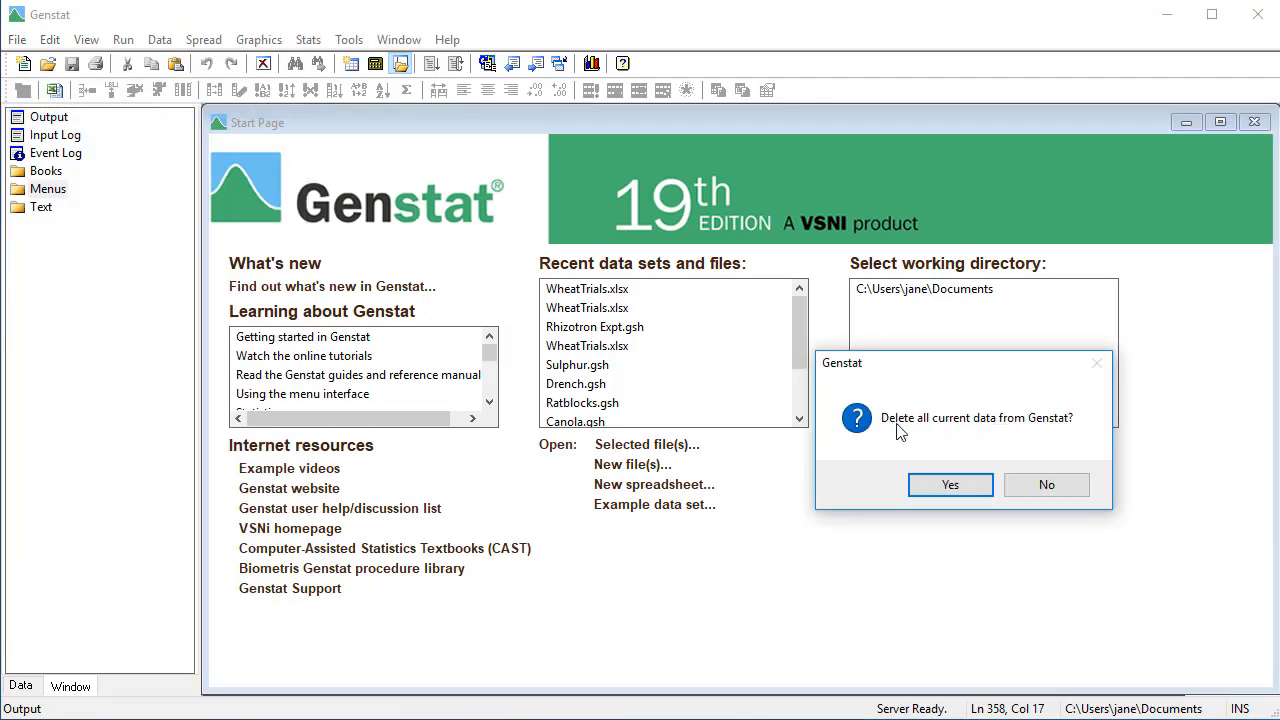
pyautogui.click(938, 484)
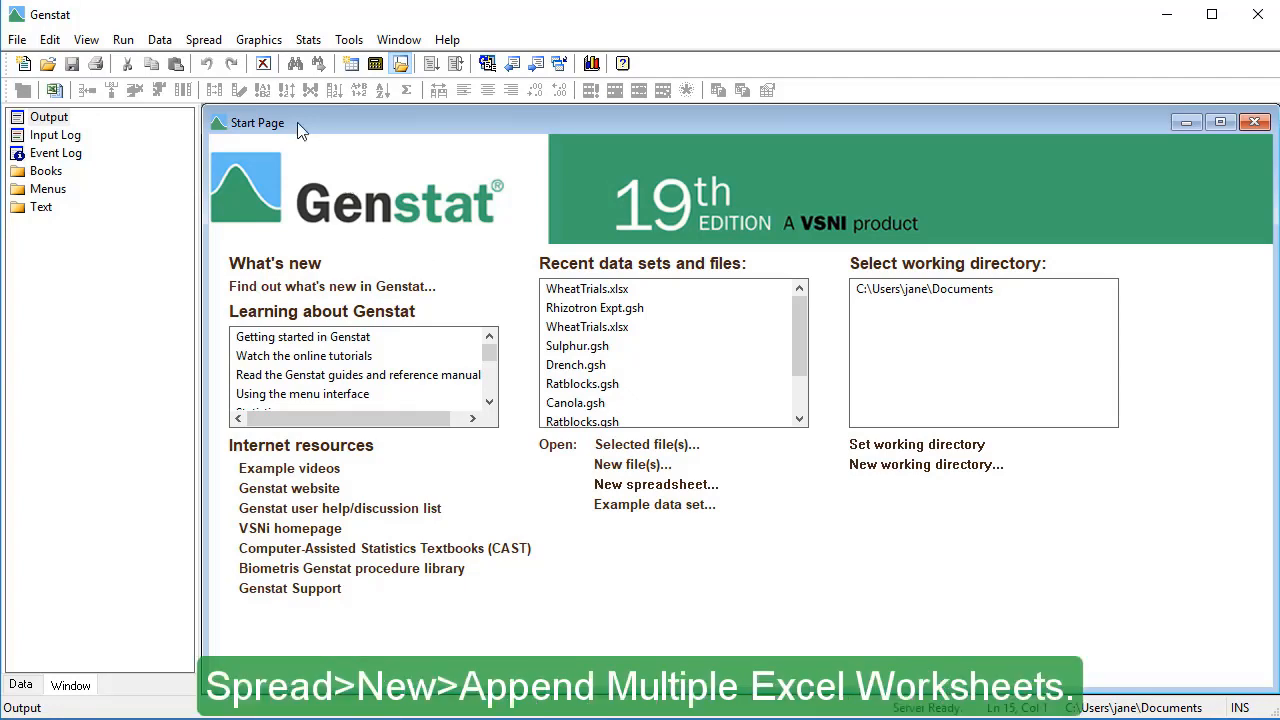
# - Start appending multiple Excel worksheets from WheatTrials.xlsx in the Gen19Ed Data folder under Program Files
pyautogui.click(203, 39)
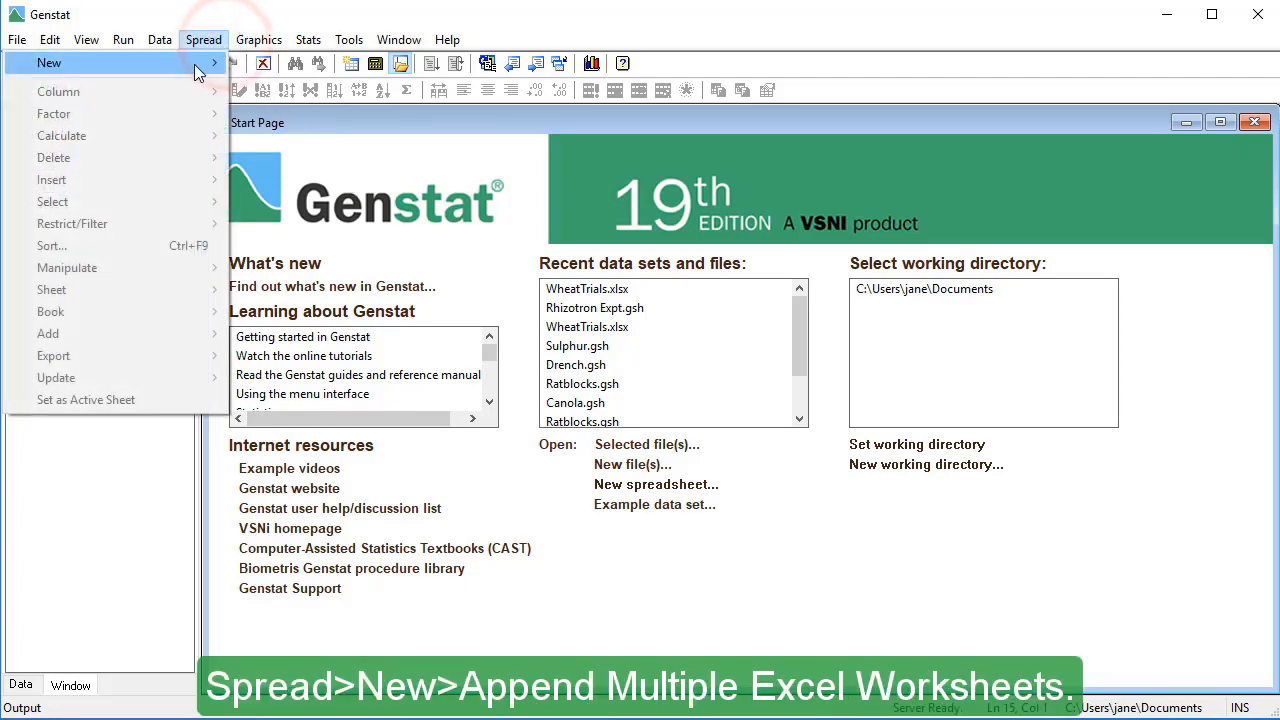
pyautogui.moveTo(196, 68)
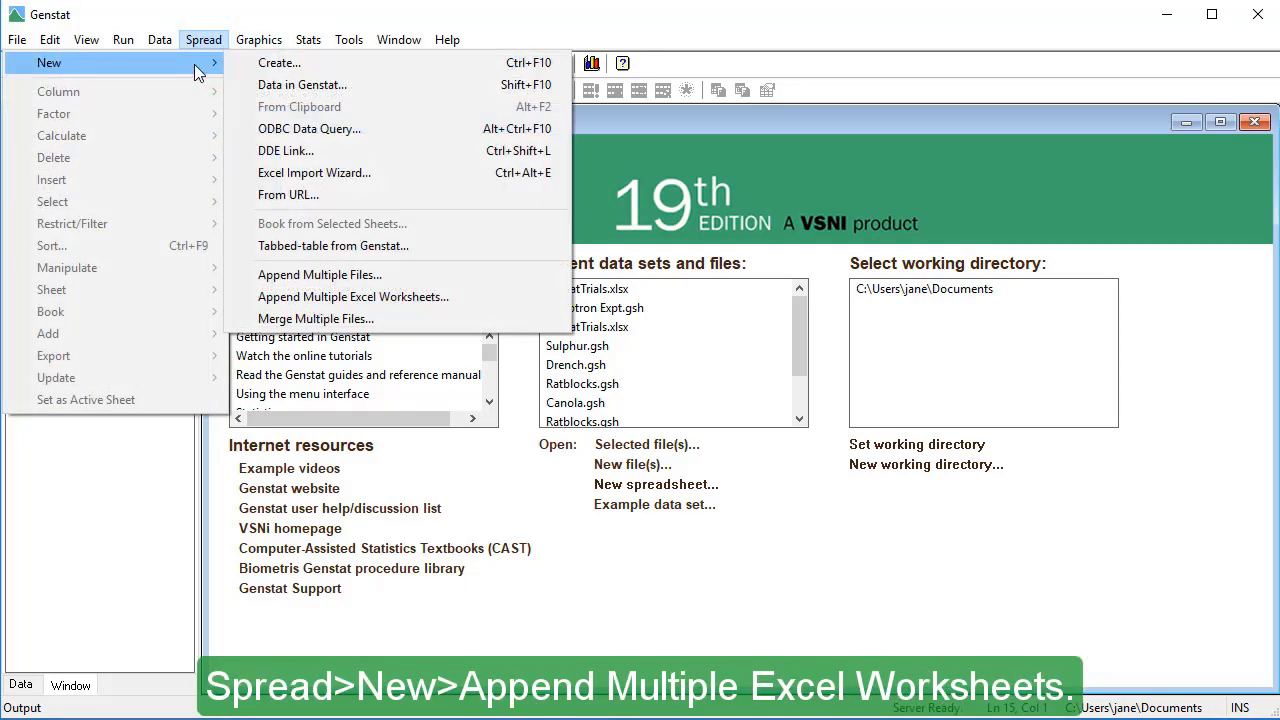
pyautogui.click(483, 297)
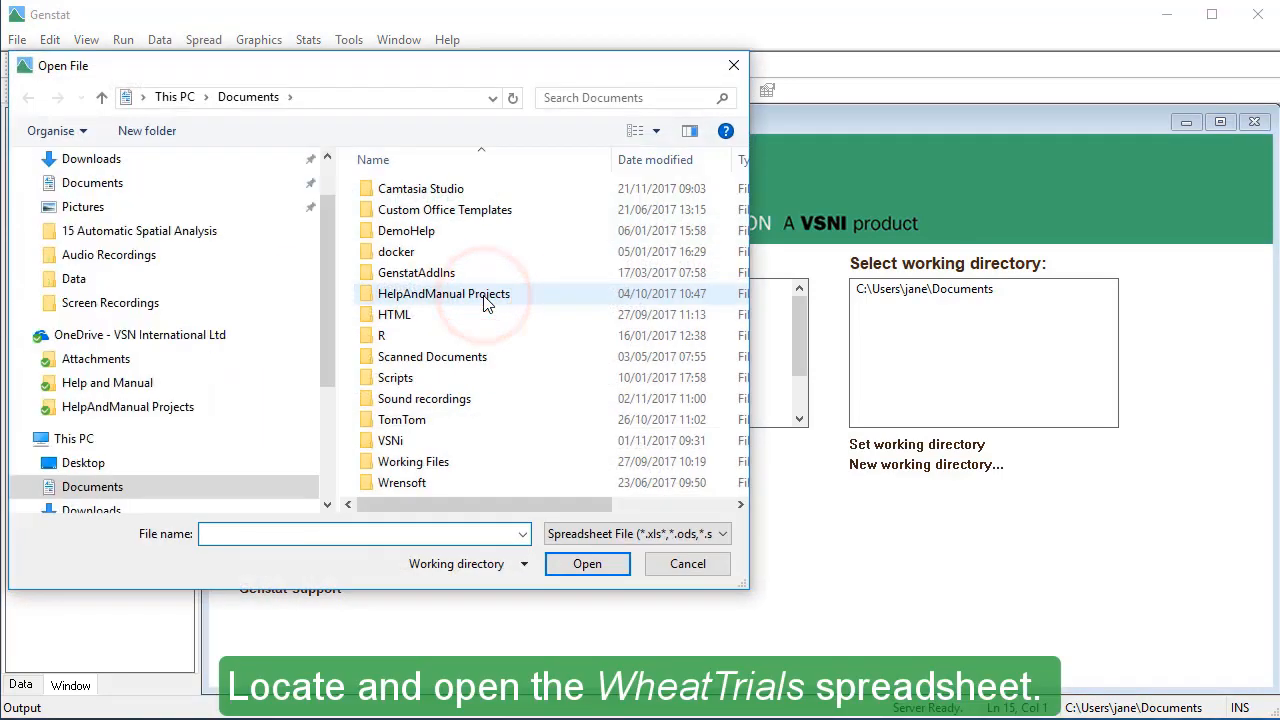
pyautogui.moveTo(323, 235); pyautogui.dragTo(287, 375)
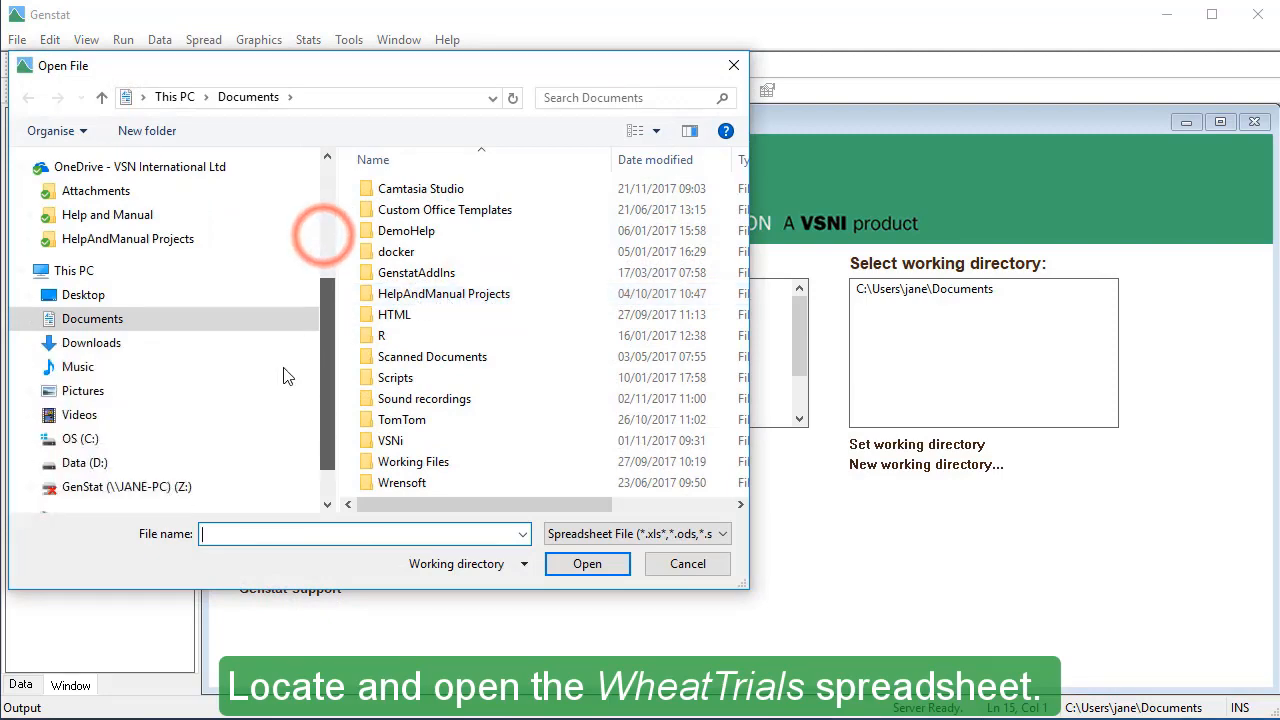
pyautogui.click(110, 438)
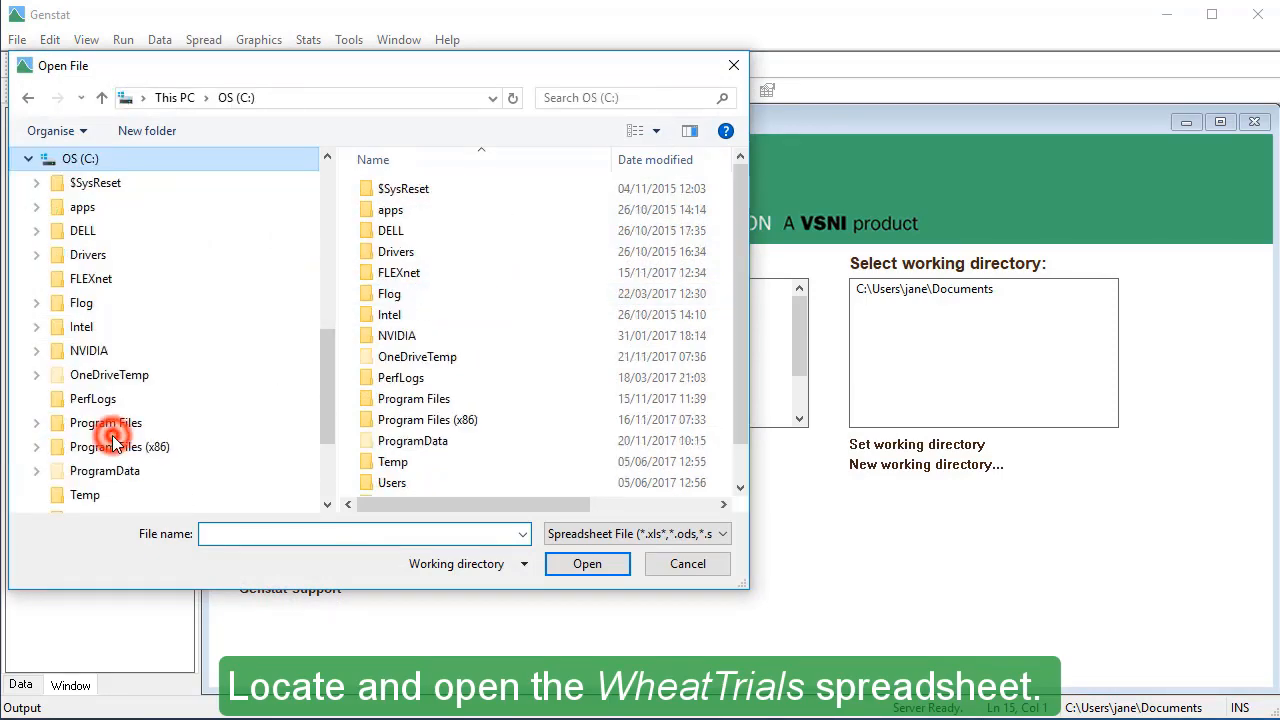
pyautogui.doubleClick(386, 400)
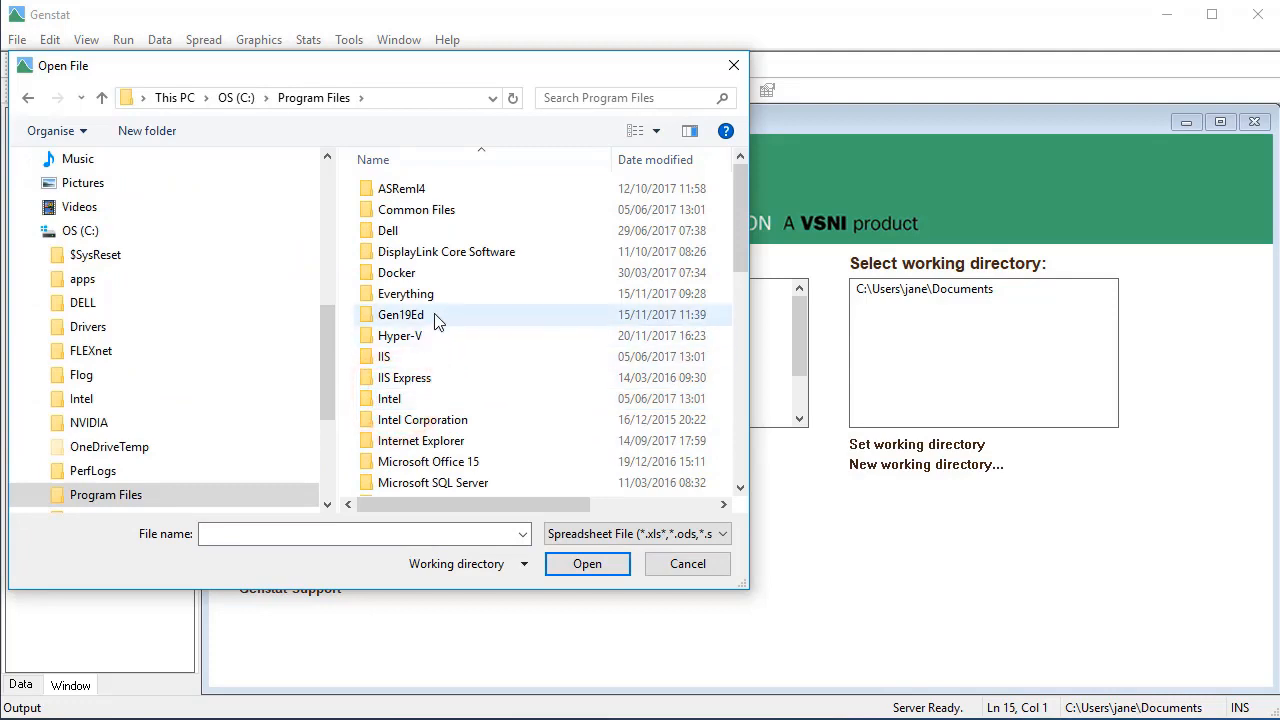
pyautogui.doubleClick(420, 315)
pyautogui.doubleClick(430, 314)
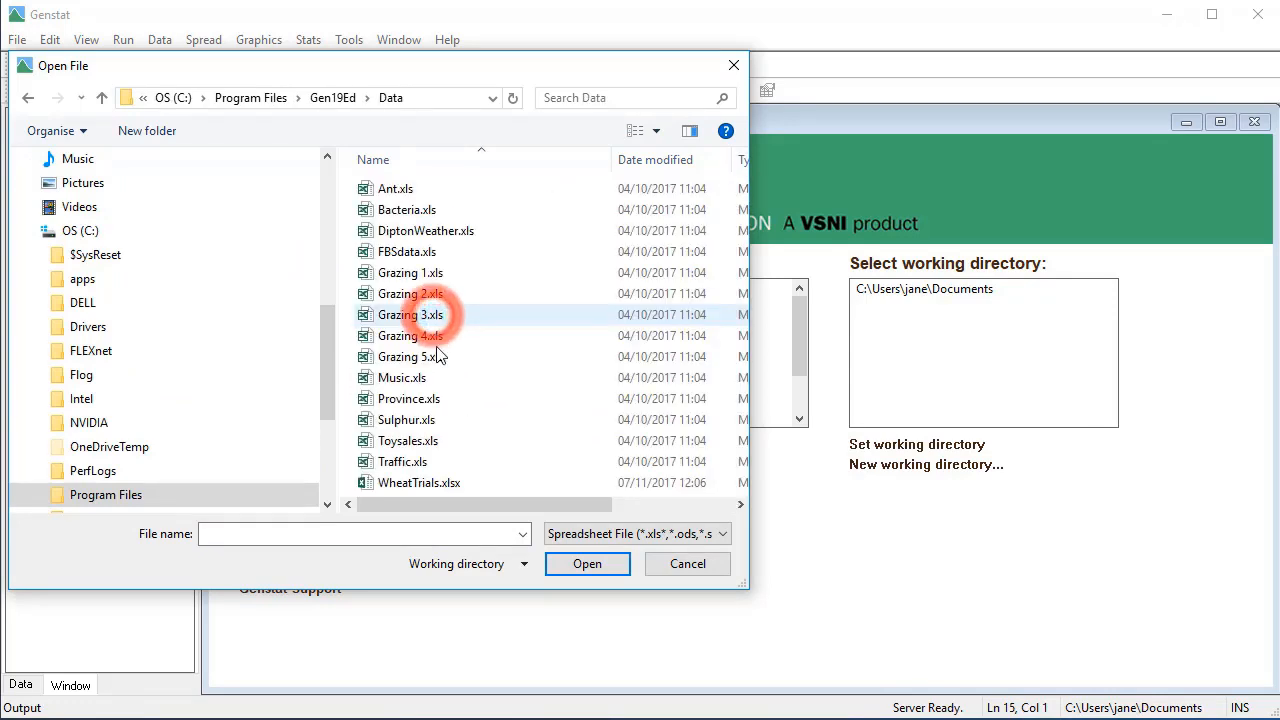
pyautogui.doubleClick(462, 484)
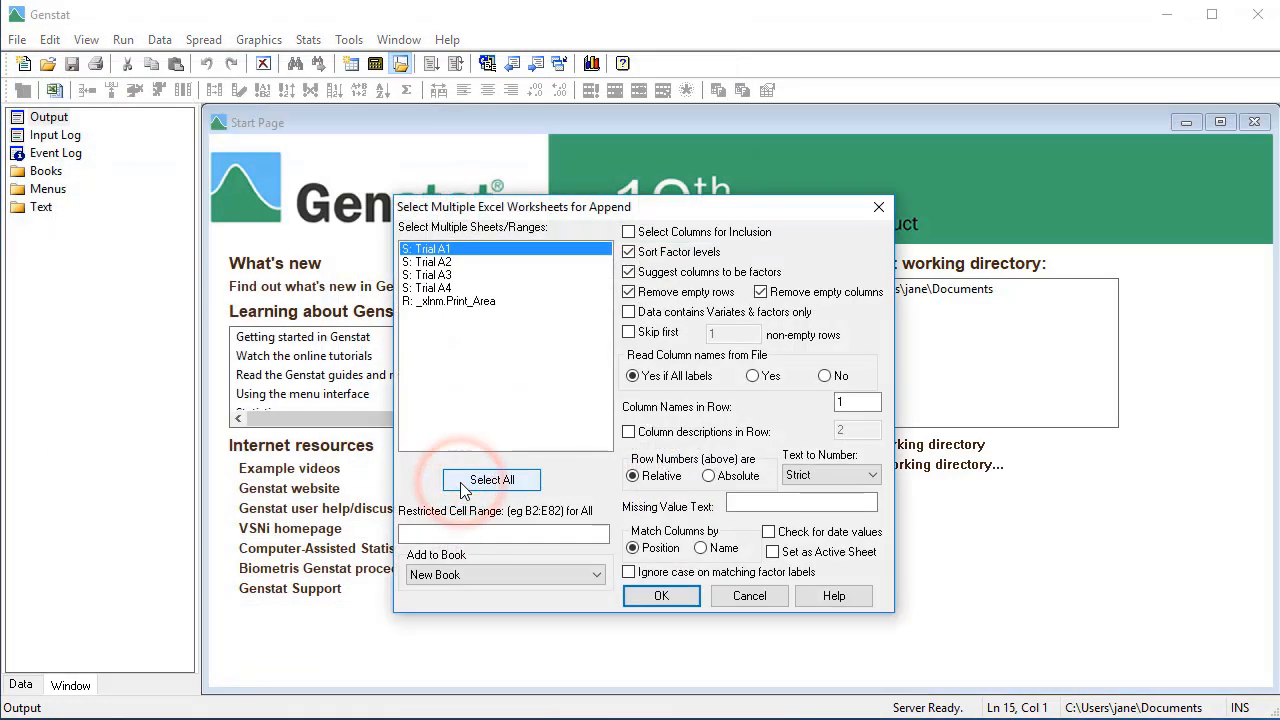
# - Disable suggesting columns as factors and append the sheets Trial A1, Trial A2, Trial A3 and Trial A4 into a new book
pyautogui.click(630, 272)
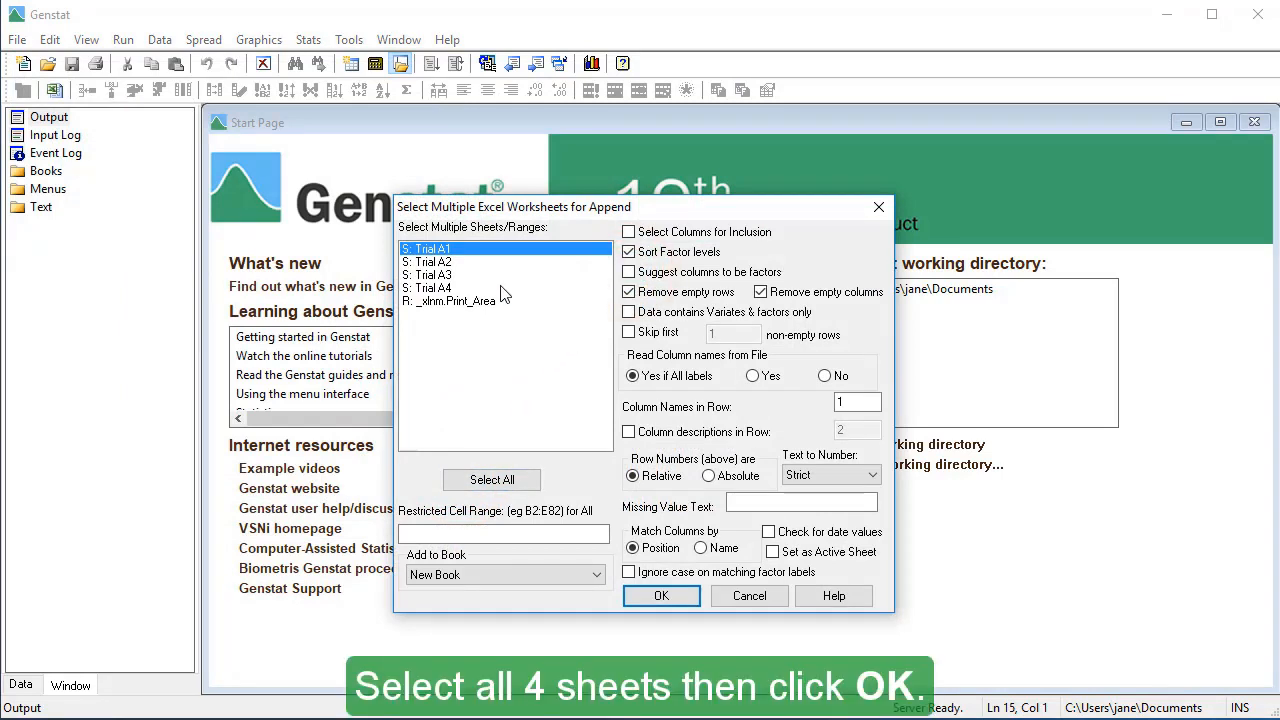
pyautogui.keyDown('shift'); pyautogui.click(438, 290); pyautogui.keyUp('shift')
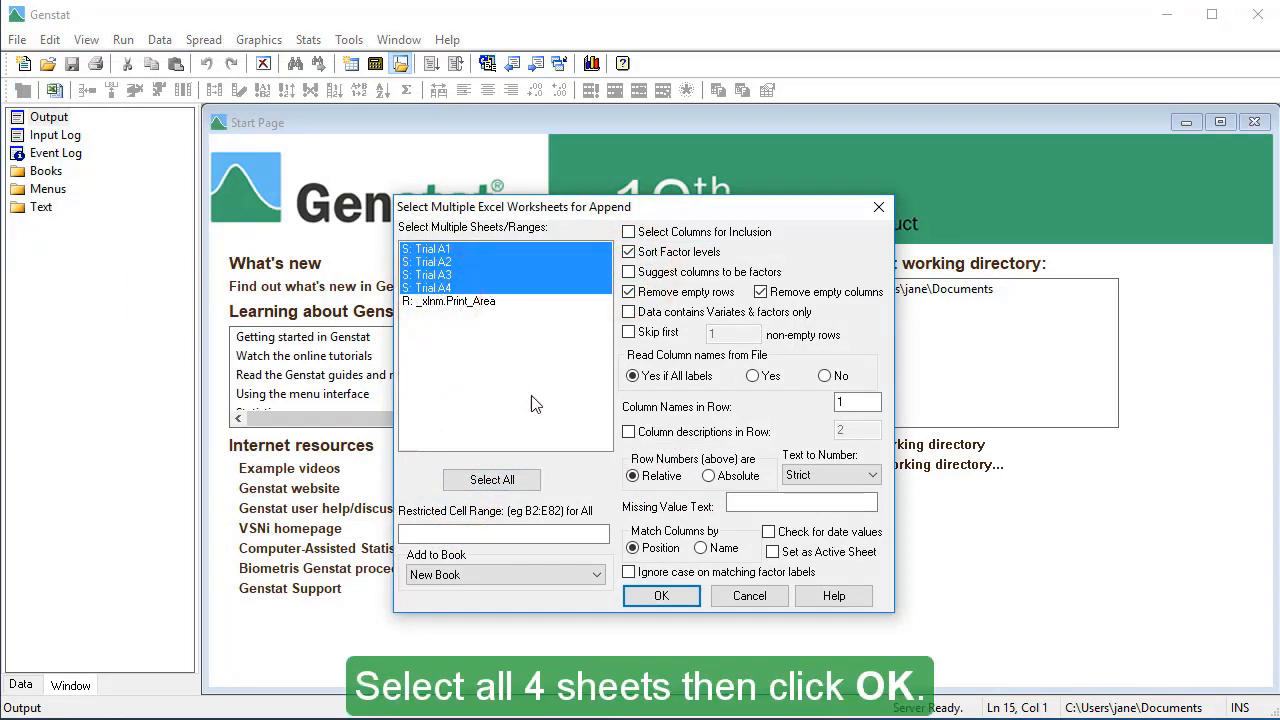
pyautogui.click(663, 597)
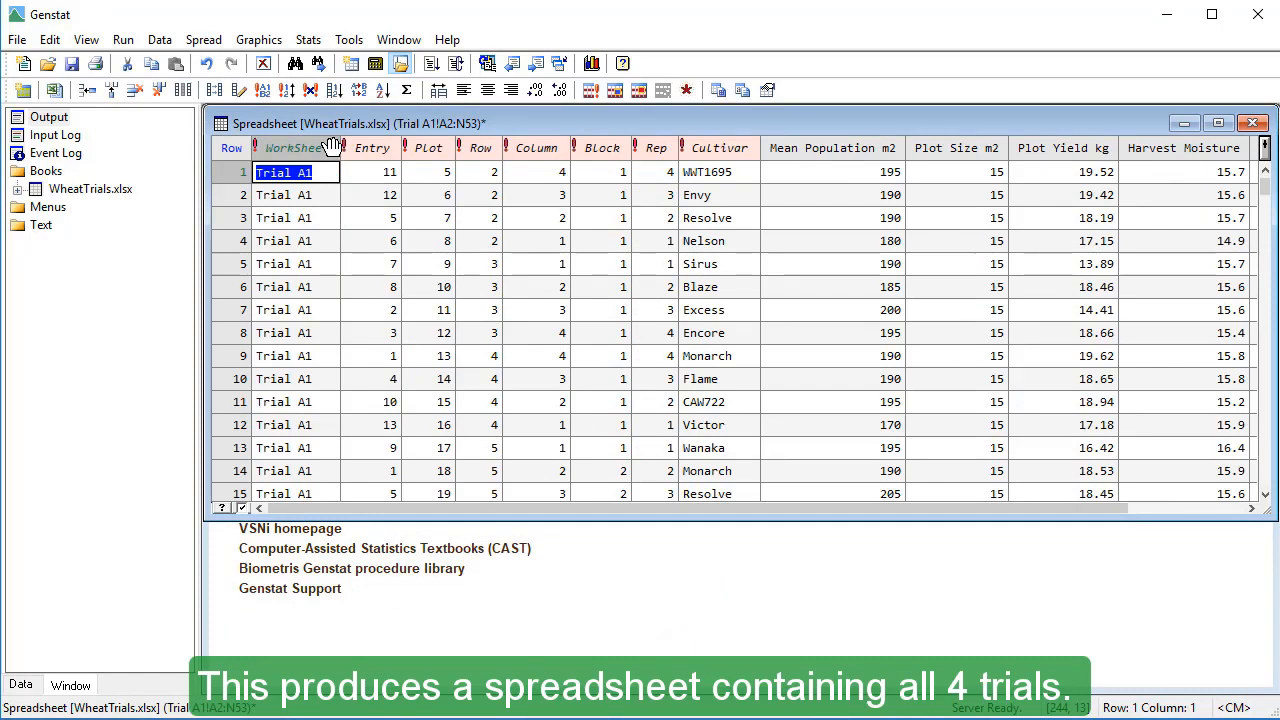
# - Rename the WorkSheet column of the combined spreadsheet as Trial
pyautogui.moveTo(332, 146)
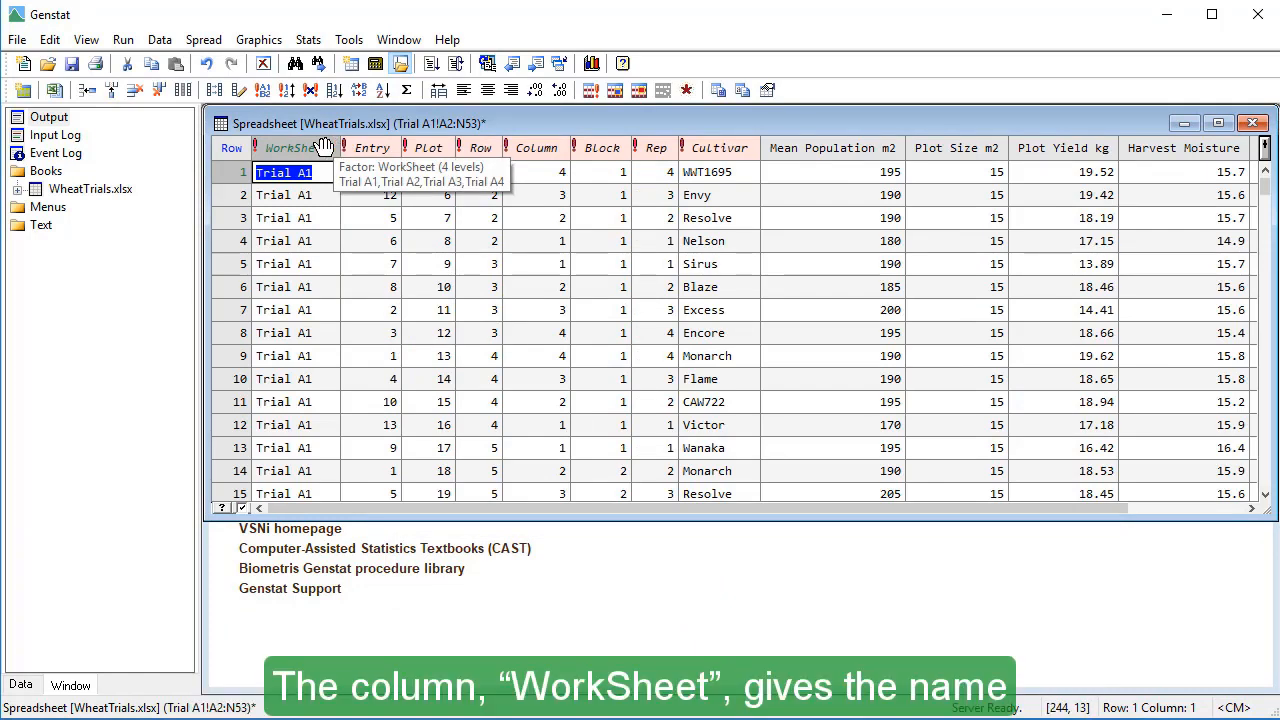
pyautogui.doubleClick(323, 147)
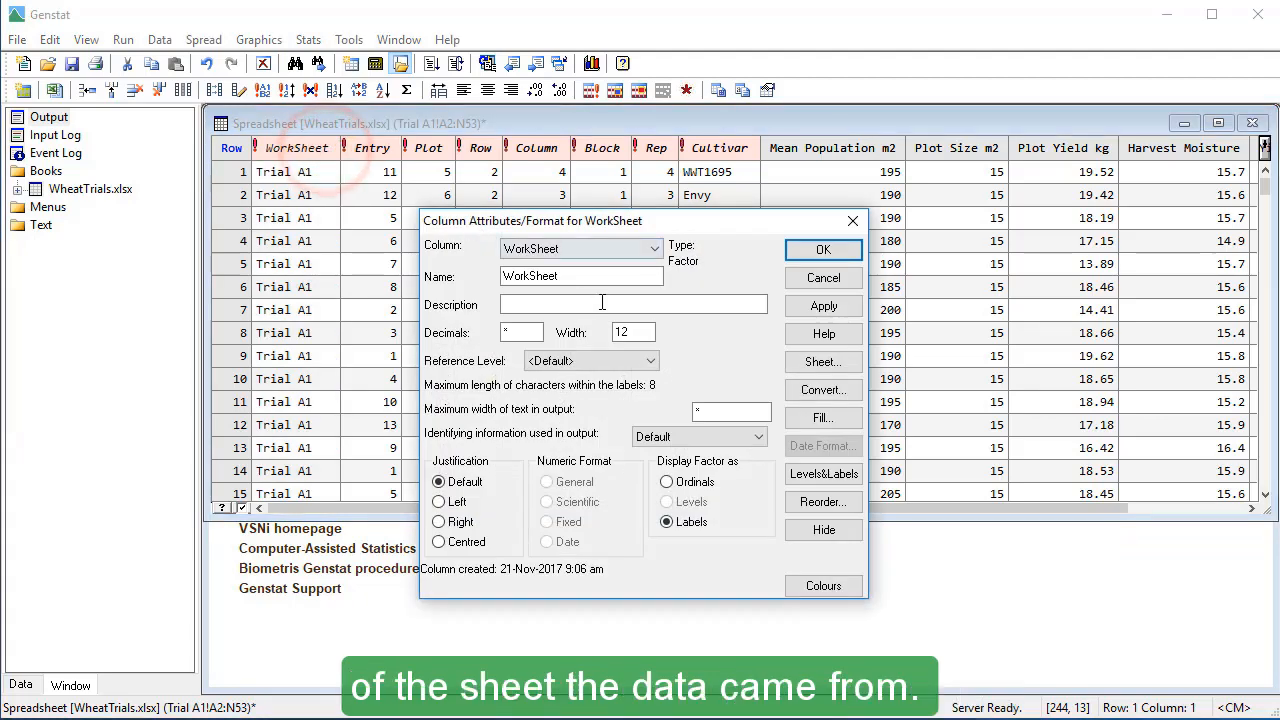
pyautogui.doubleClick(575, 277)
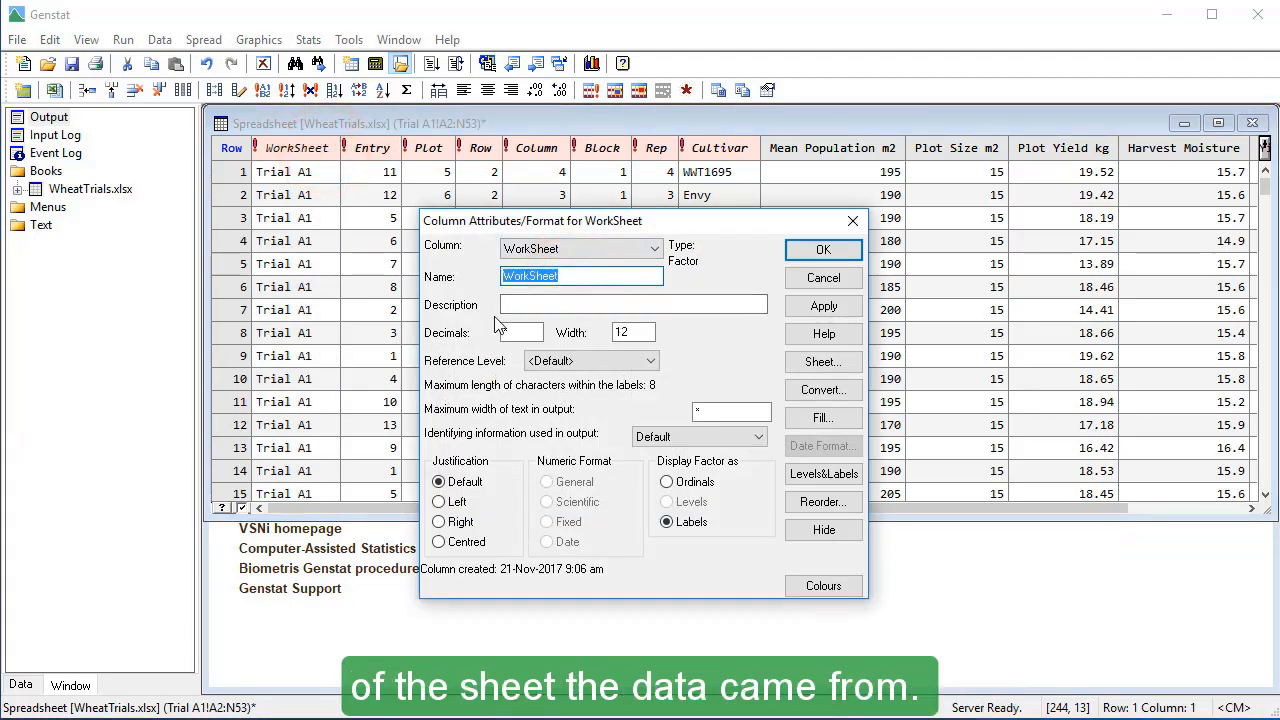
pyautogui.write('Trial')
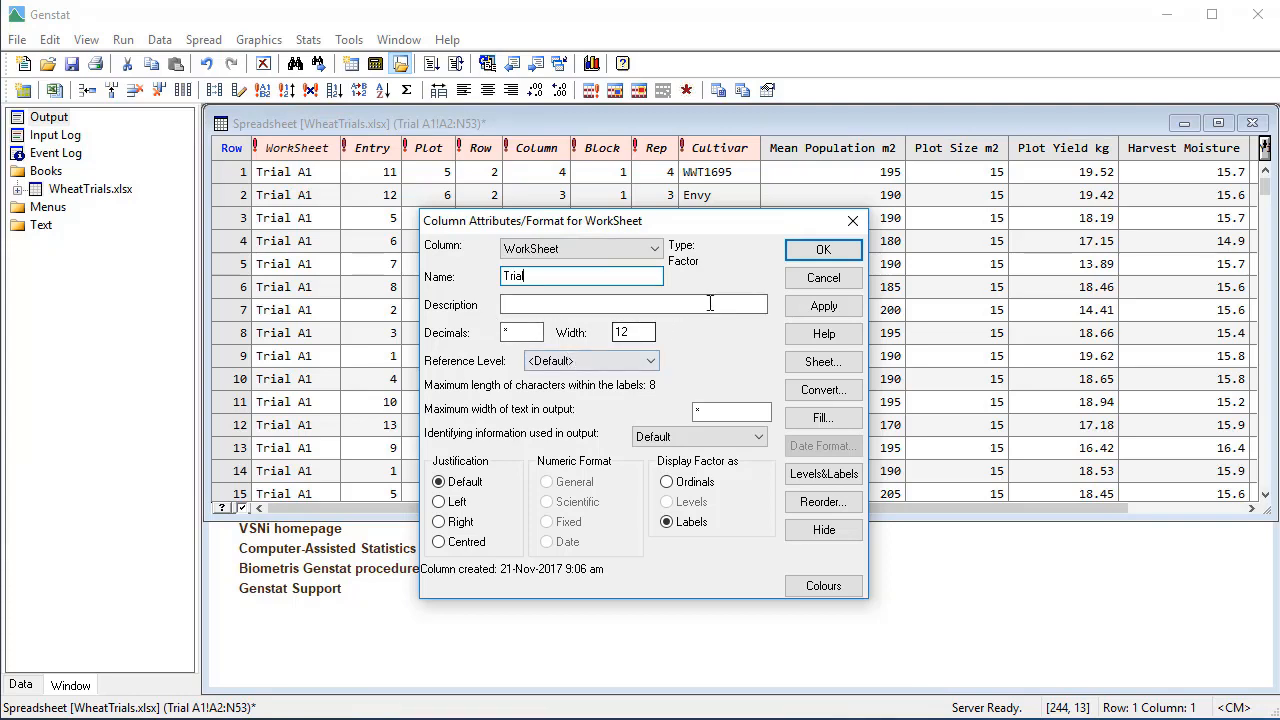
pyautogui.click(796, 253)
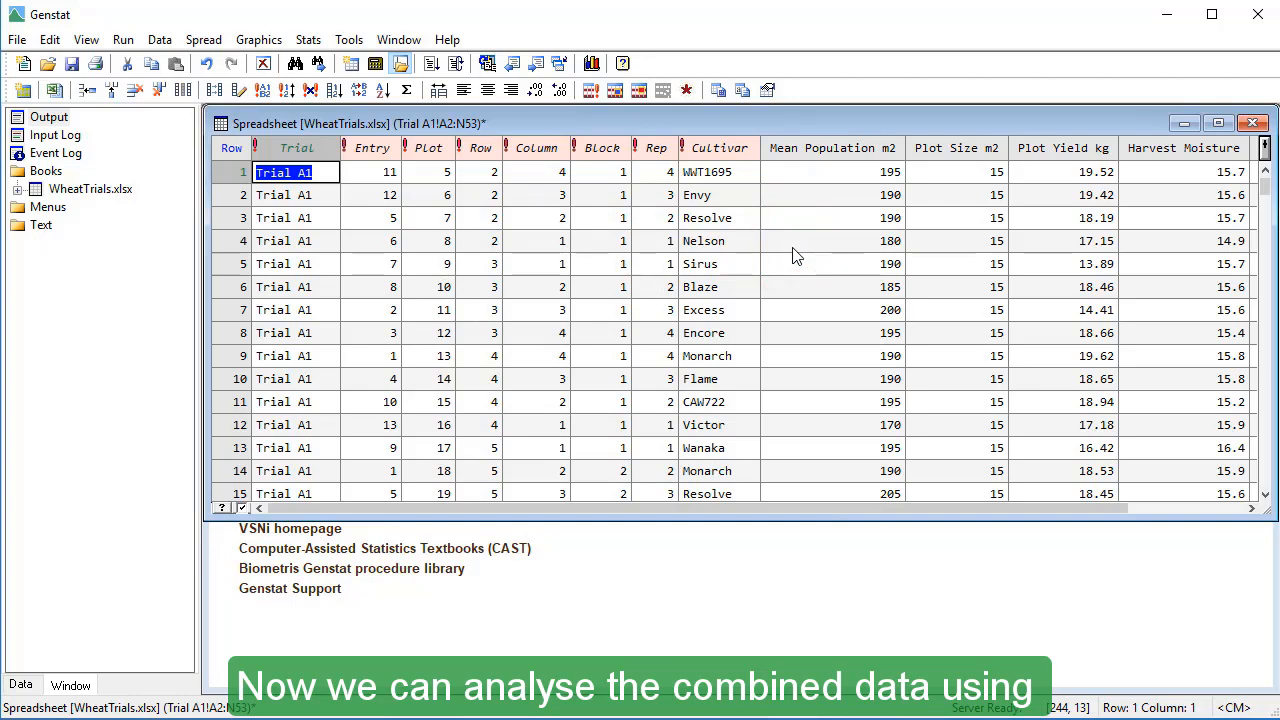
# - Set up an Automatic Meta Analysis of Trials with y-variate Yield_14%_t_ha_adj, experiments Trial, replicate factor Rep and block factor Block
pyautogui.click(308, 39)
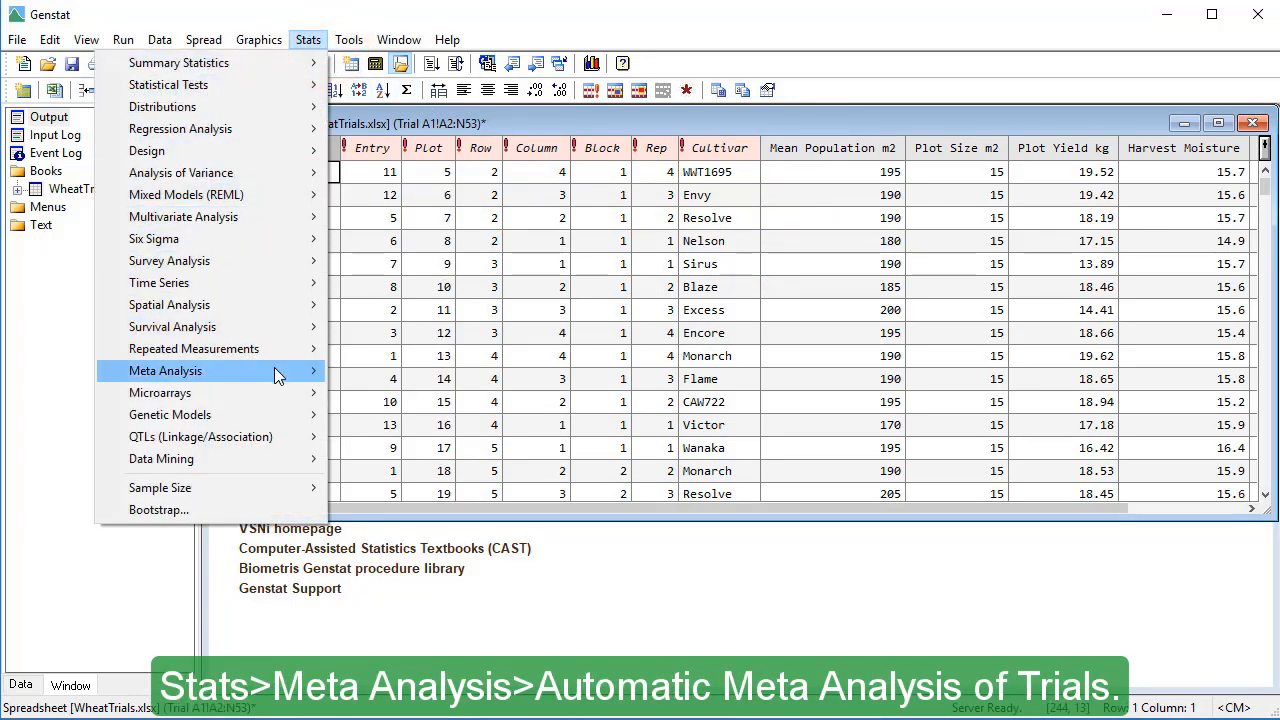
pyautogui.moveTo(274, 368)
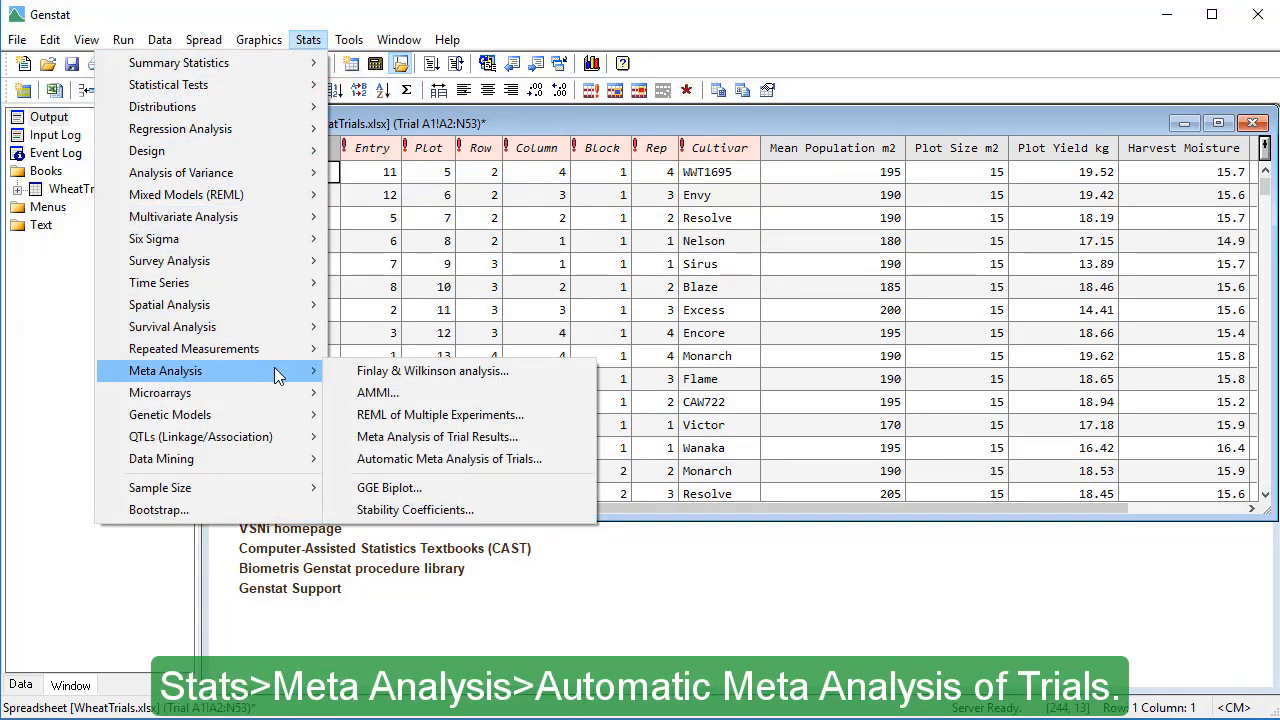
pyautogui.click(553, 459)
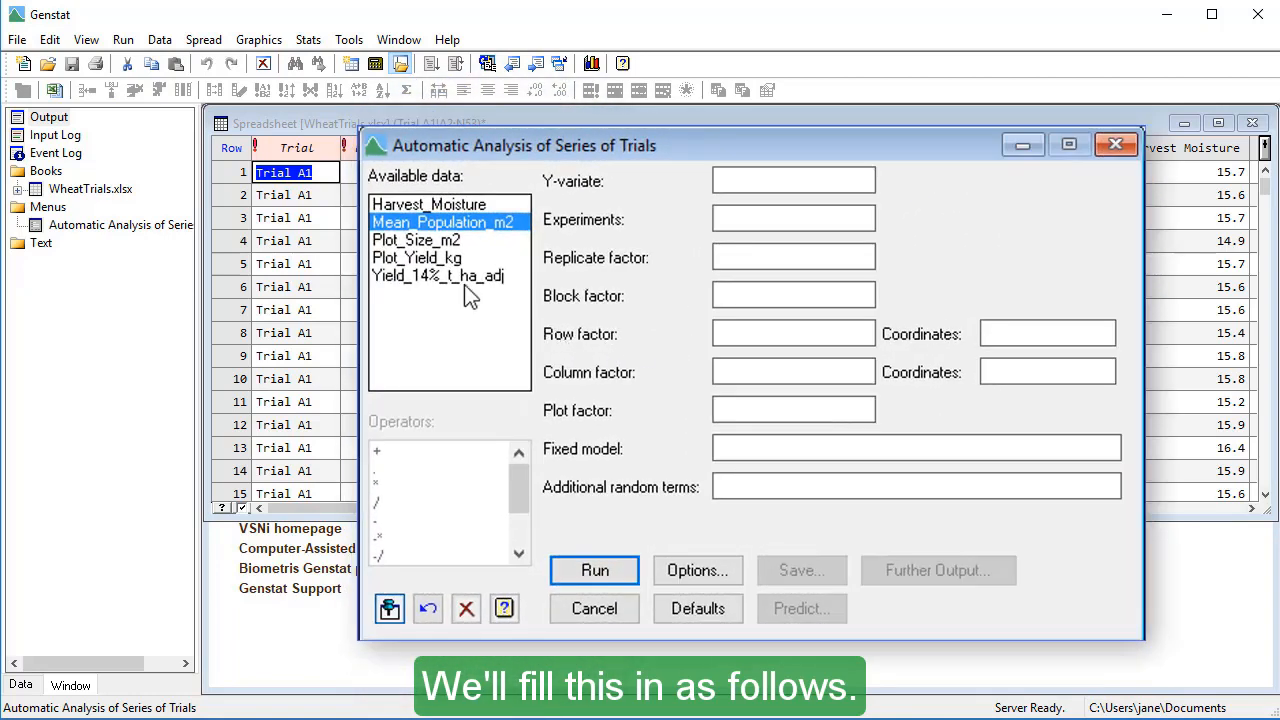
pyautogui.doubleClick(464, 284)
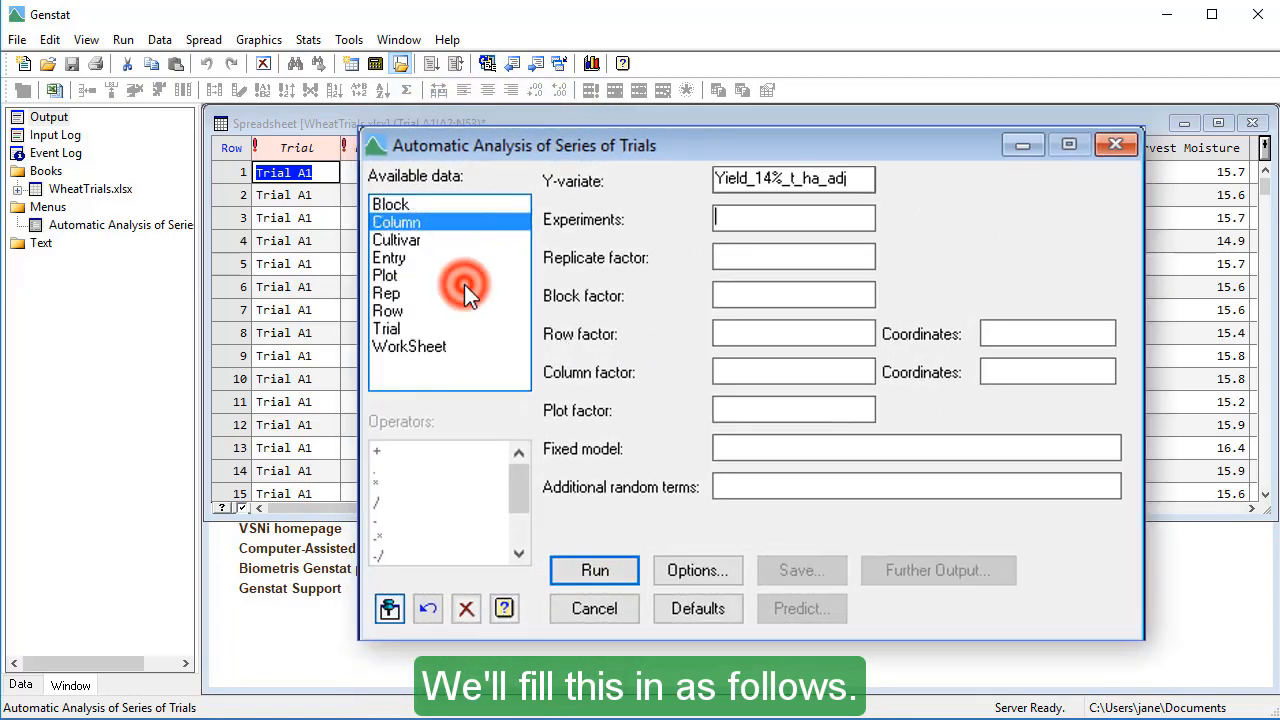
pyautogui.doubleClick(395, 328)
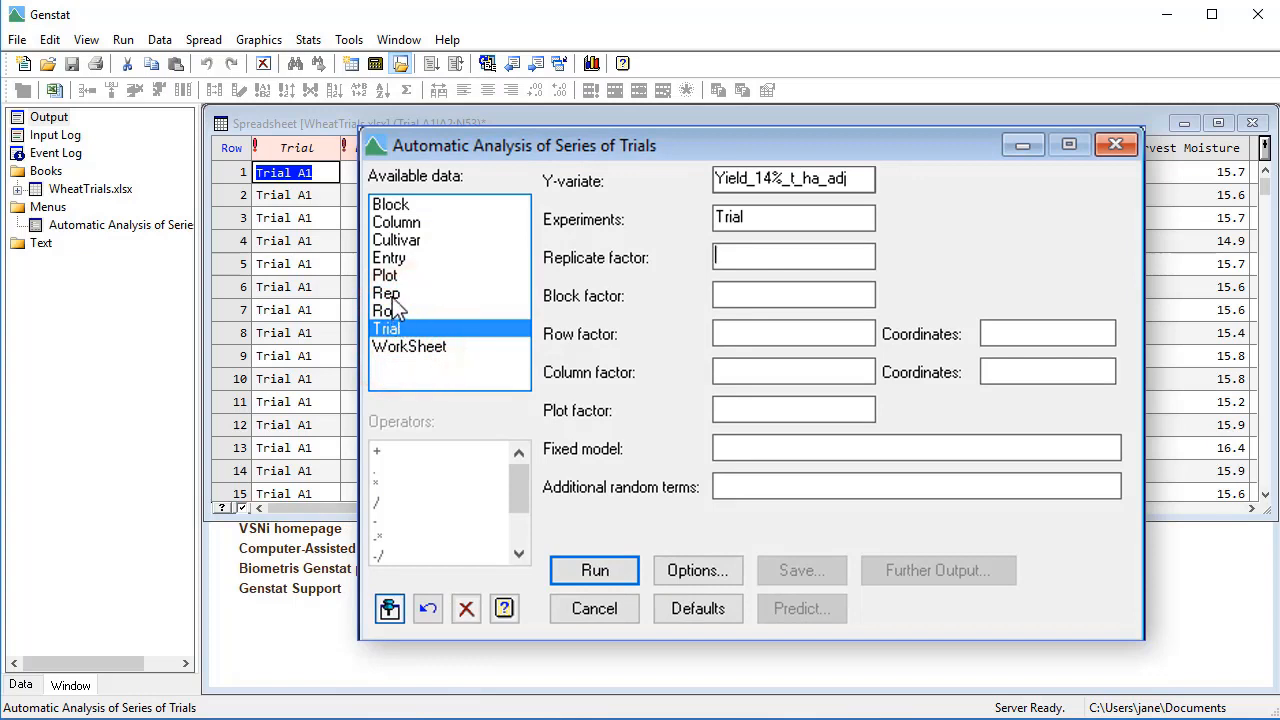
pyautogui.doubleClick(392, 293)
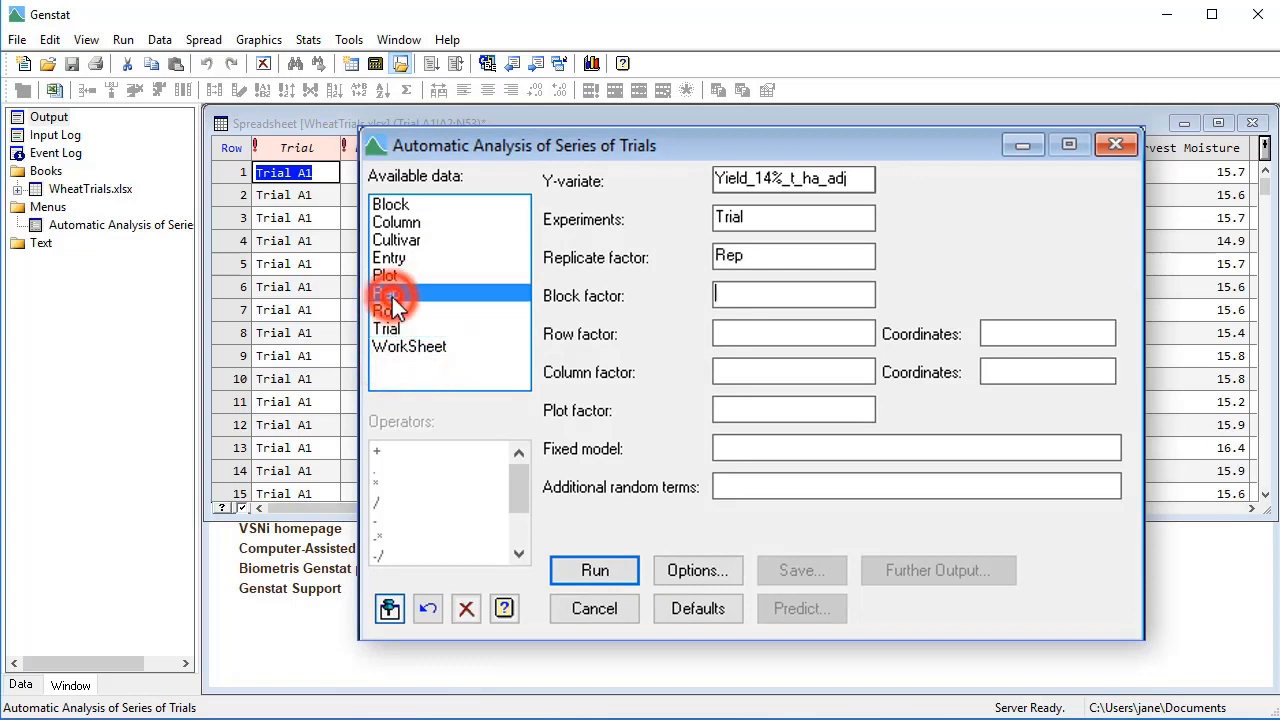
pyautogui.doubleClick(393, 203)
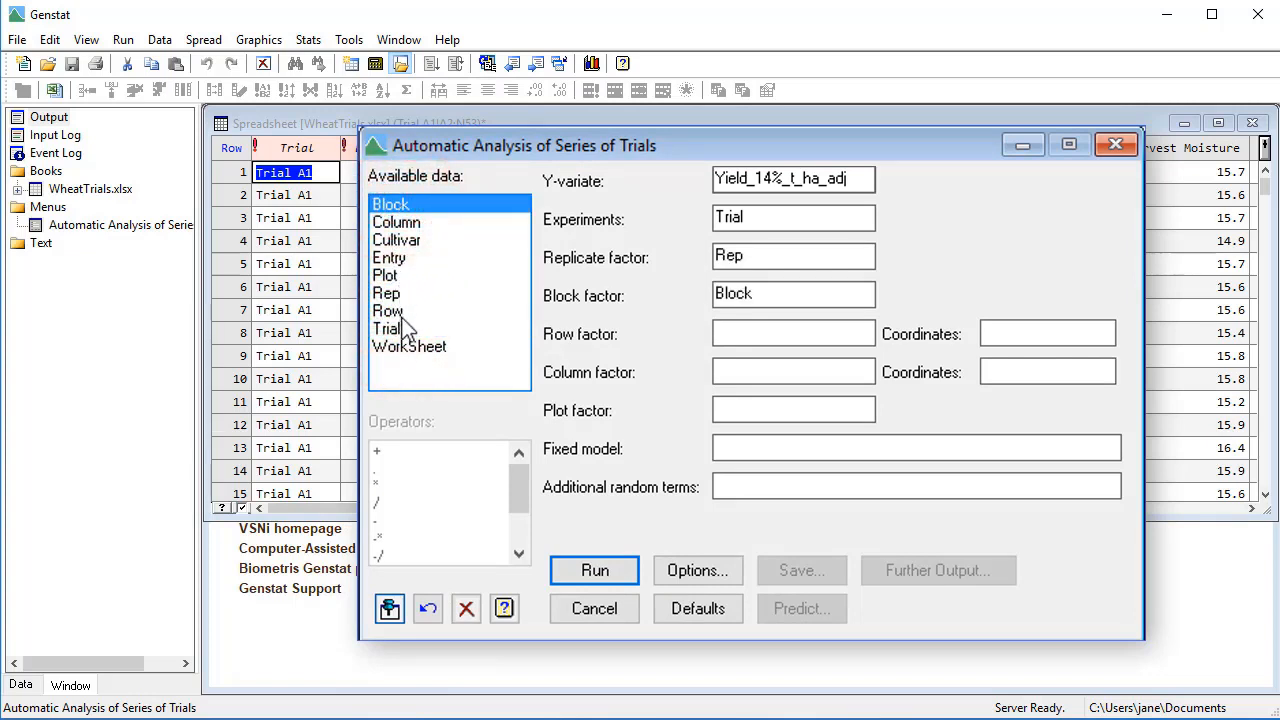
# - Set the row factor to Row, column factor to Column, plot factor to Plot and fixed model to Cultivar
pyautogui.doubleClick(401, 315)
pyautogui.doubleClick(400, 222)
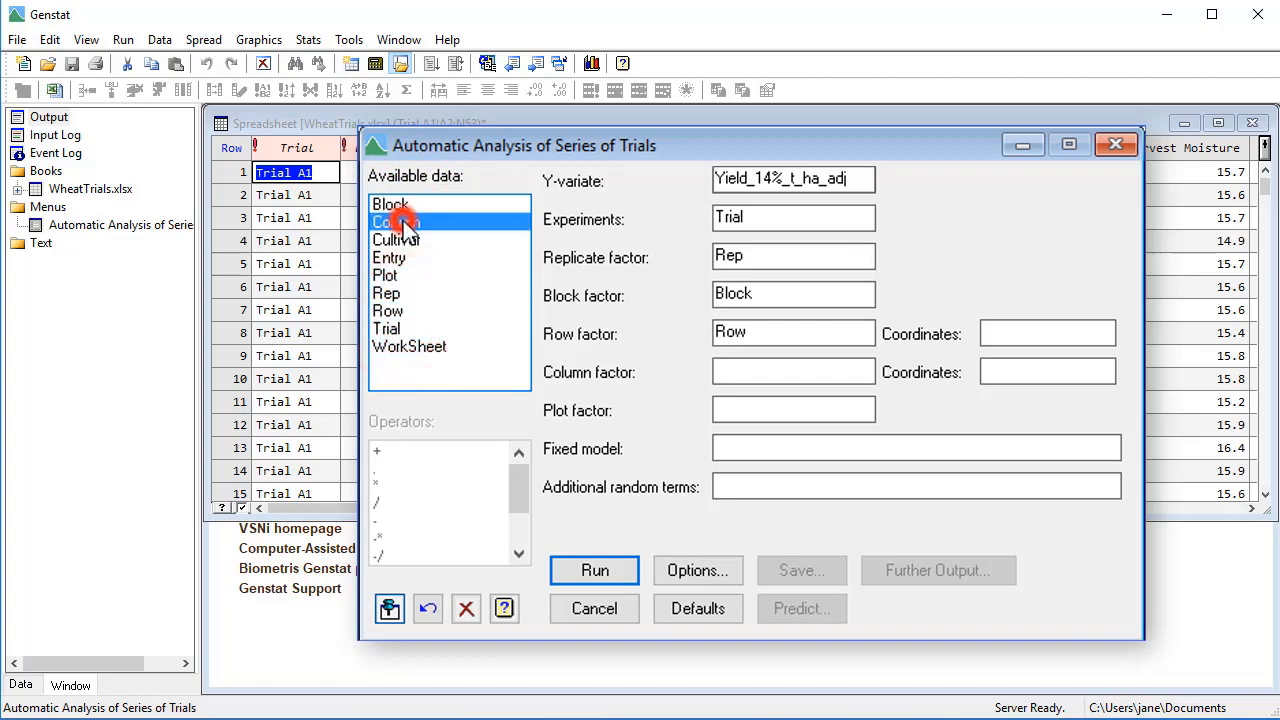
pyautogui.doubleClick(392, 276)
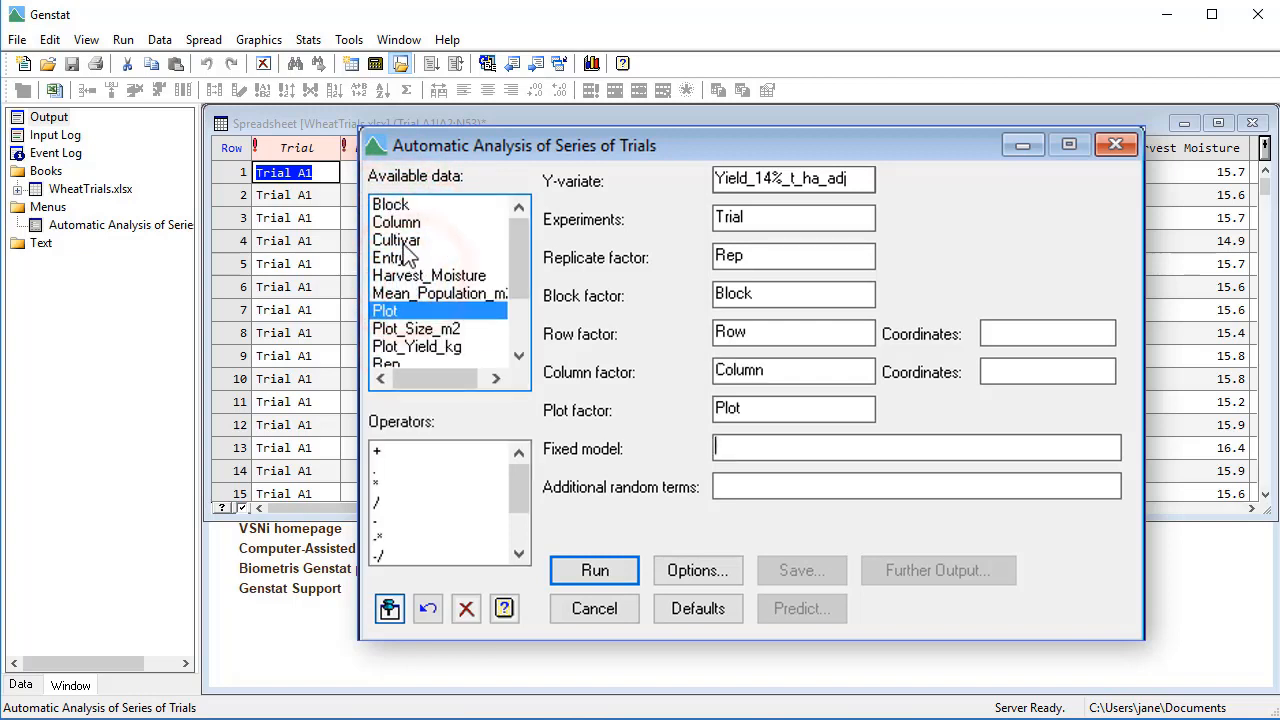
pyautogui.doubleClick(400, 240)
# - Use Row as the row coordinates and Column as the column coordinates of the series-of-trials analysis
pyautogui.click(998, 336)
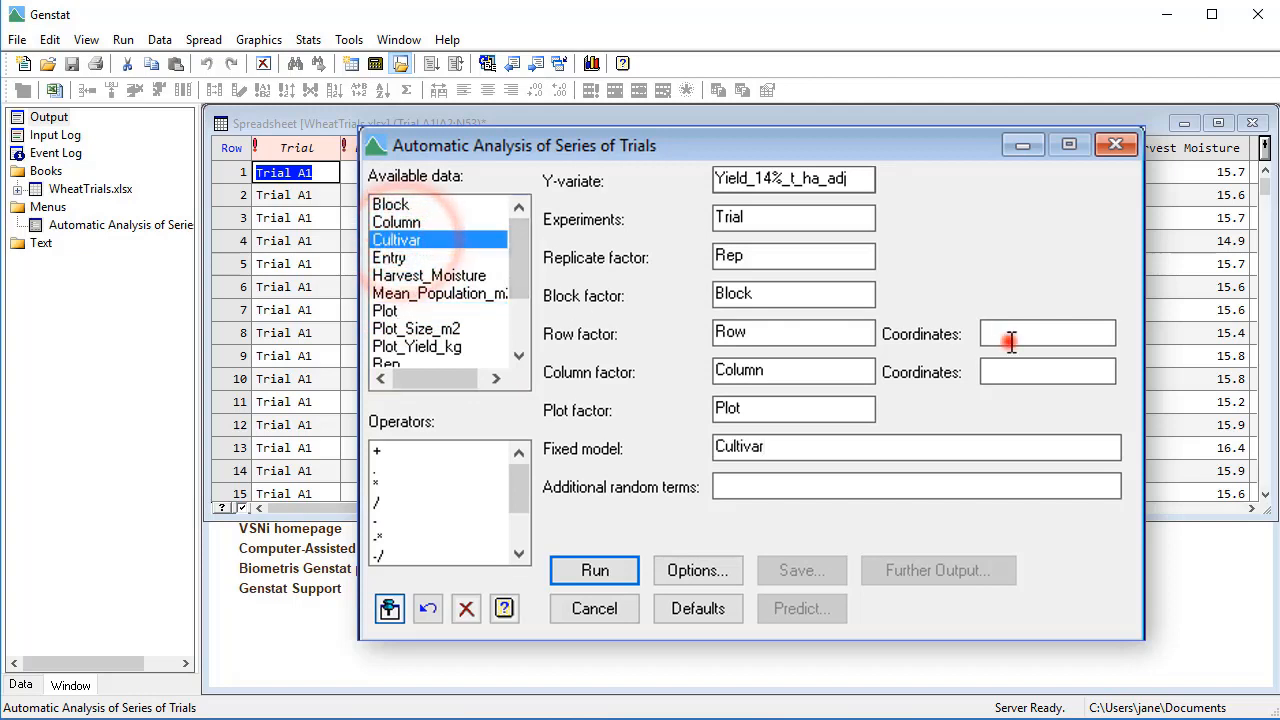
pyautogui.click(528, 289)
pyautogui.doubleClick(390, 294)
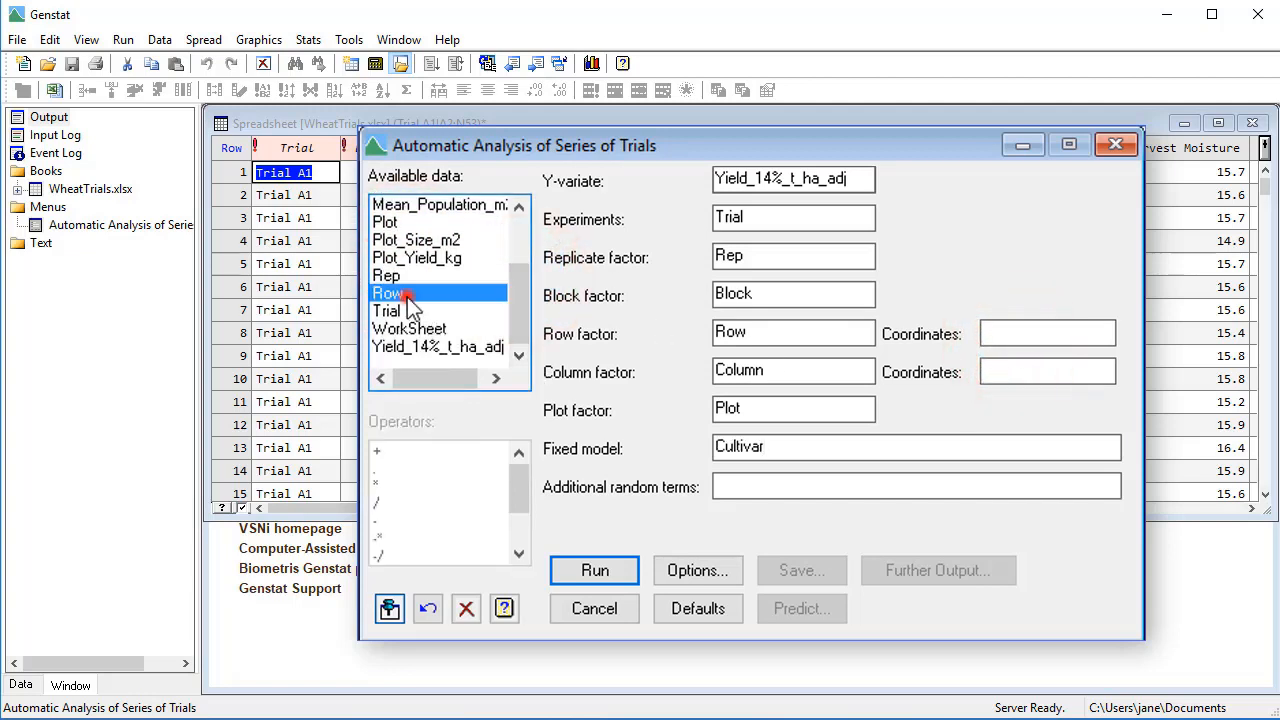
pyautogui.moveTo(518, 288); pyautogui.dragTo(511, 265)
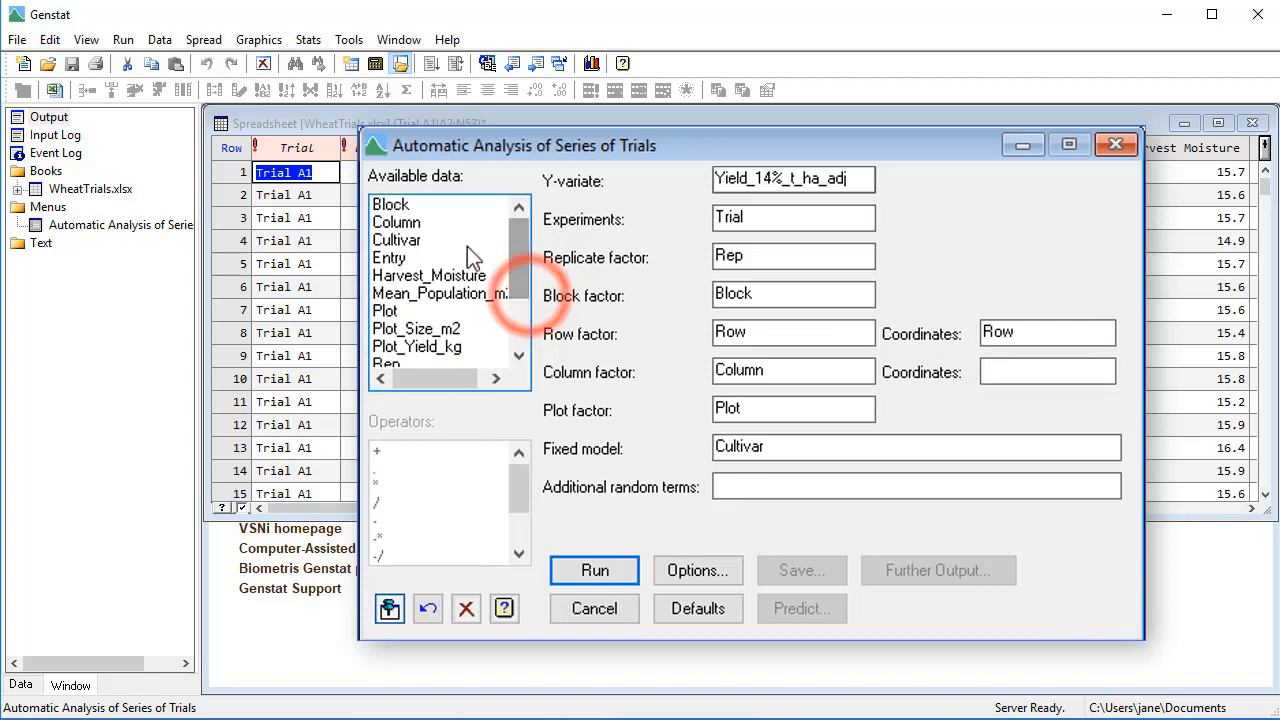
pyautogui.doubleClick(405, 222)
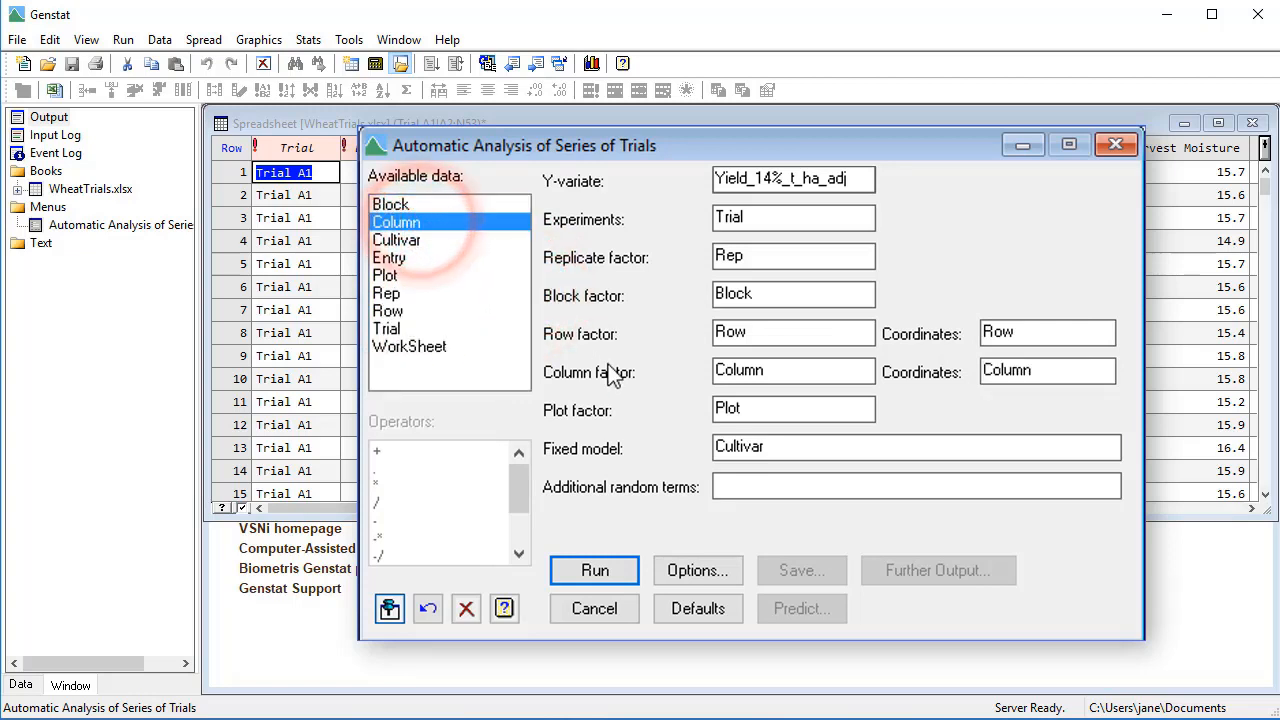
# - Add candidate models and residual checks to the analysis output and set the model selection strategy to Best possible random model
pyautogui.click(724, 576)
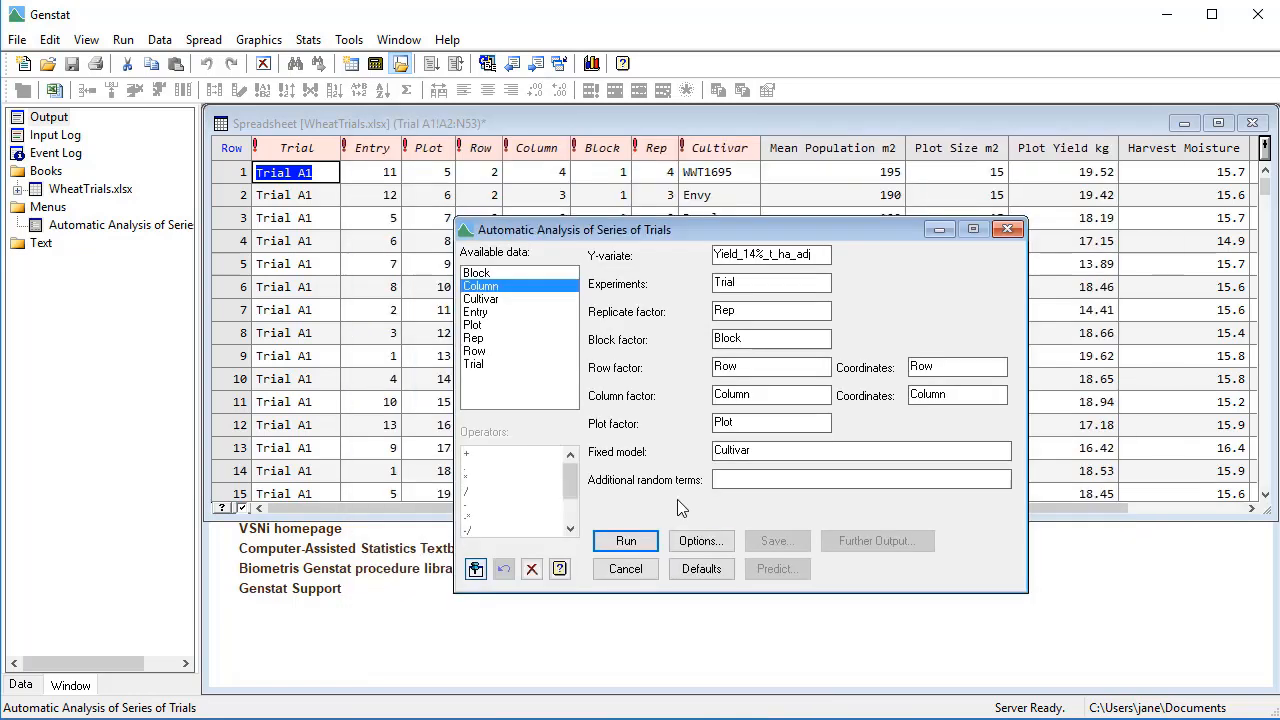
pyautogui.click(705, 547)
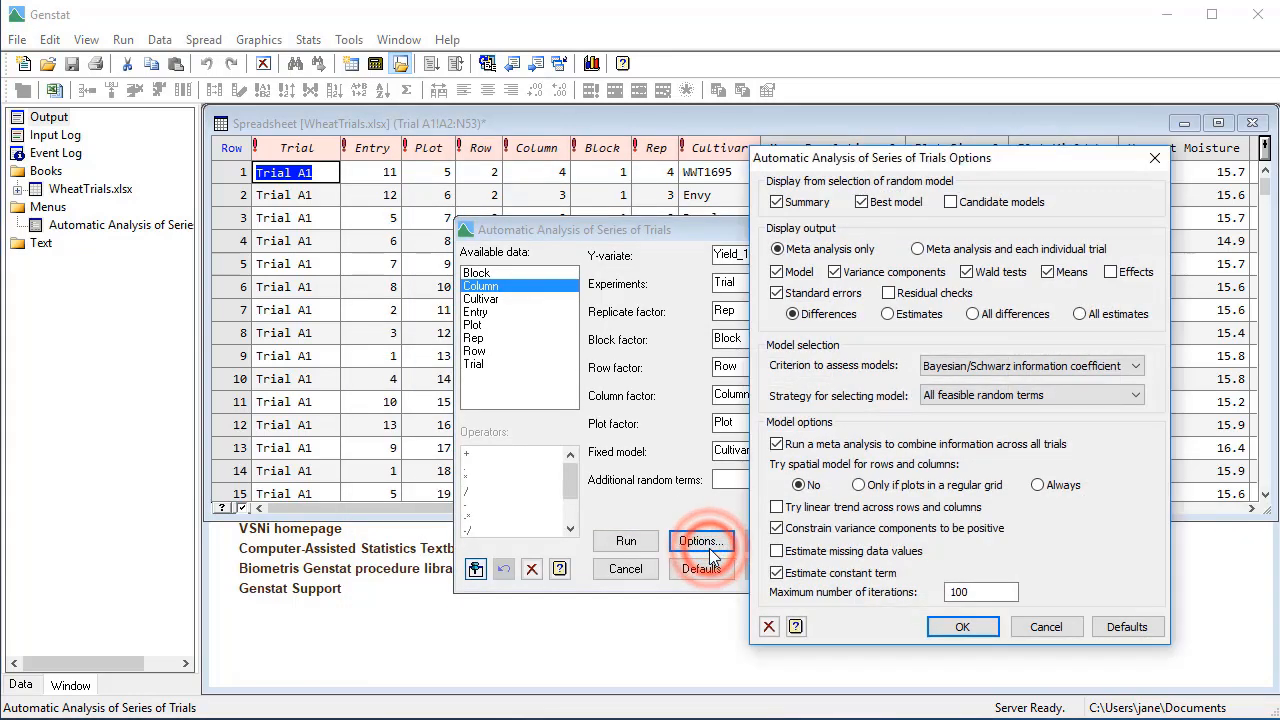
pyautogui.click(950, 202)
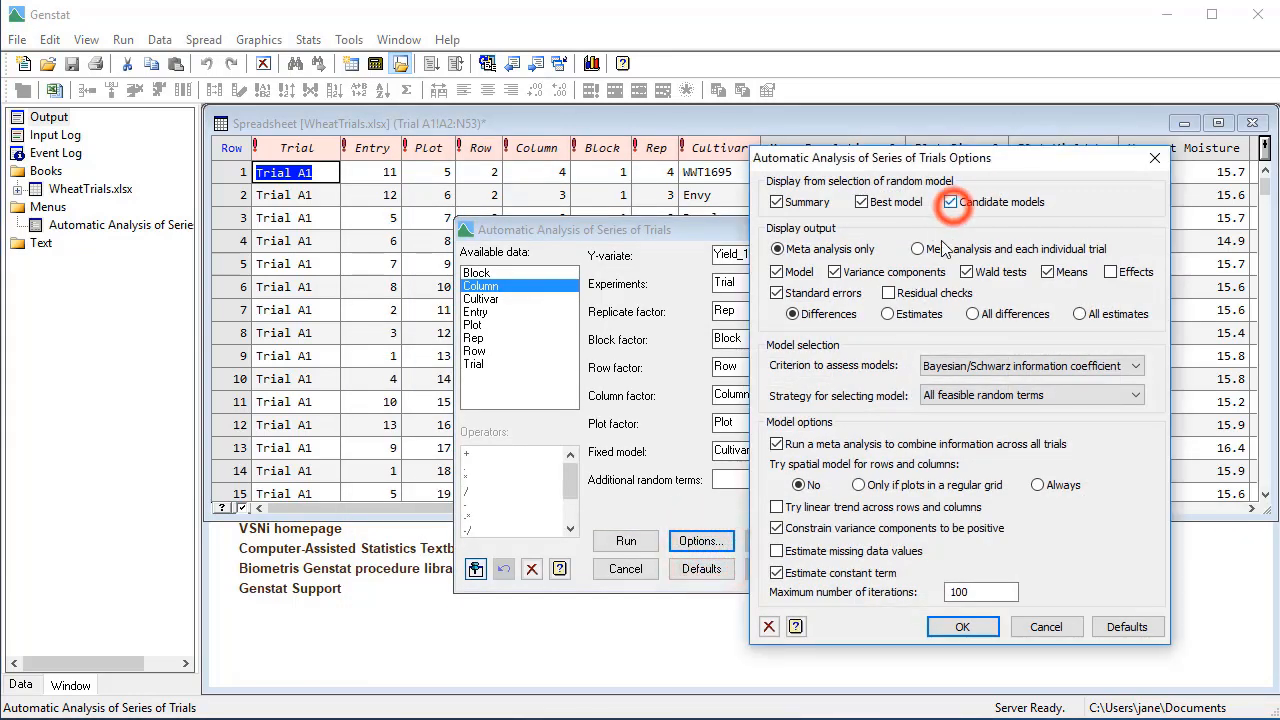
pyautogui.click(888, 293)
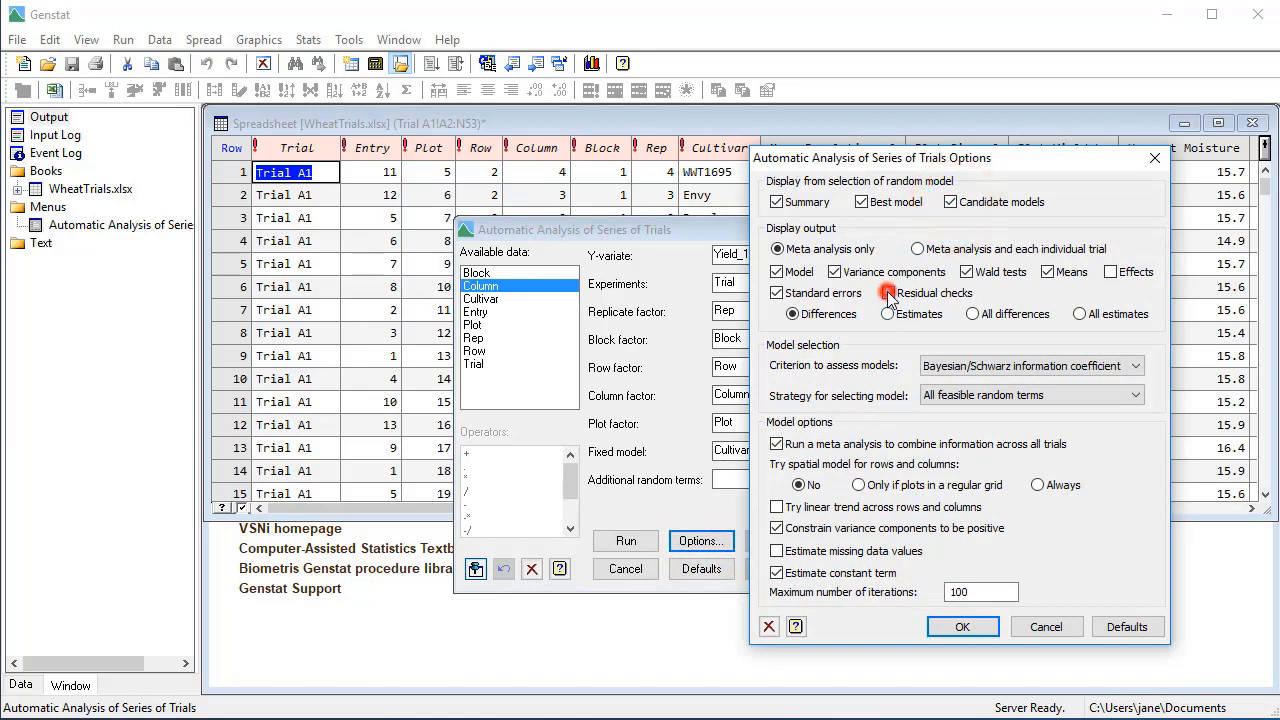
pyautogui.click(970, 397)
pyautogui.click(1013, 440)
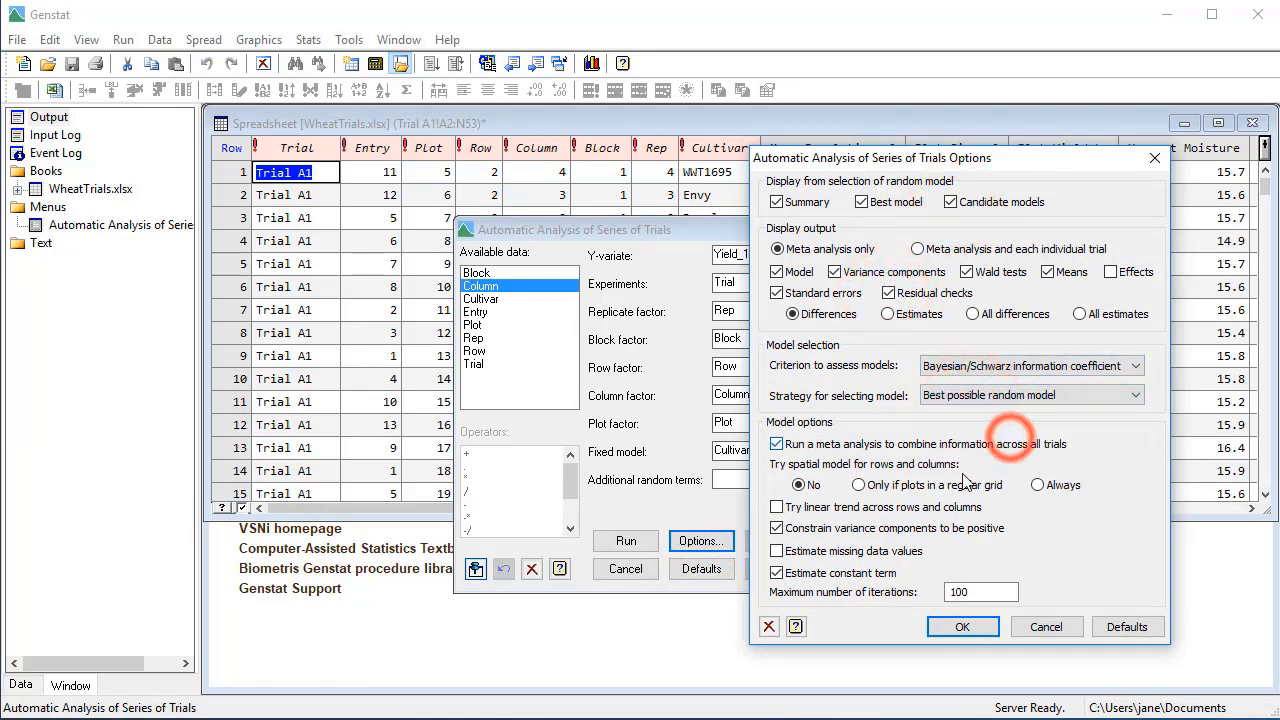
# - Enable linear trends across rows and columns and estimation of missing data values, and always try spatial models
pyautogui.click(777, 507)
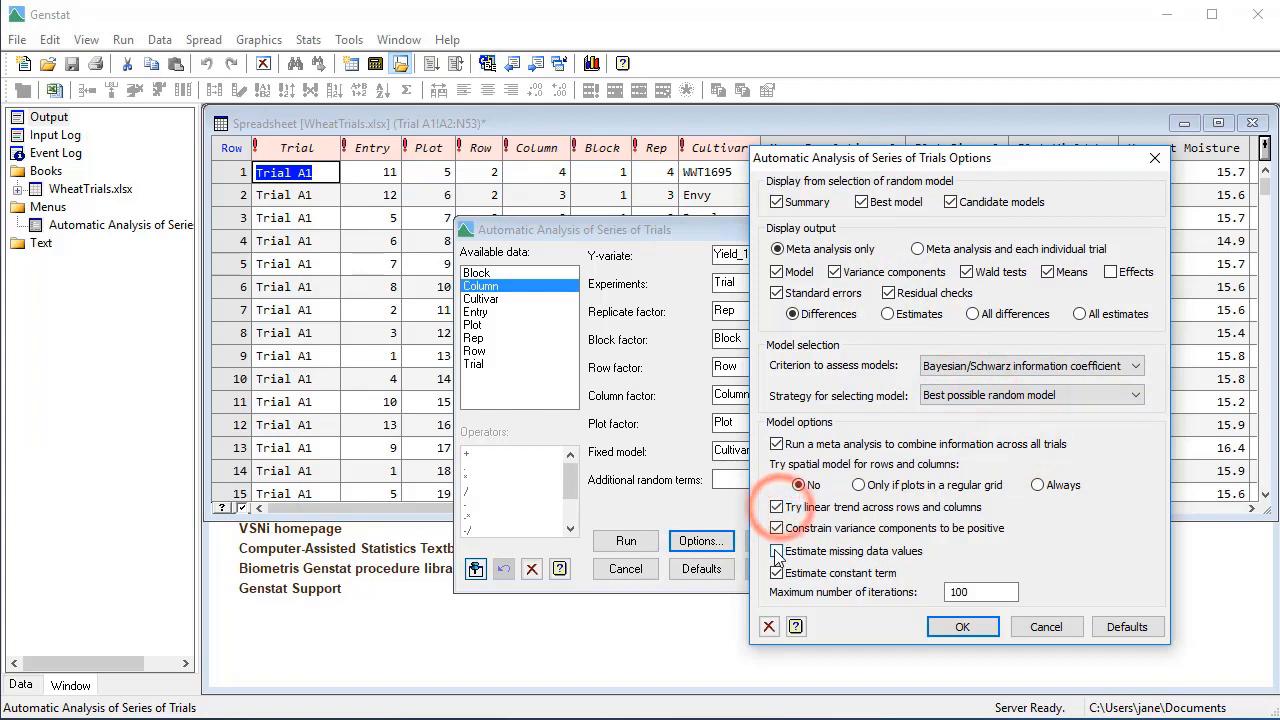
pyautogui.click(777, 551)
pyautogui.click(1037, 487)
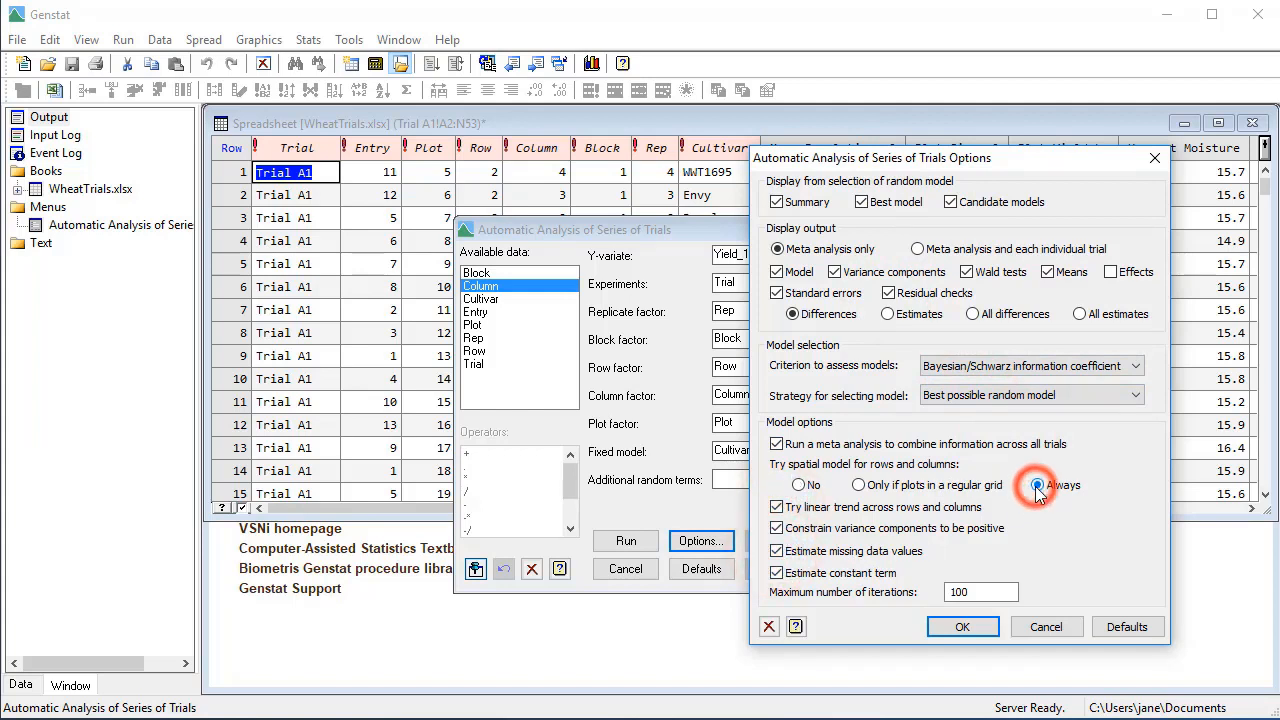
pyautogui.click(980, 628)
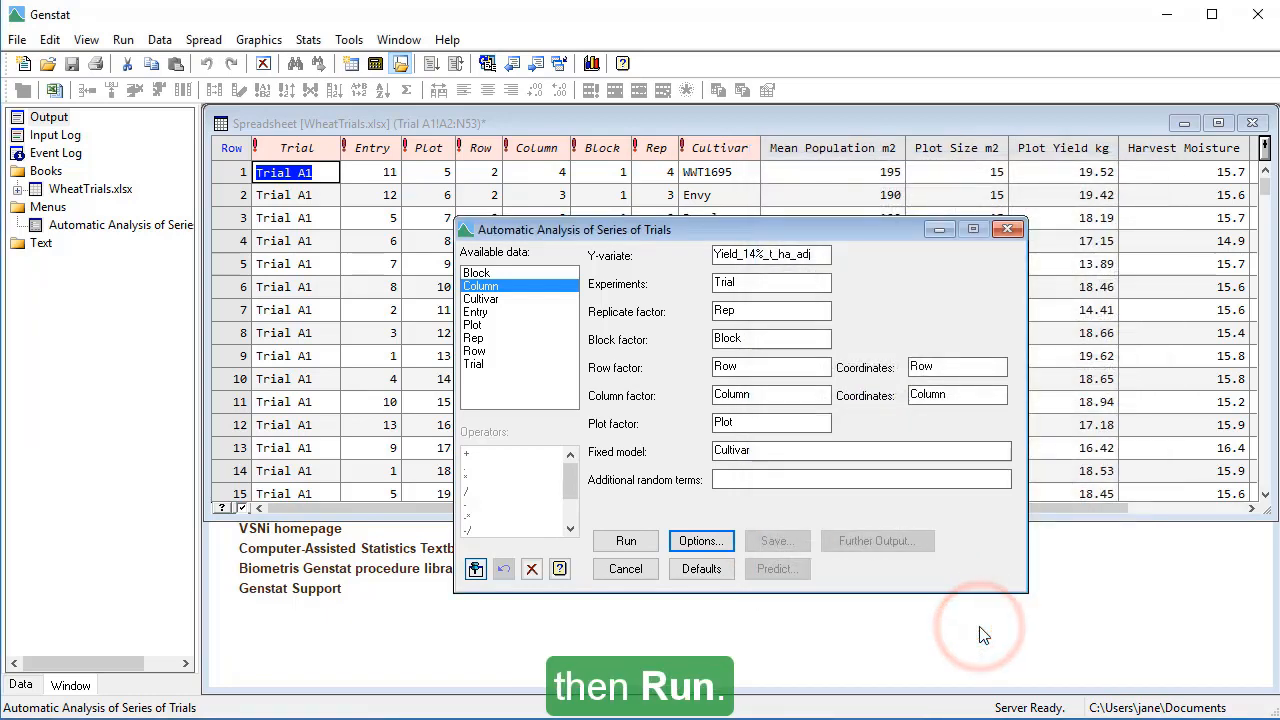
# - Run the series-of-trials analysis and review its output, from the best model for each experiment to the Cultivar means and large residuals
pyautogui.click(645, 538)
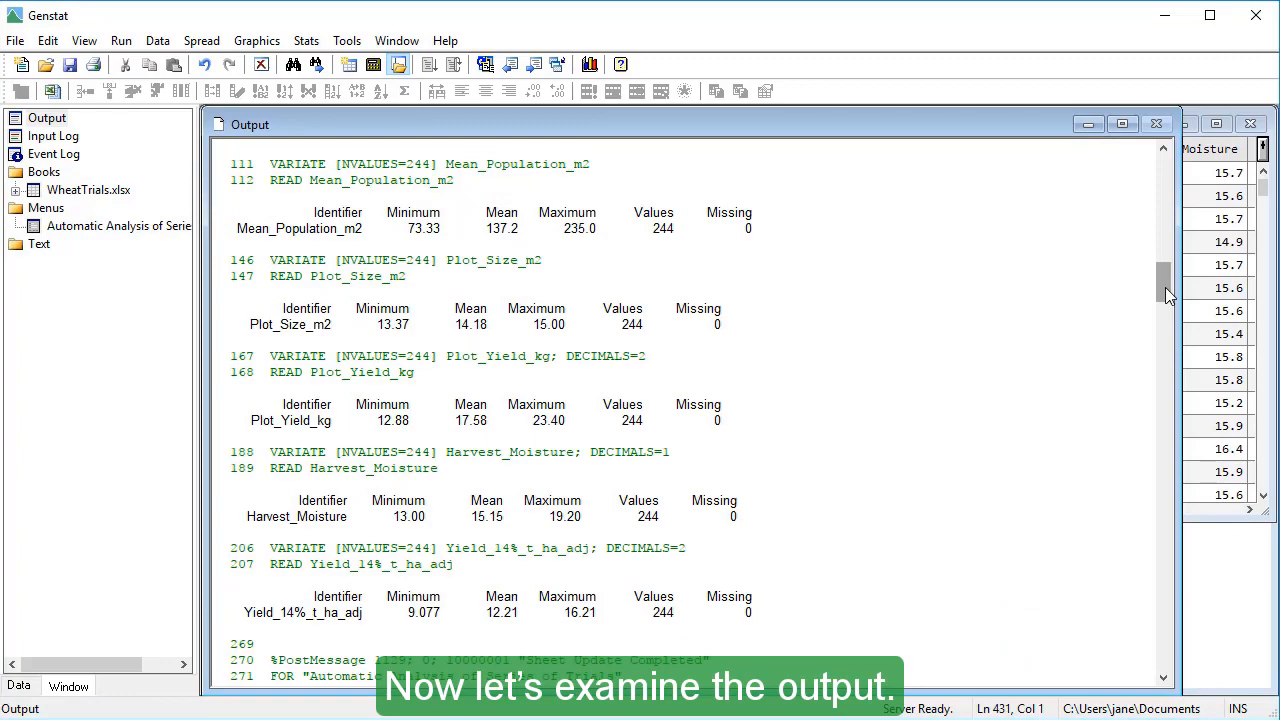
pyautogui.moveTo(1165, 290); pyautogui.dragTo(1213, 507)
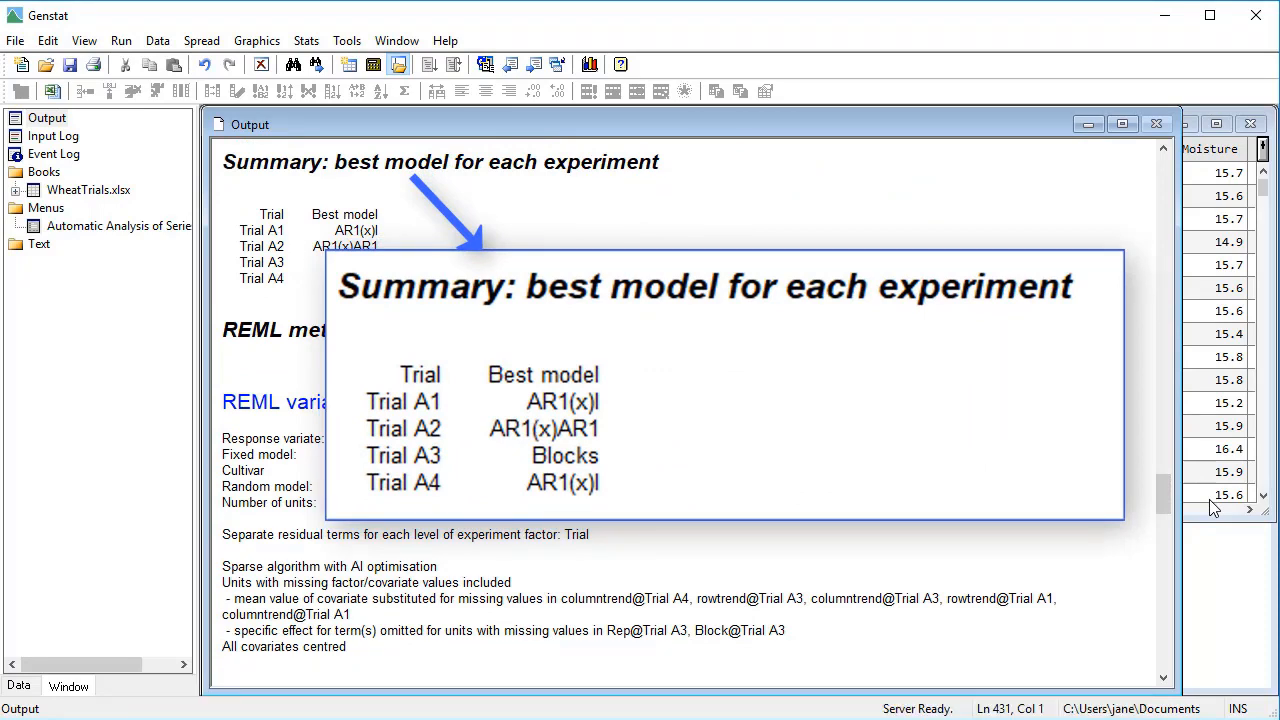
pyautogui.moveTo(1177, 497); pyautogui.dragTo(1203, 651)
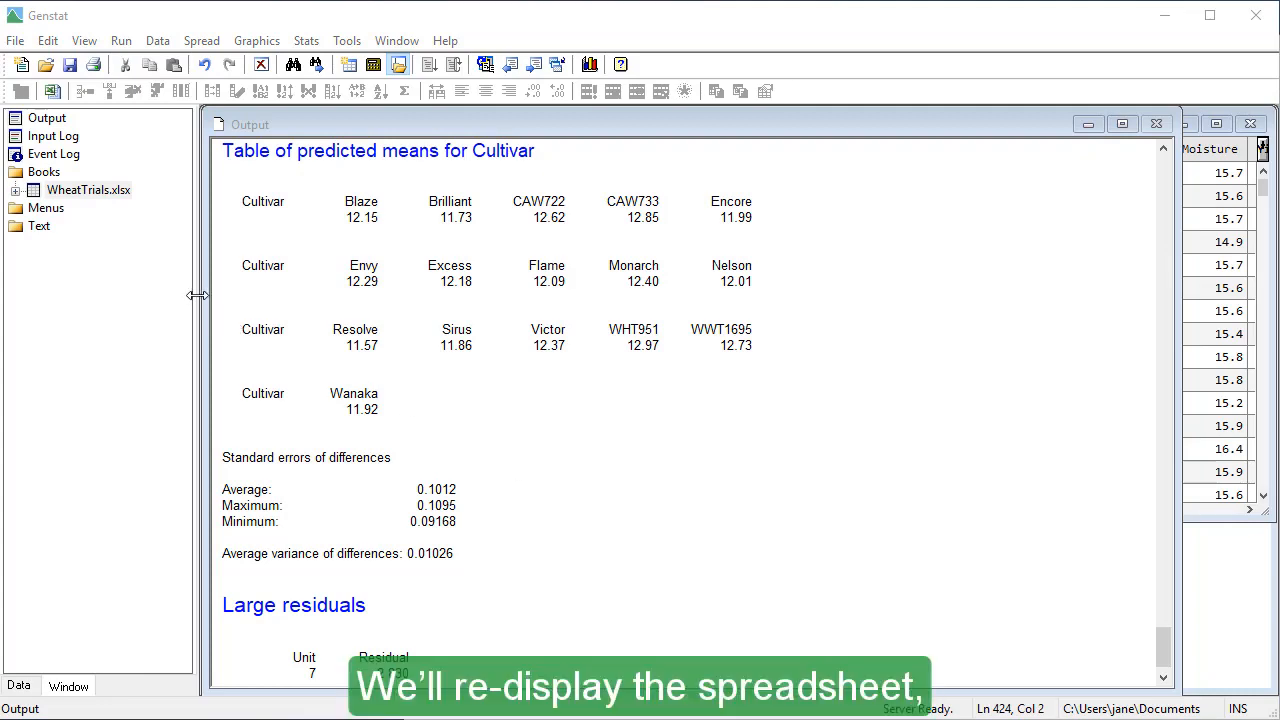
# - Redisplay the WheatTrials.xlsx spreadsheet and bookmark the Yield 14% t ha adj cell in row 7
pyautogui.doubleClick(118, 196)
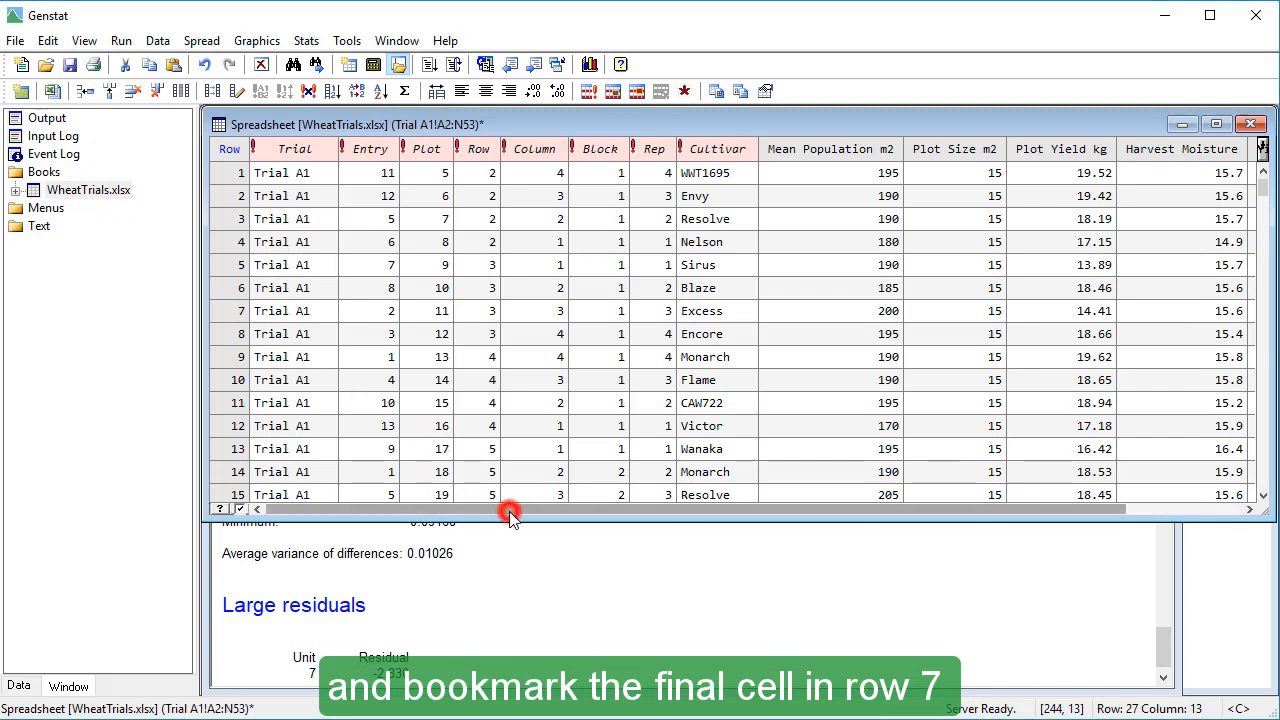
pyautogui.moveTo(510, 515); pyautogui.dragTo(712, 520)
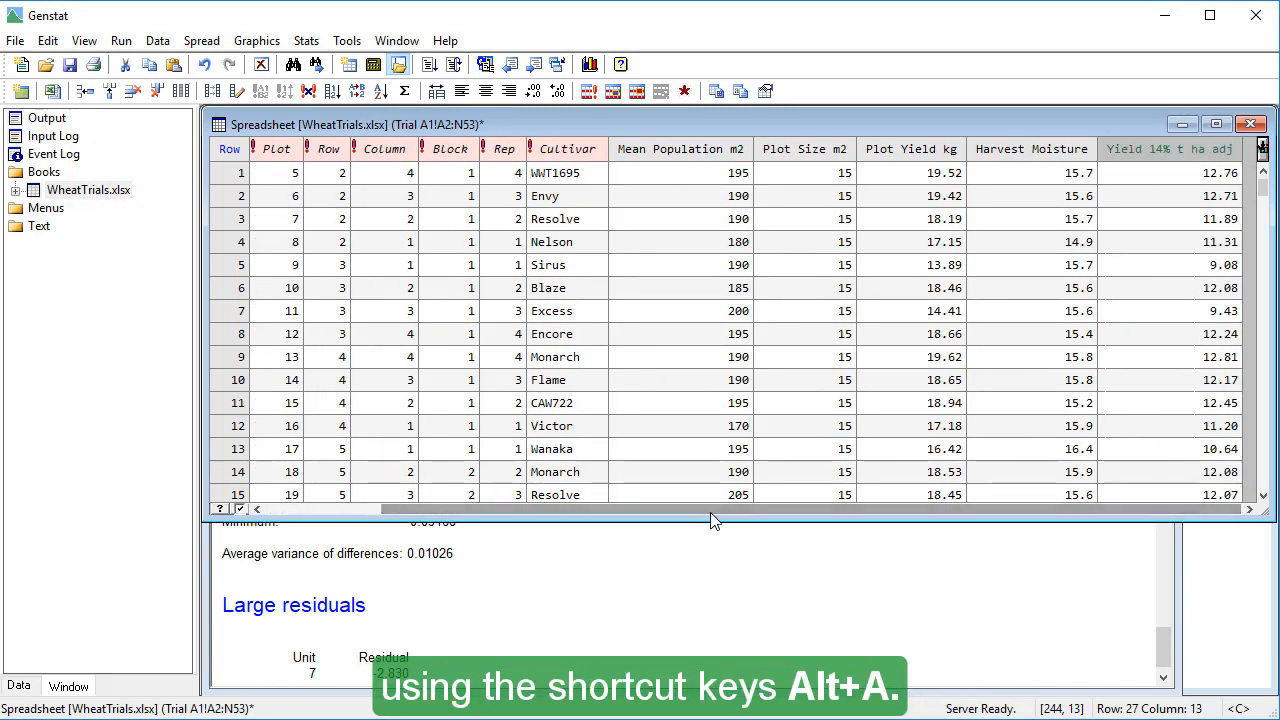
pyautogui.hotkey('alt', 'a')
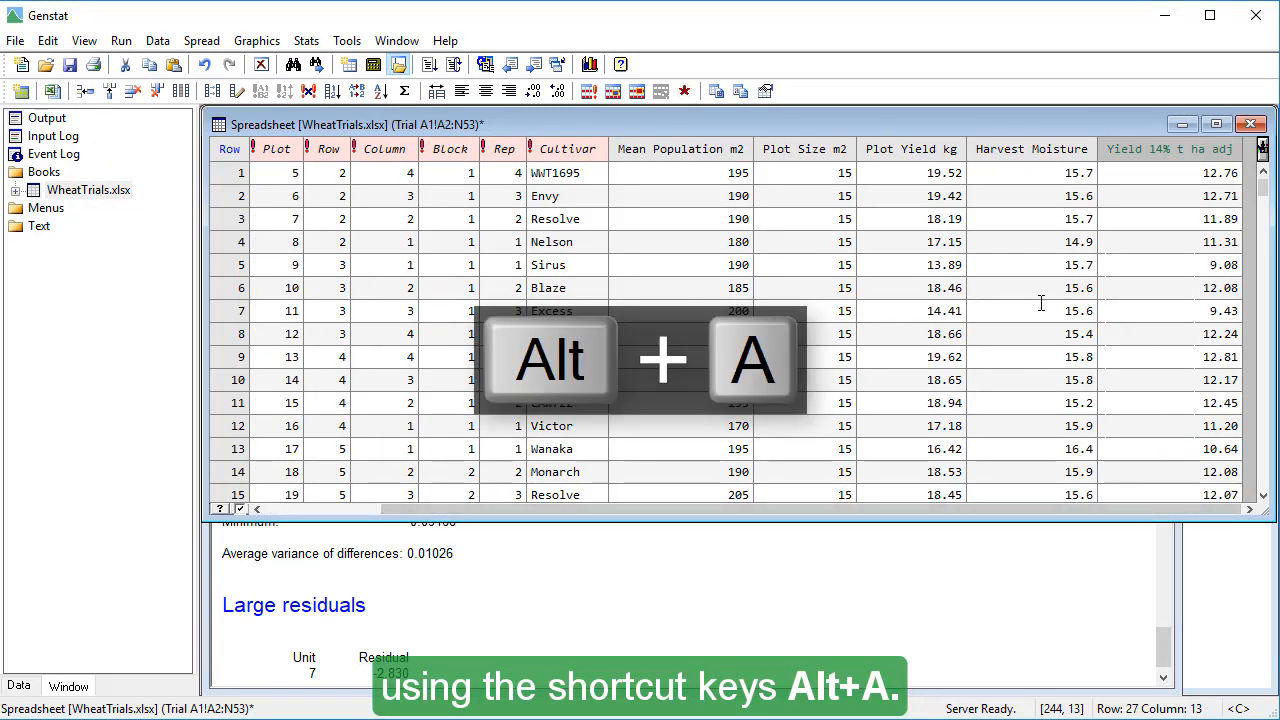
pyautogui.click(1155, 311)
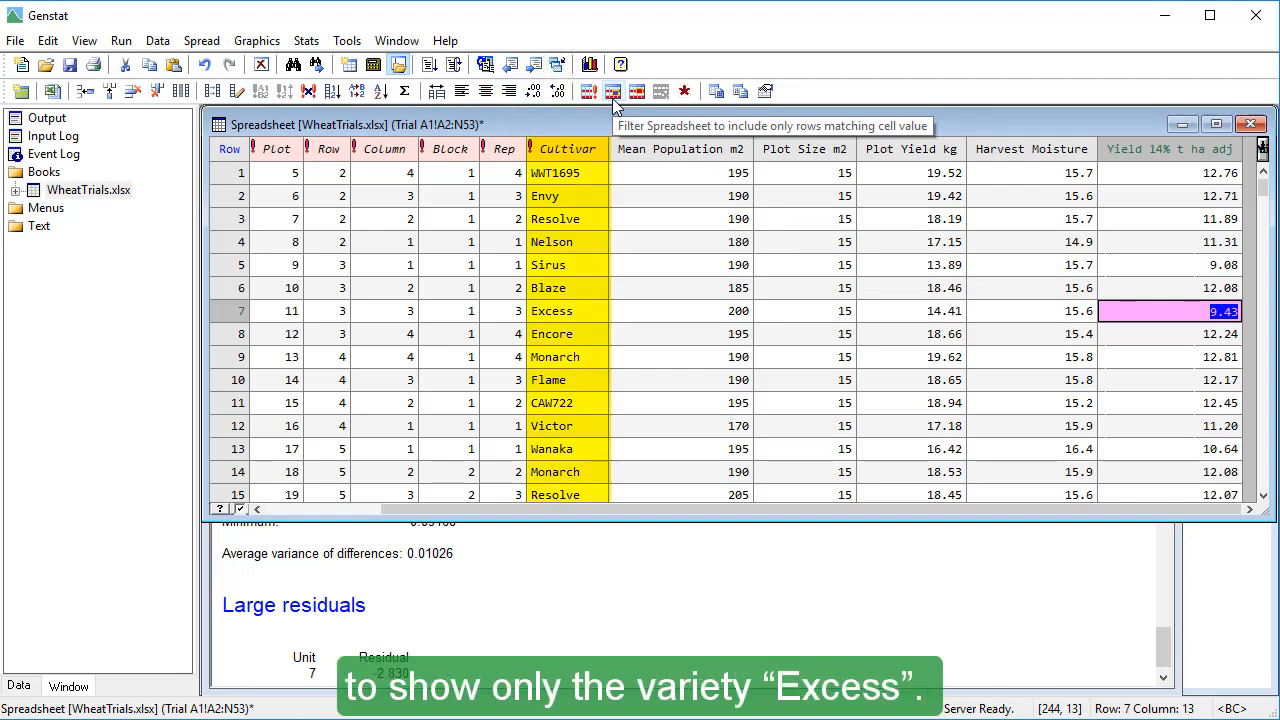
# - Filter the spreadsheet to show only rows of the Cultivar Excess, based on its cell in row 7
pyautogui.click(588, 312)
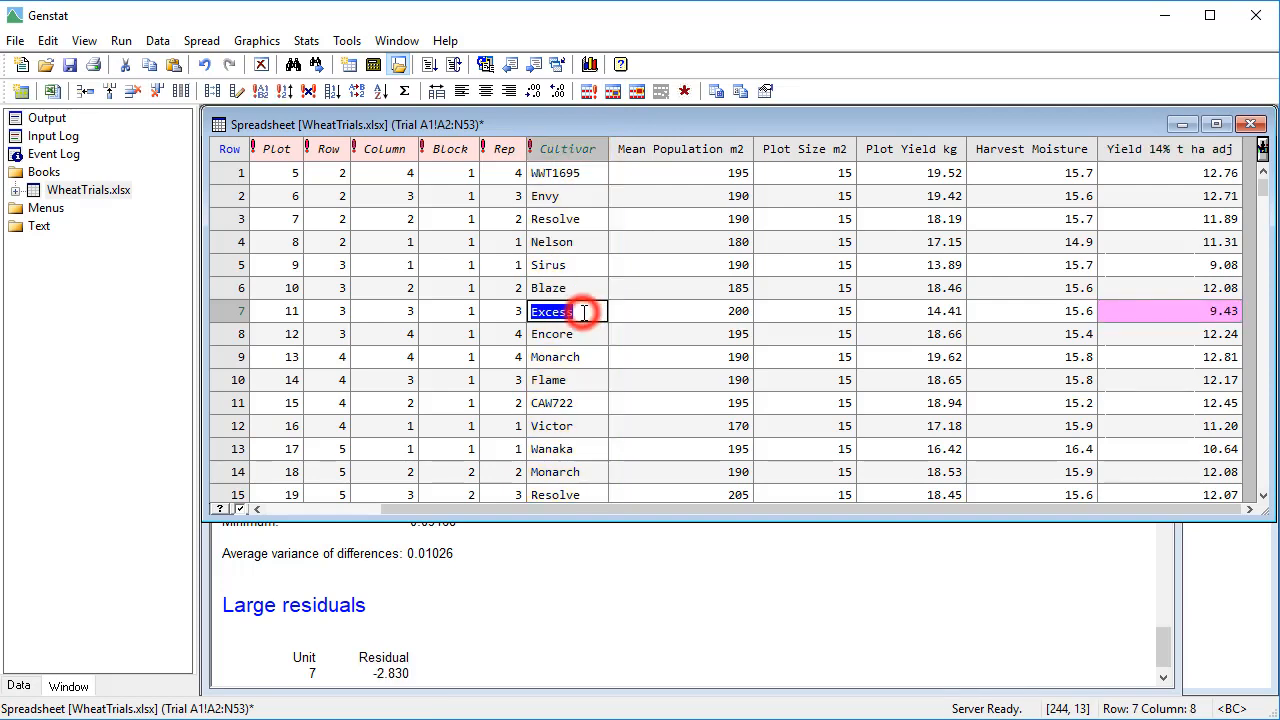
pyautogui.click(614, 93)
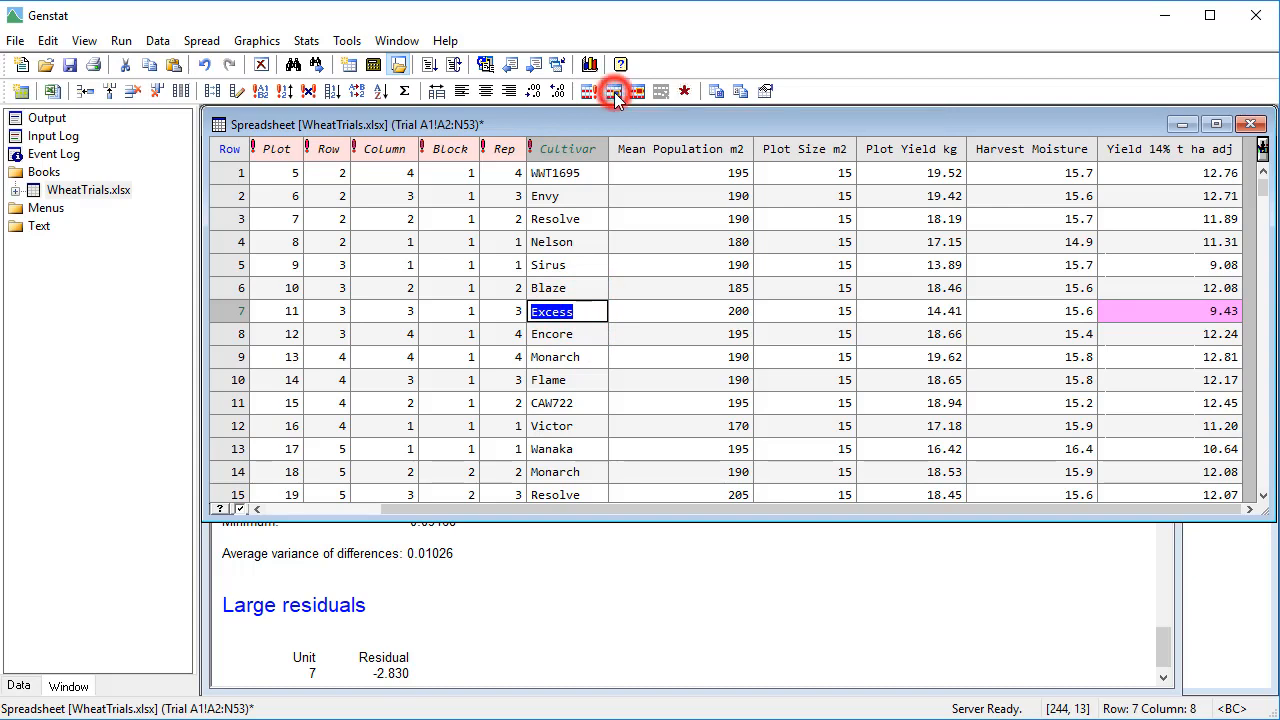